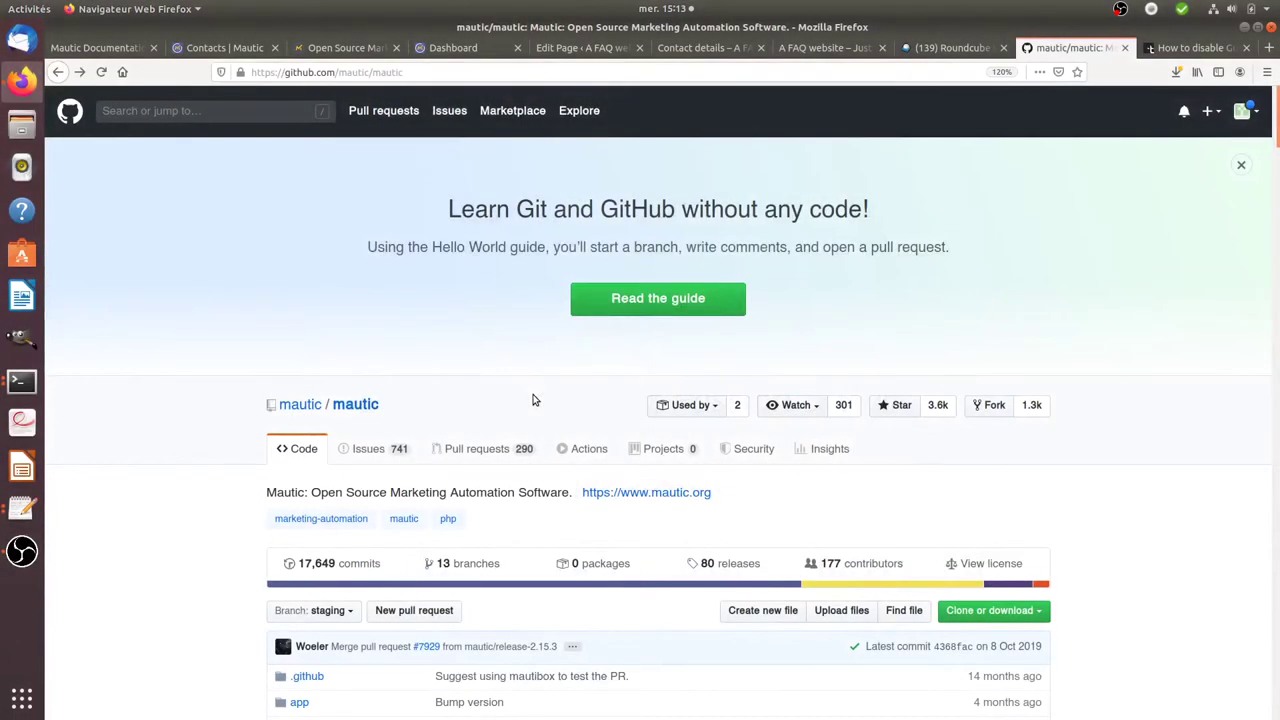
# - Open the Mautic organisation, highlight 'Free and Open Source', and open the mautic repository
pyautogui.click(311, 408)
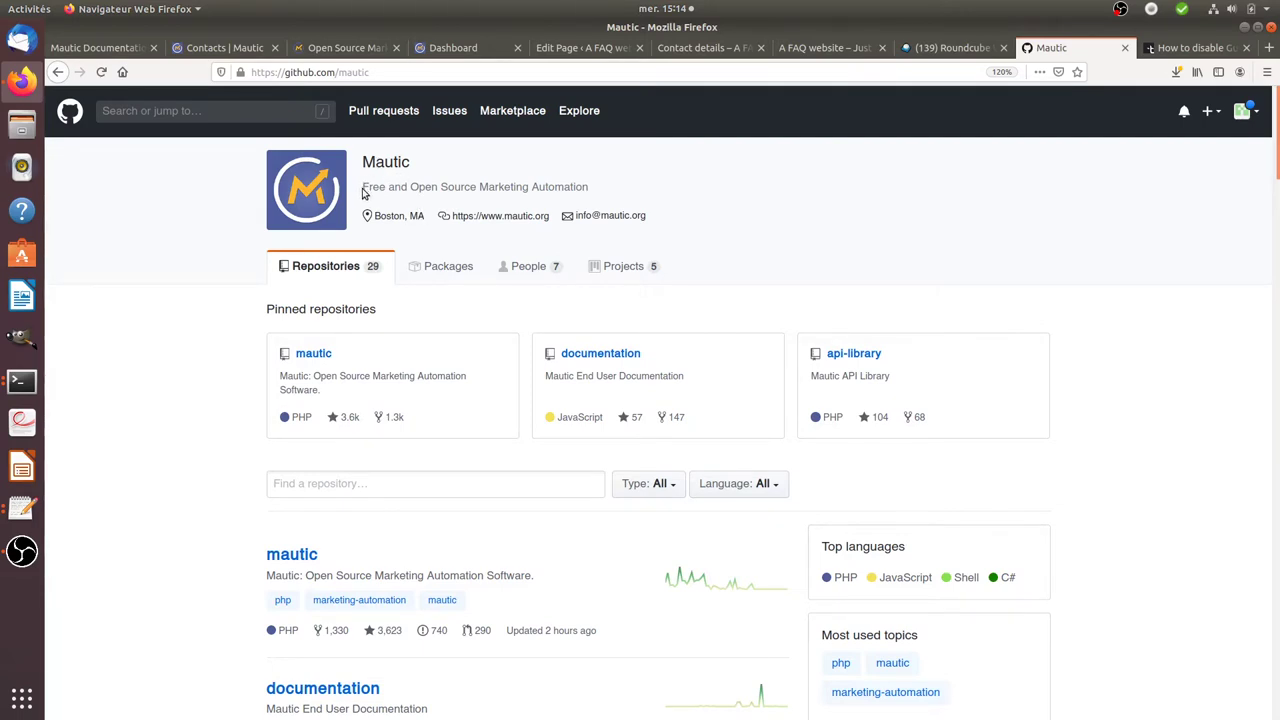
pyautogui.moveTo(363, 190); pyautogui.dragTo(480, 188)
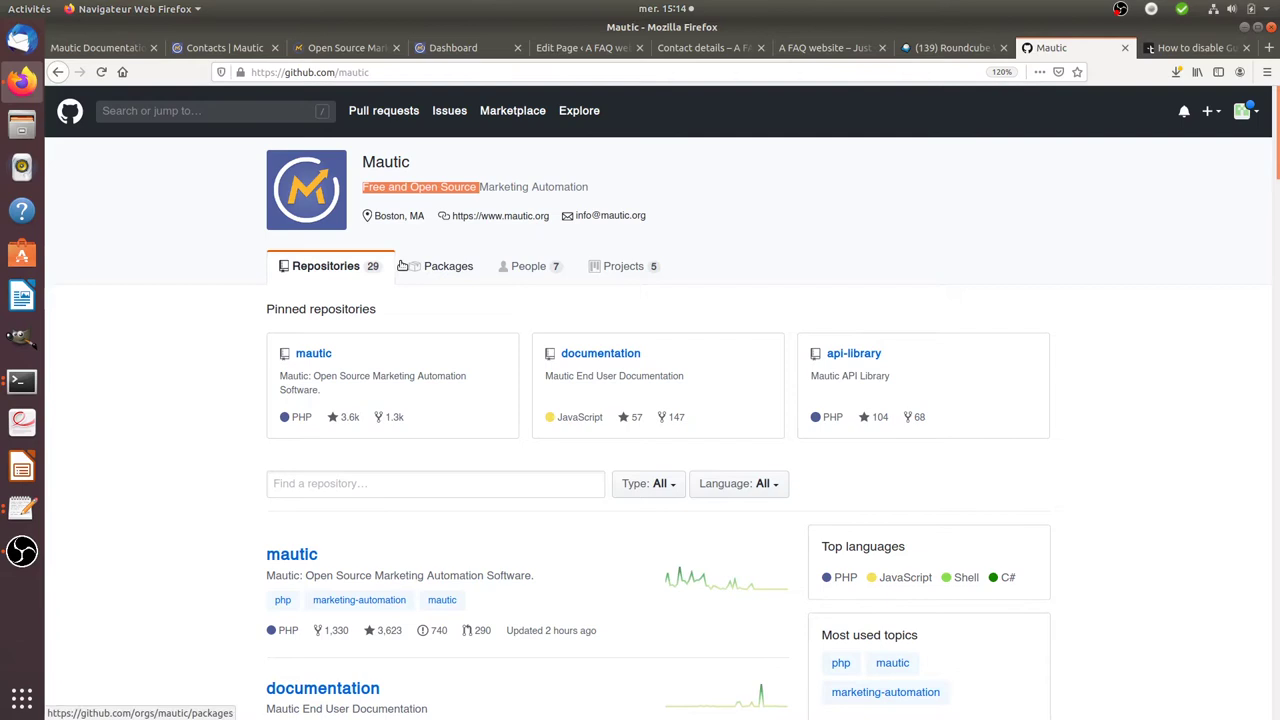
pyautogui.click(481, 190)
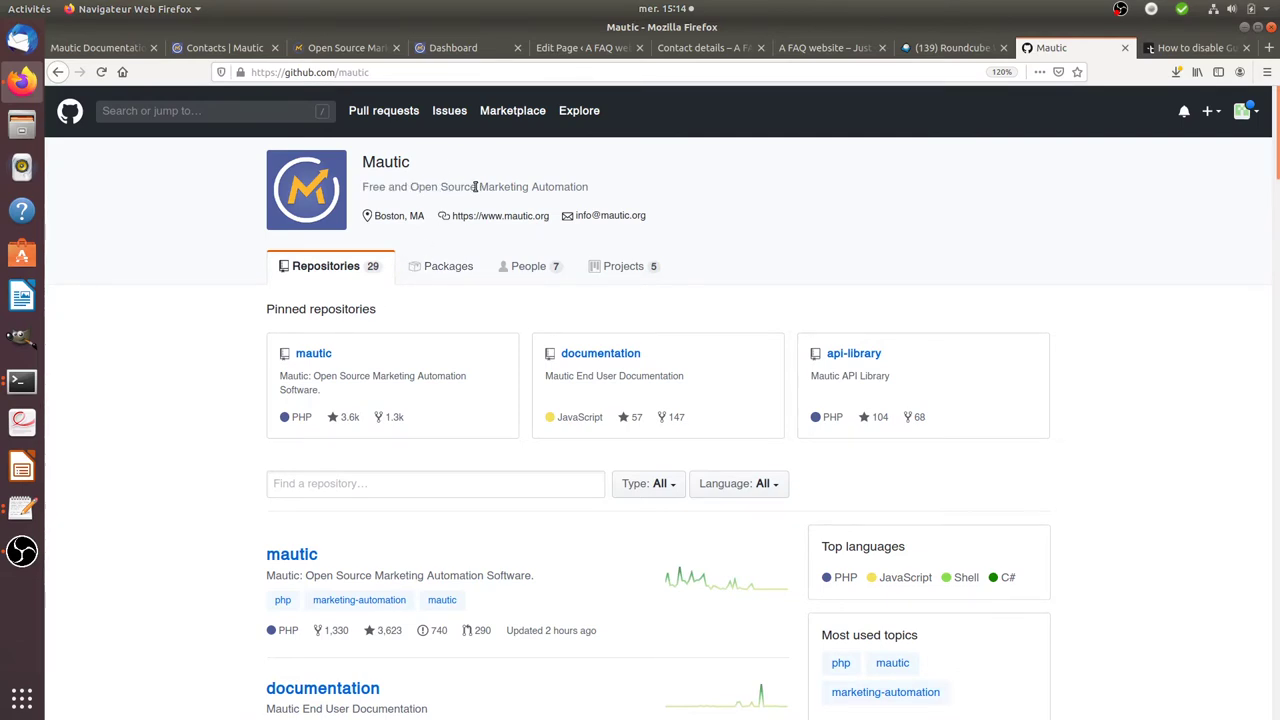
pyautogui.moveTo(478, 189); pyautogui.dragTo(363, 189)
pyautogui.click(313, 360)
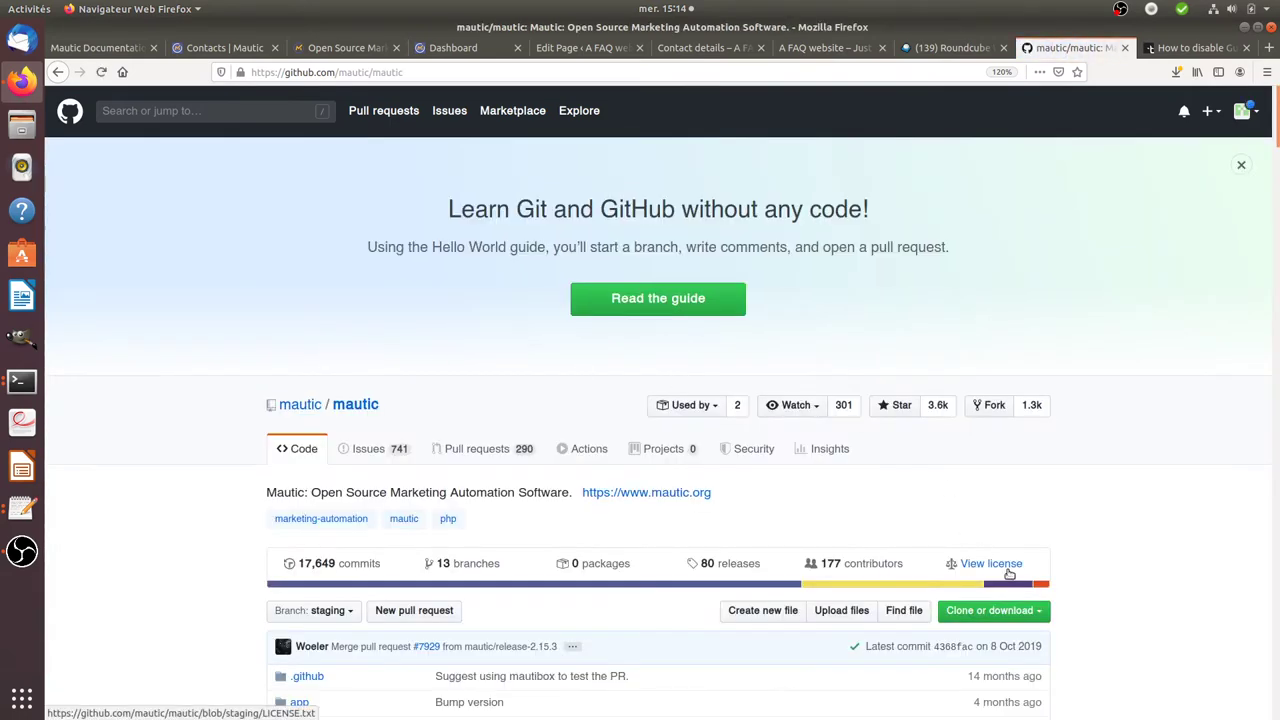
# - Open LICENSE.txt, highlight GPL v3, and return to the Mautic organisation page
pyautogui.click(1002, 564)
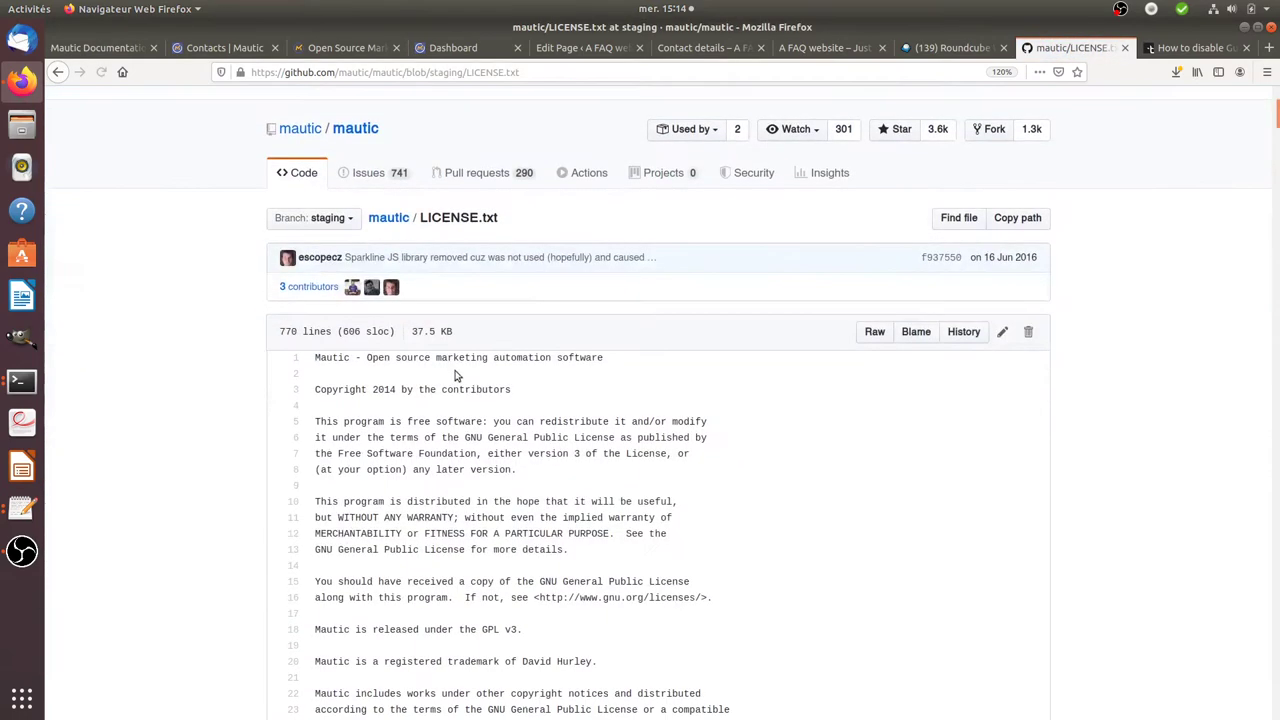
pyautogui.scroll(-1, 495, 620)
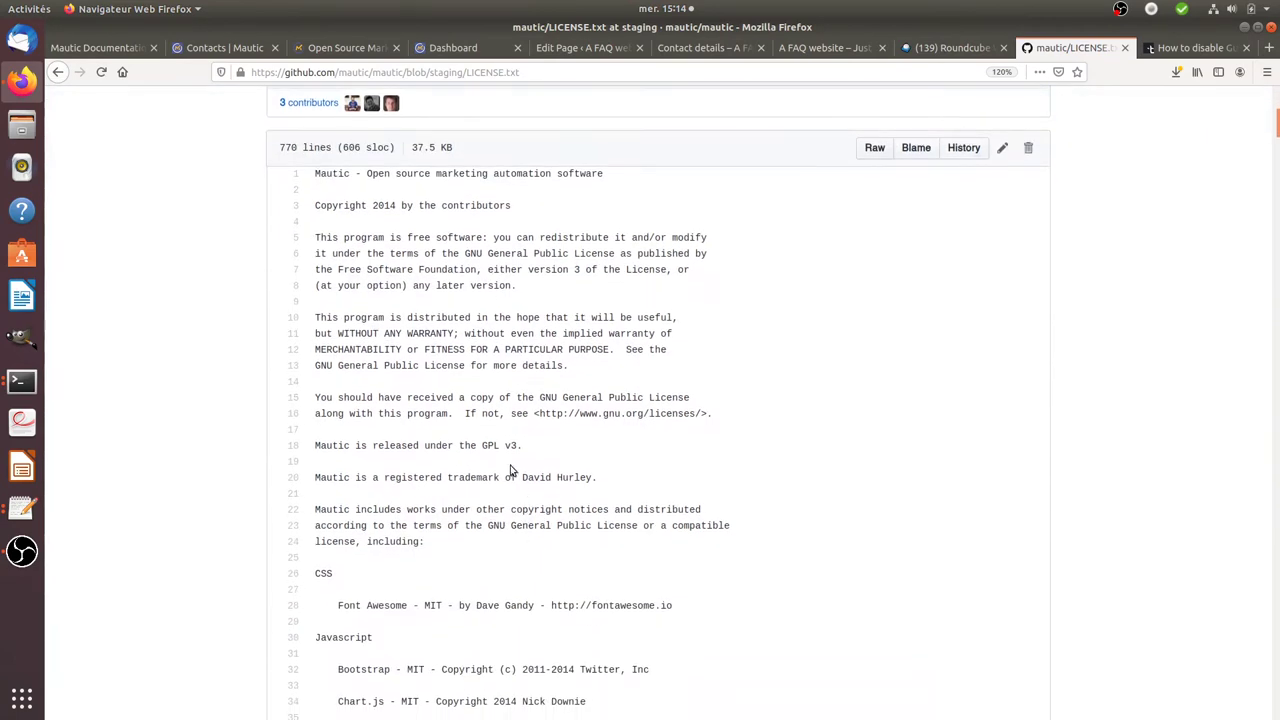
pyautogui.moveTo(519, 446); pyautogui.dragTo(478, 445)
pyautogui.scroll(4, 544, 497)
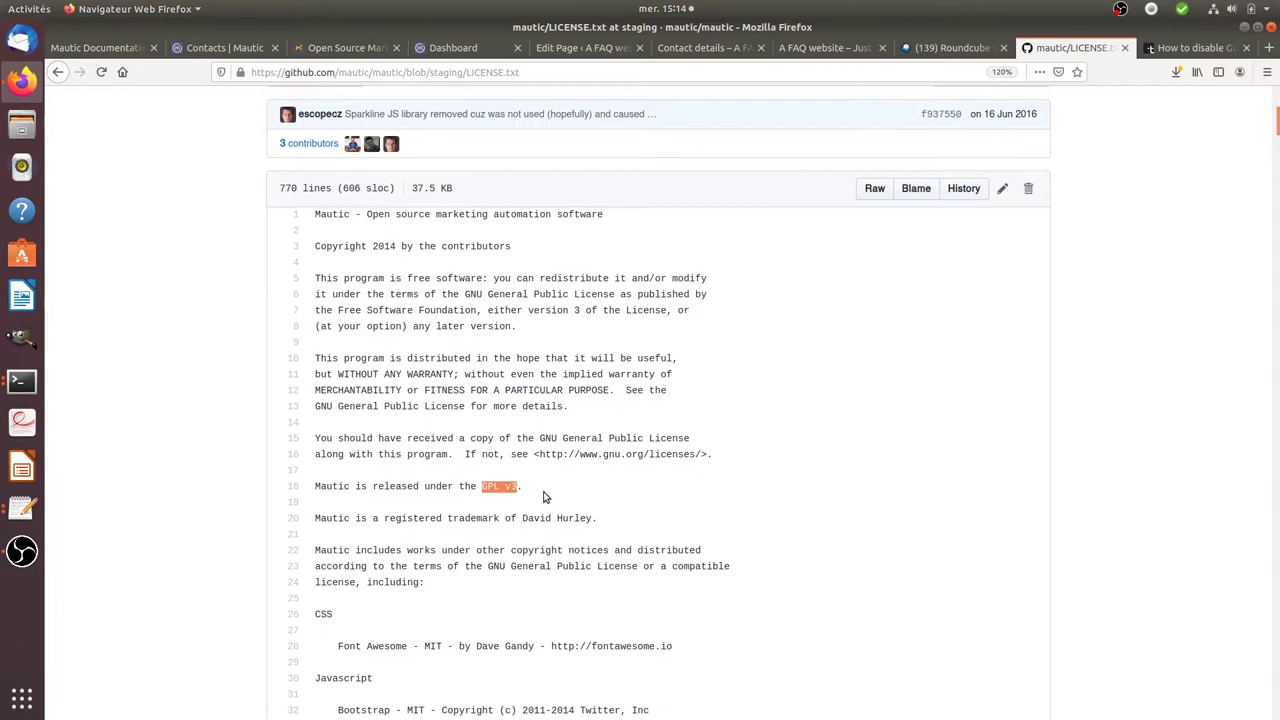
pyautogui.scroll(1, 491, 408)
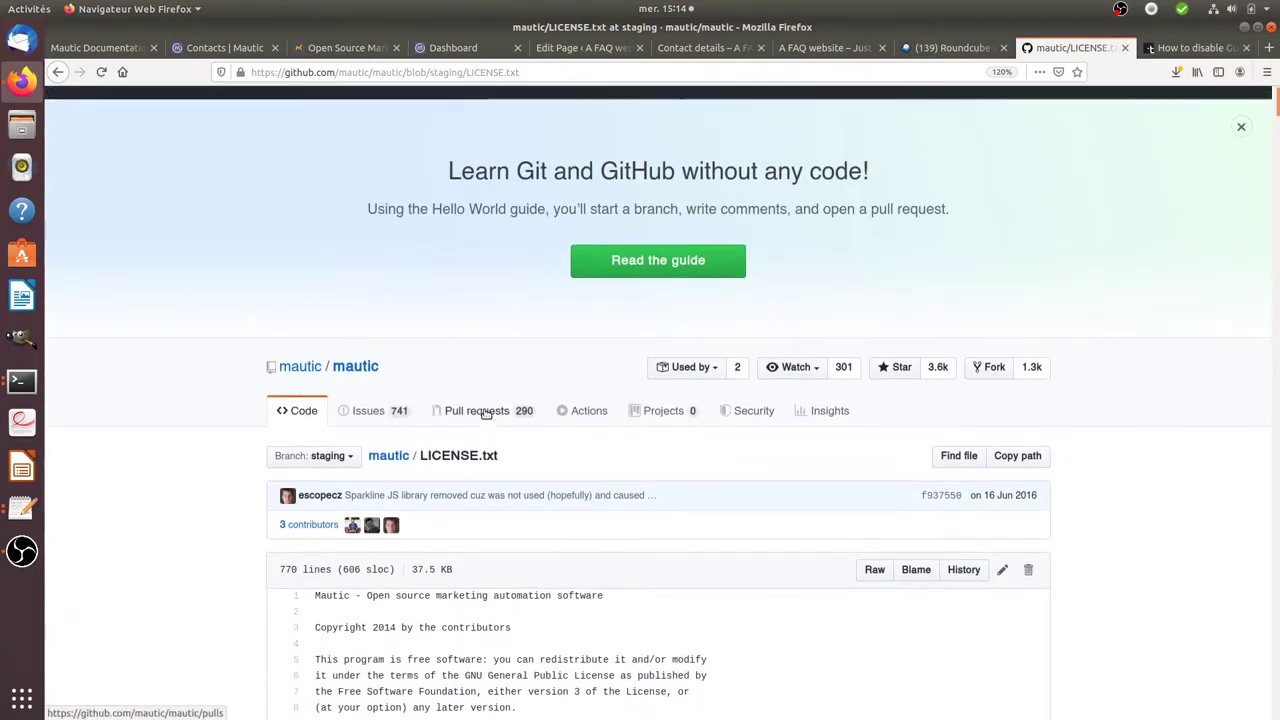
pyautogui.click(347, 408)
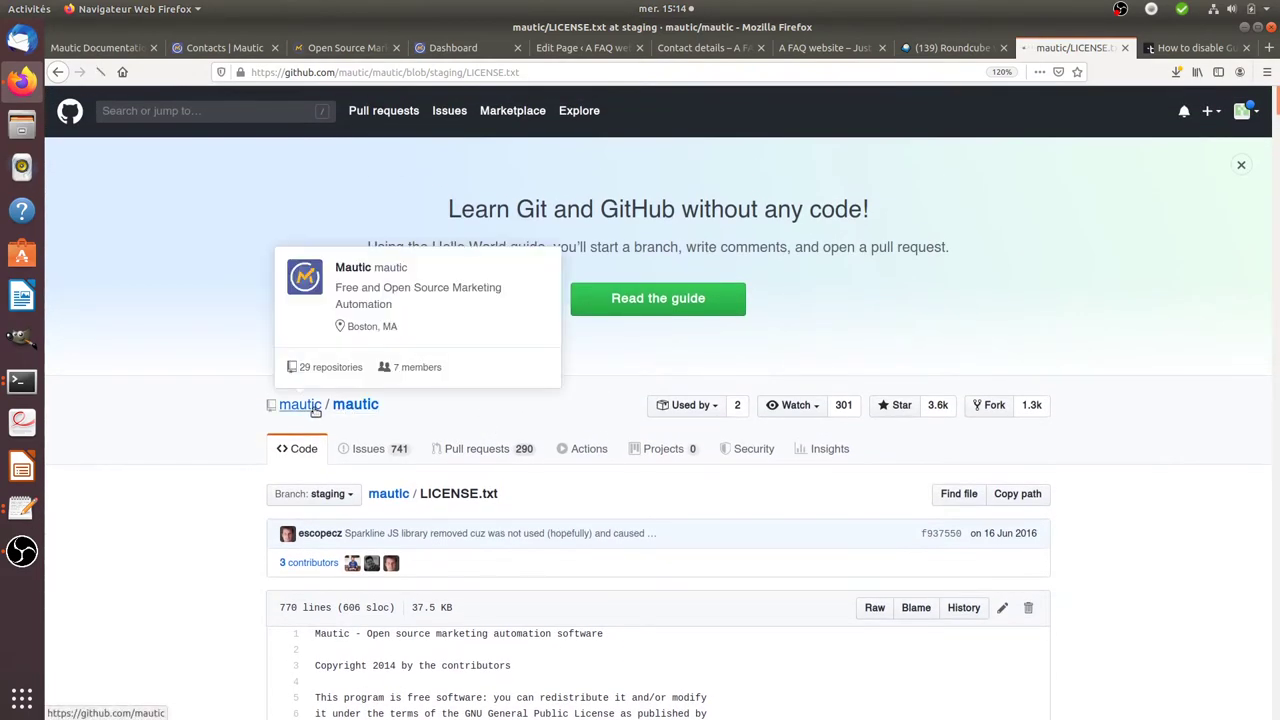
pyautogui.click(313, 408)
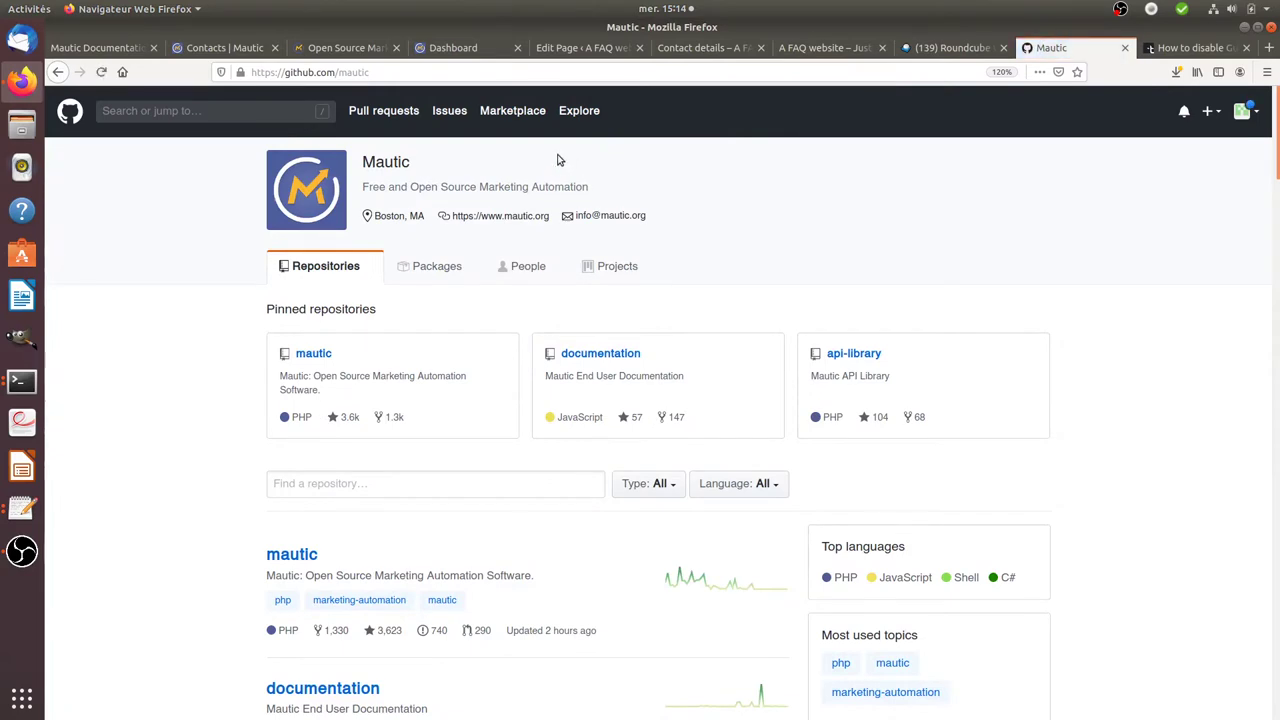
pyautogui.moveTo(480, 186); pyautogui.dragTo(592, 188)
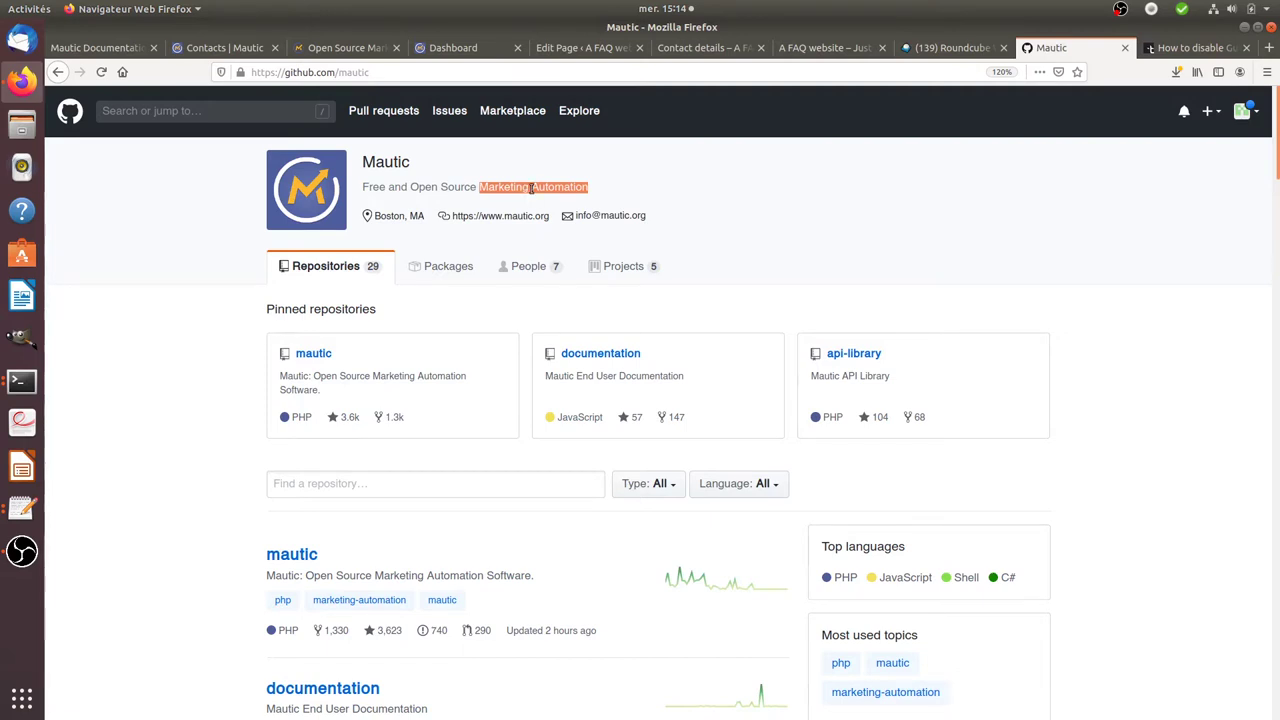
pyautogui.moveTo(531, 189); pyautogui.dragTo(588, 190)
pyautogui.moveTo(364, 186); pyautogui.dragTo(479, 187)
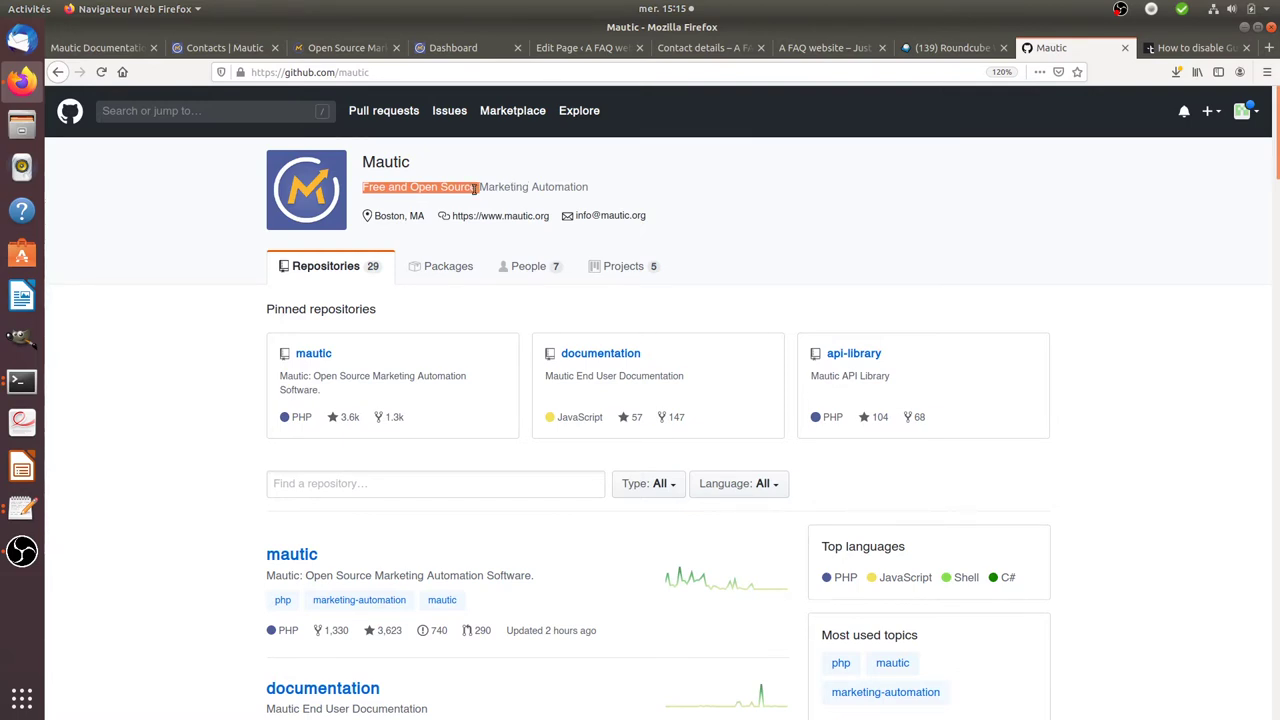
pyautogui.click(476, 189)
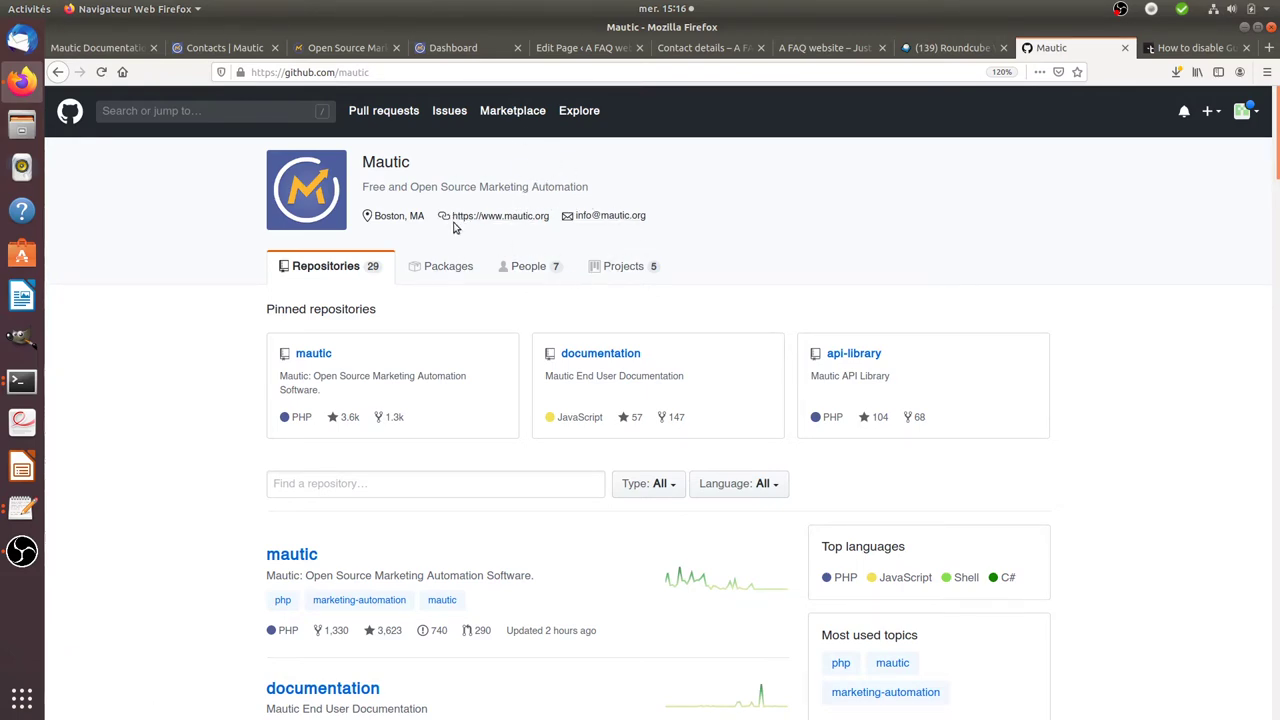
# - Show Mautic's Configuration > Tracking Settings script, noting the </body> placement, then return to WordPress
pyautogui.click(487, 59)
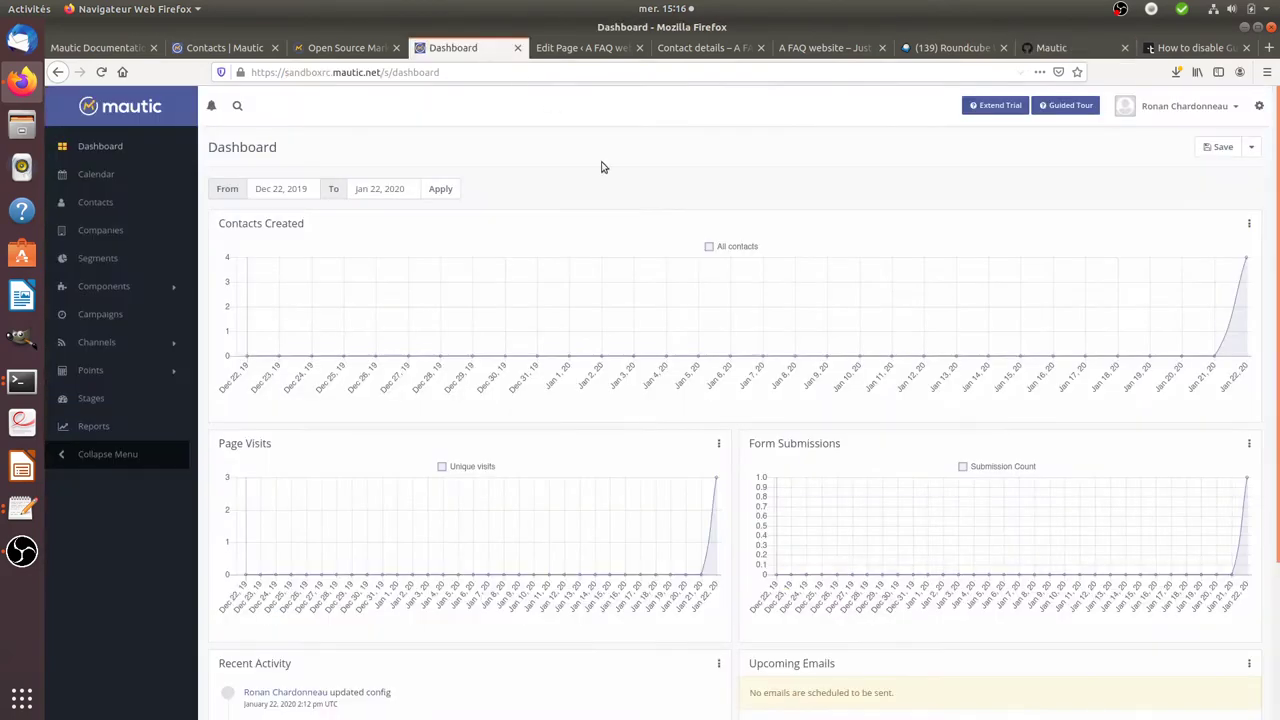
pyautogui.click(1259, 105)
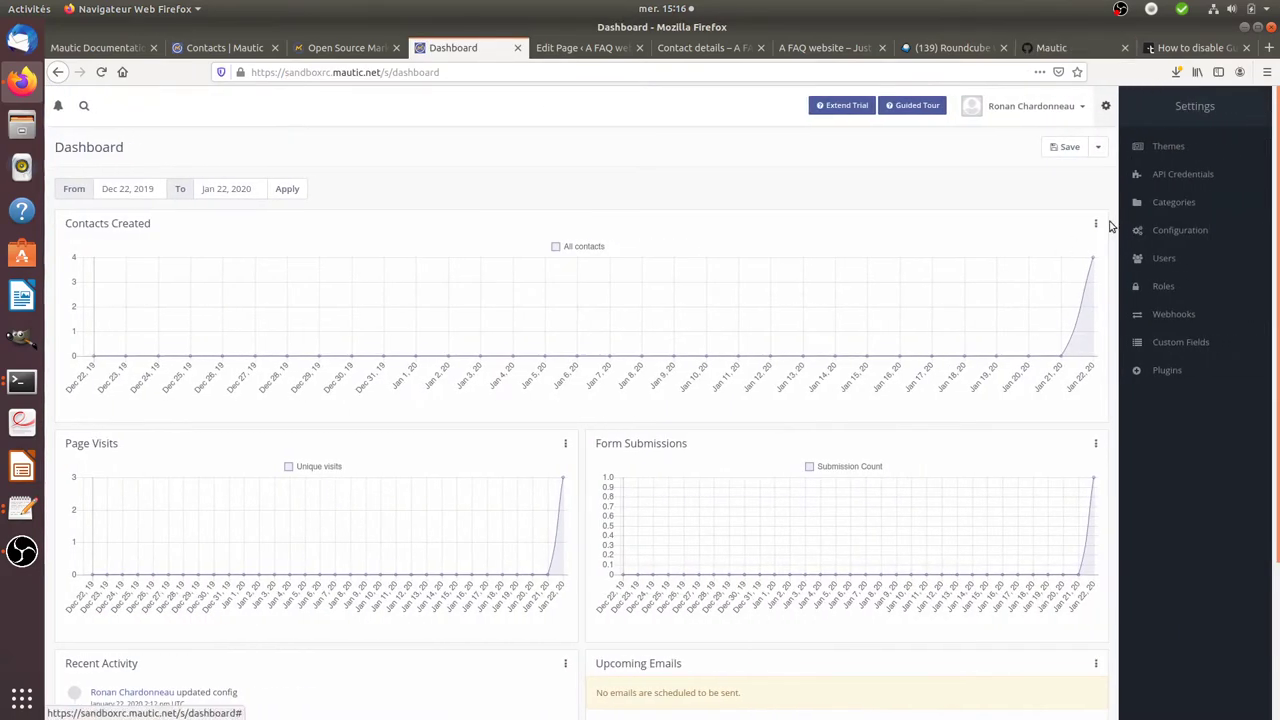
pyautogui.click(1176, 230)
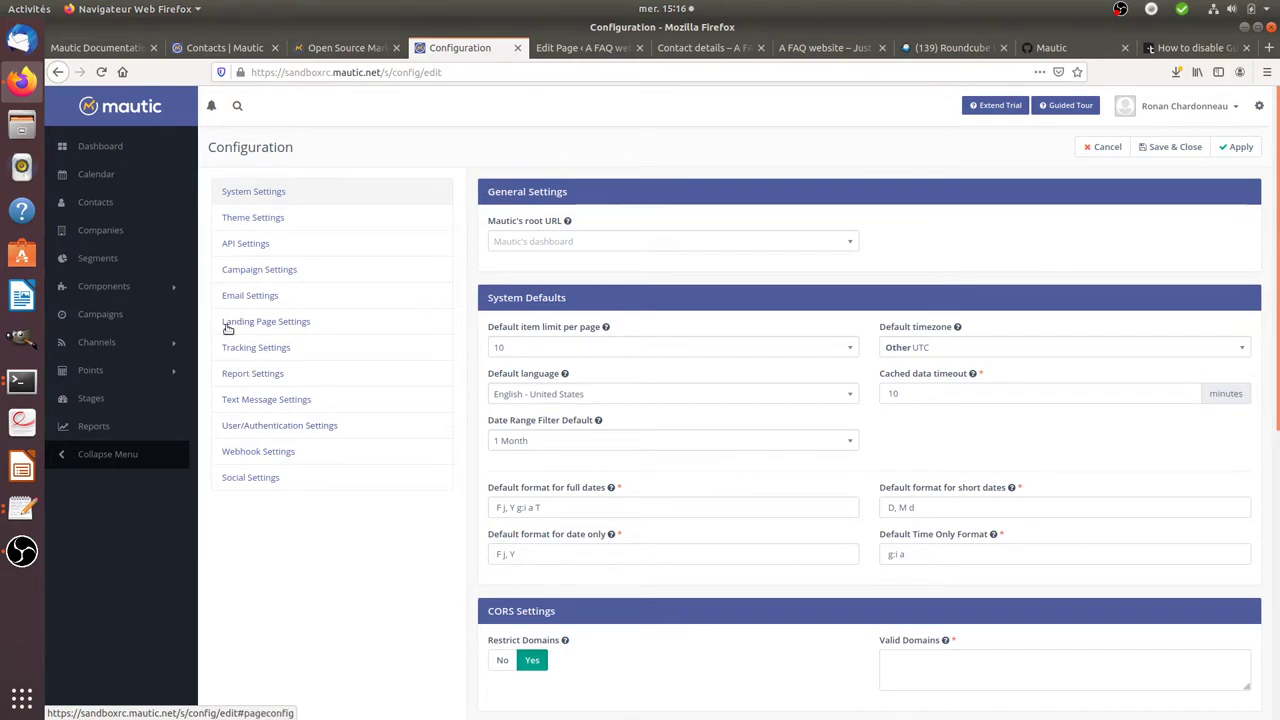
pyautogui.click(280, 347)
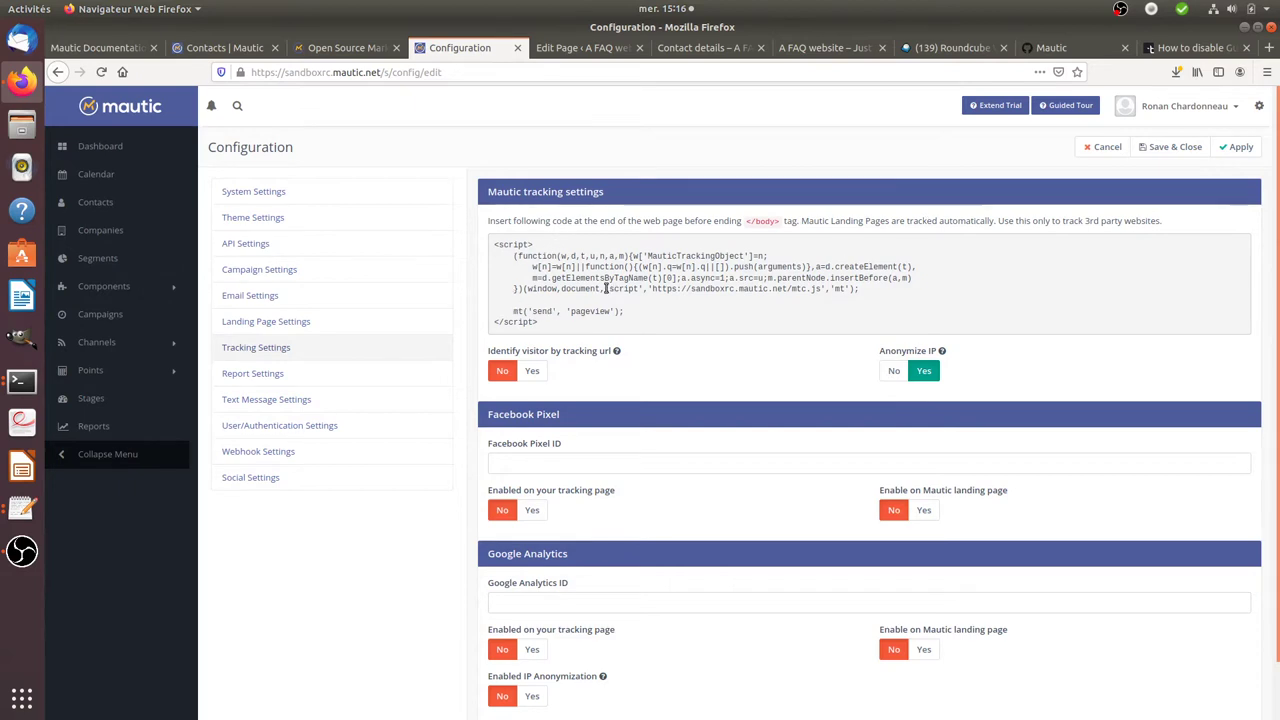
pyautogui.moveTo(745, 222); pyautogui.dragTo(780, 224)
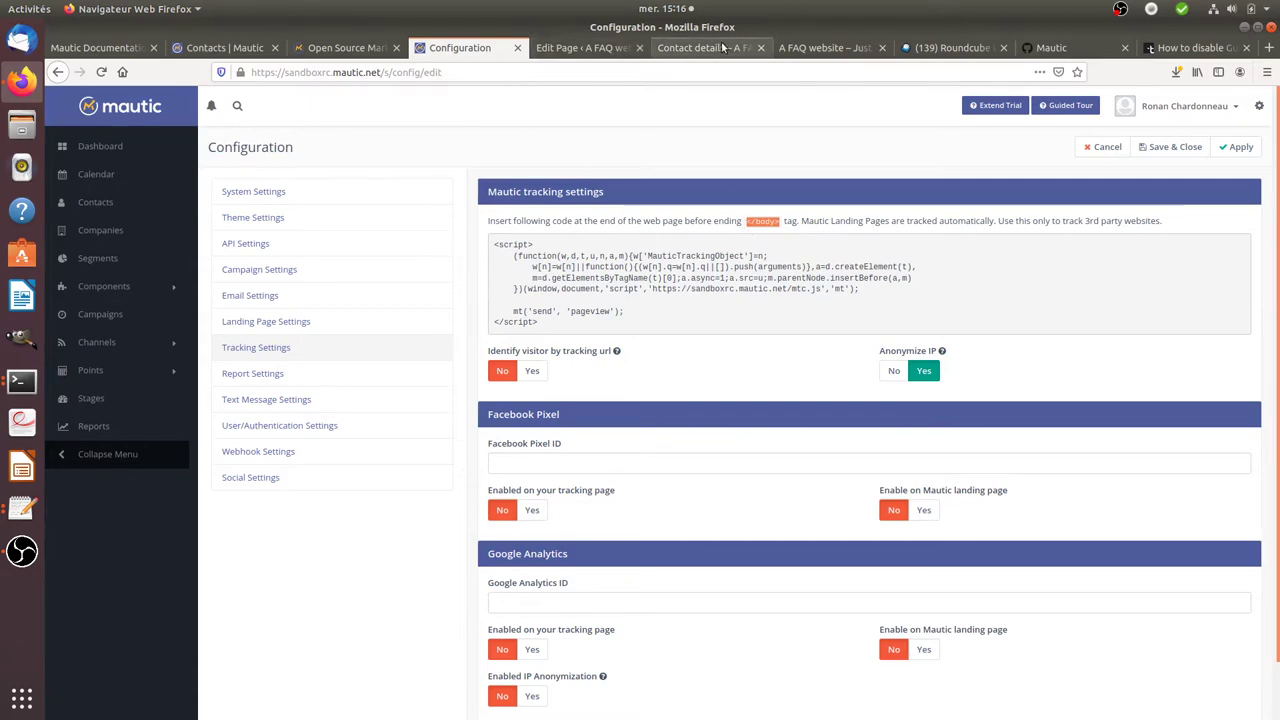
pyautogui.click(592, 50)
# - Open Twenty Nineteen's Theme Footer (footer.php) in the WordPress Theme Editor
pyautogui.scroll(-3, 80, 480)
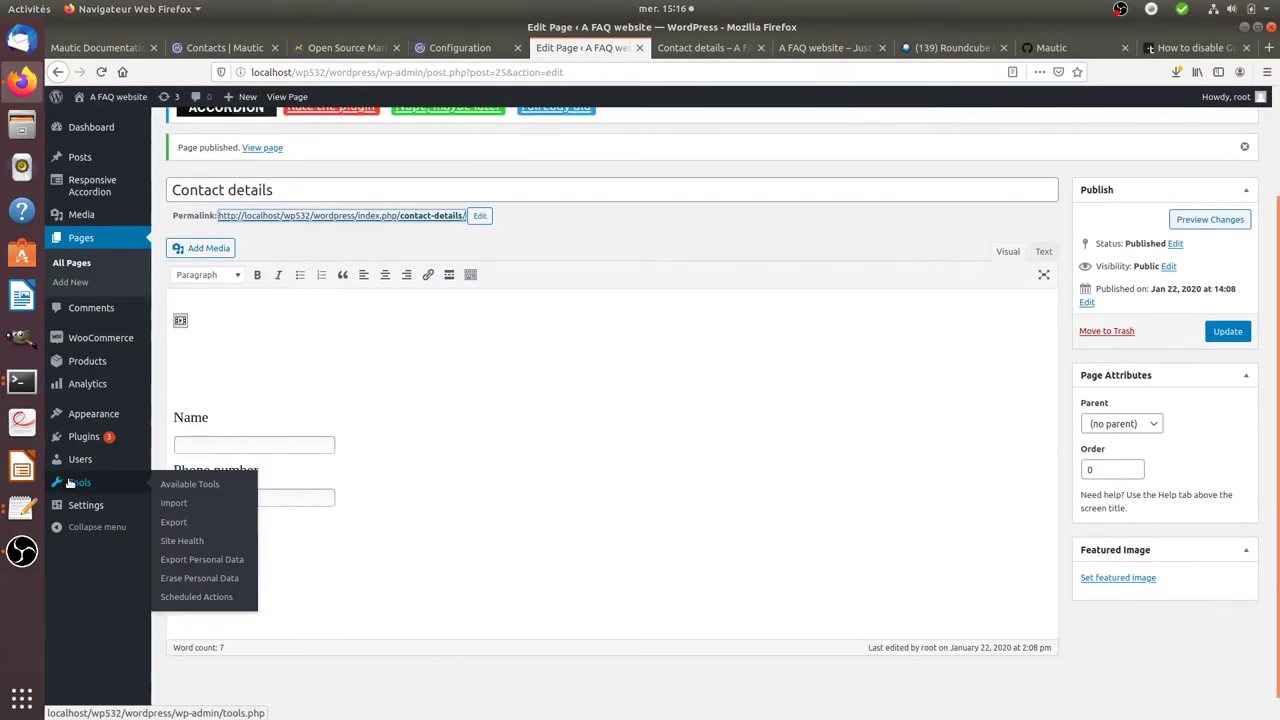
pyautogui.moveTo(86, 505)
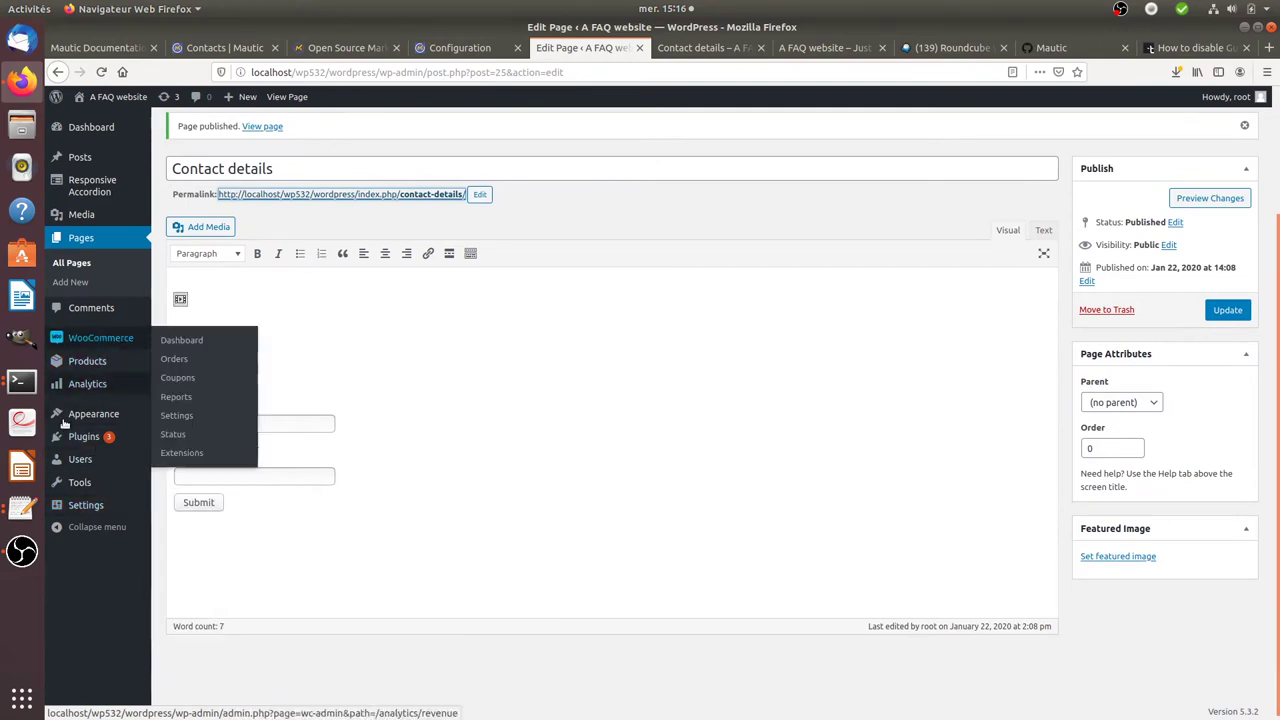
pyautogui.moveTo(72, 426)
pyautogui.click(190, 489)
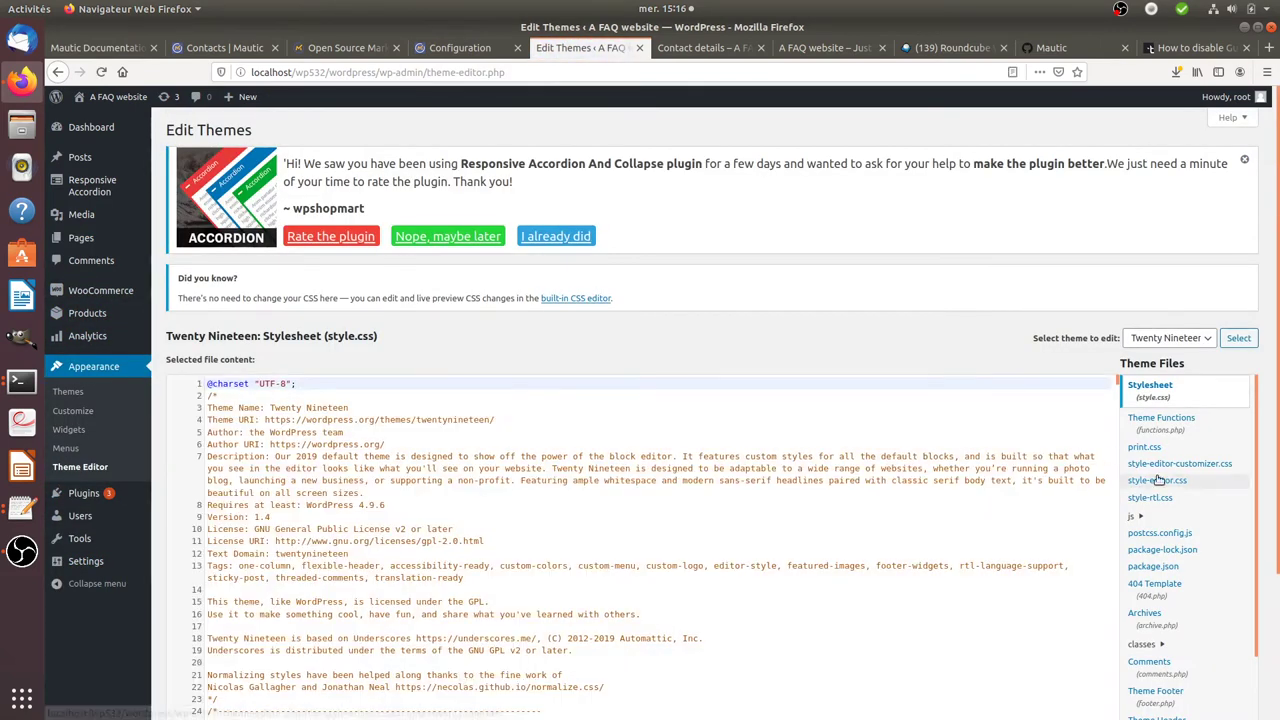
pyautogui.scroll(-3, 1160, 482)
pyautogui.scroll(-1, 1160, 482)
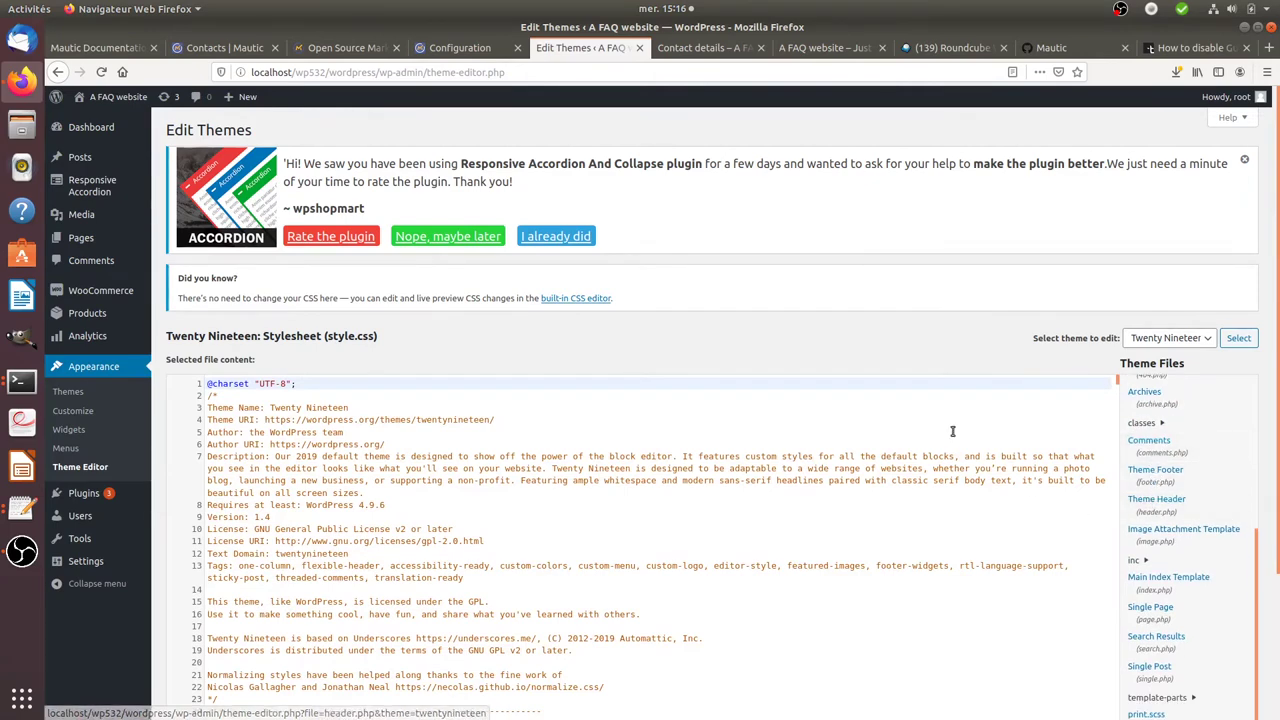
pyautogui.click(1155, 470)
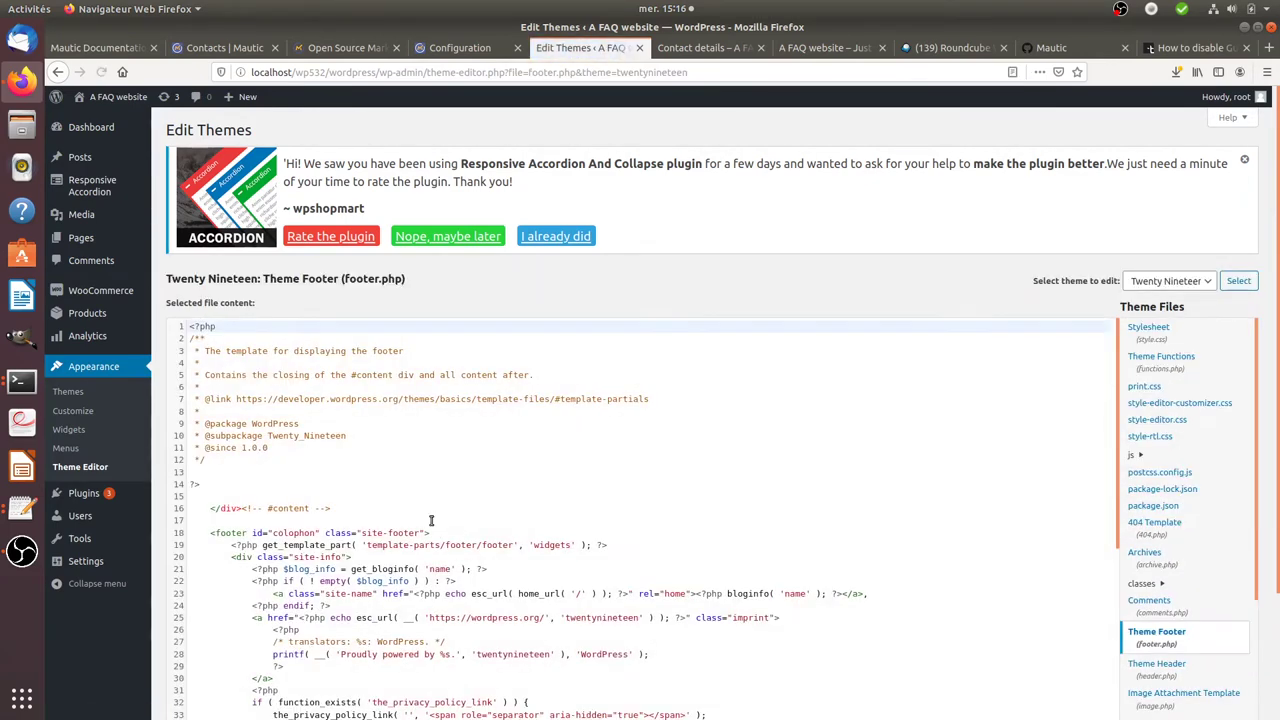
# - Highlight the Mautic tracking script block just before the closing body tag in footer.php
pyautogui.scroll(-5, 432, 522)
pyautogui.scroll(-4, 435, 523)
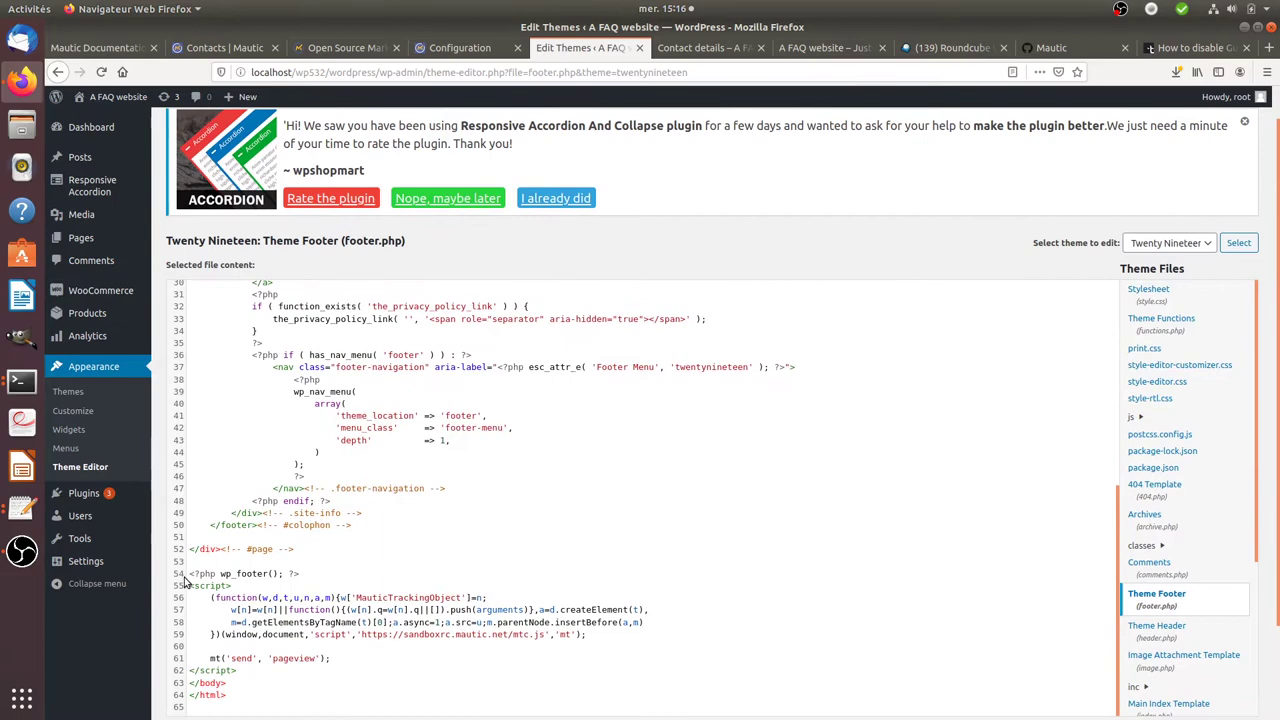
pyautogui.moveTo(190, 587); pyautogui.dragTo(290, 672)
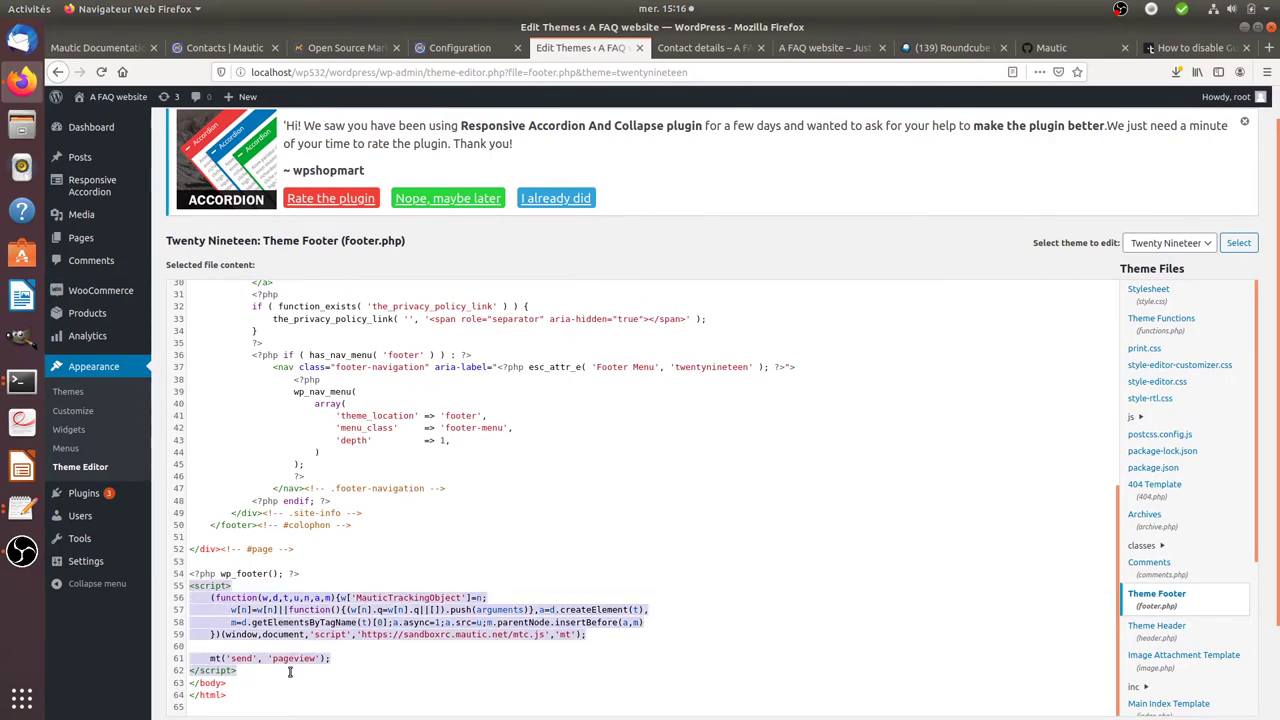
pyautogui.scroll(5, 308, 580)
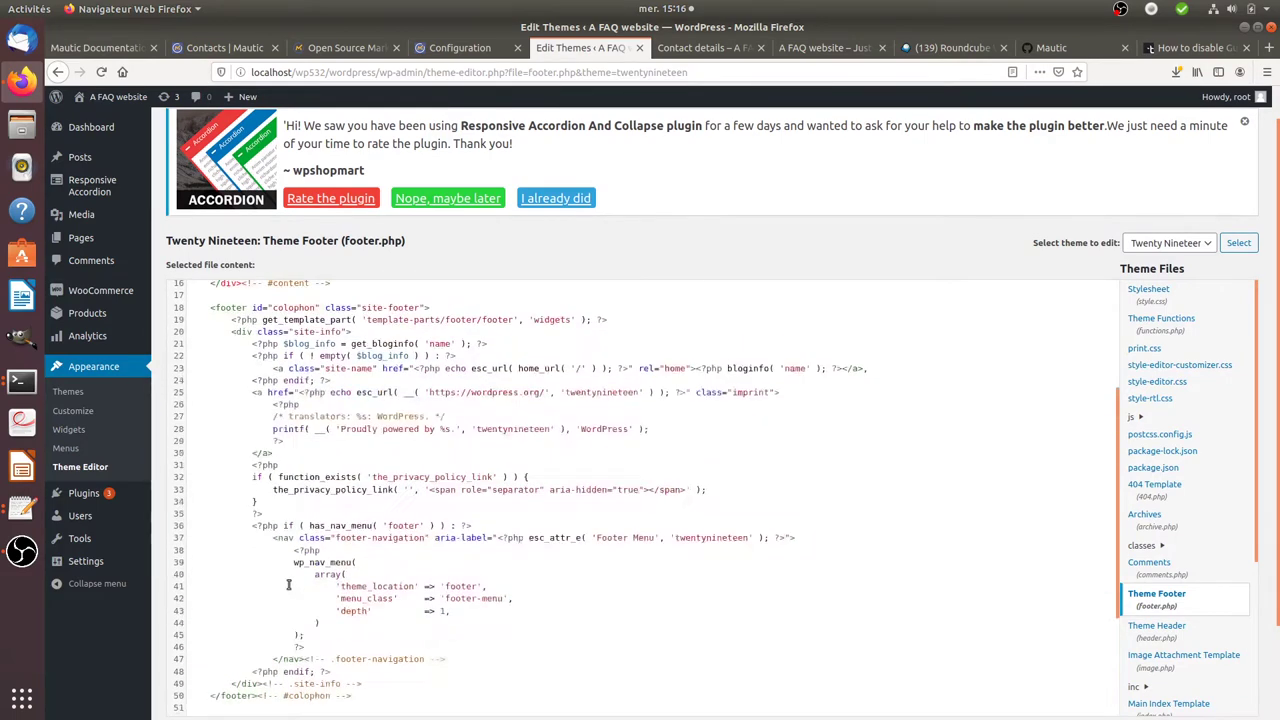
pyautogui.scroll(4, 313, 553)
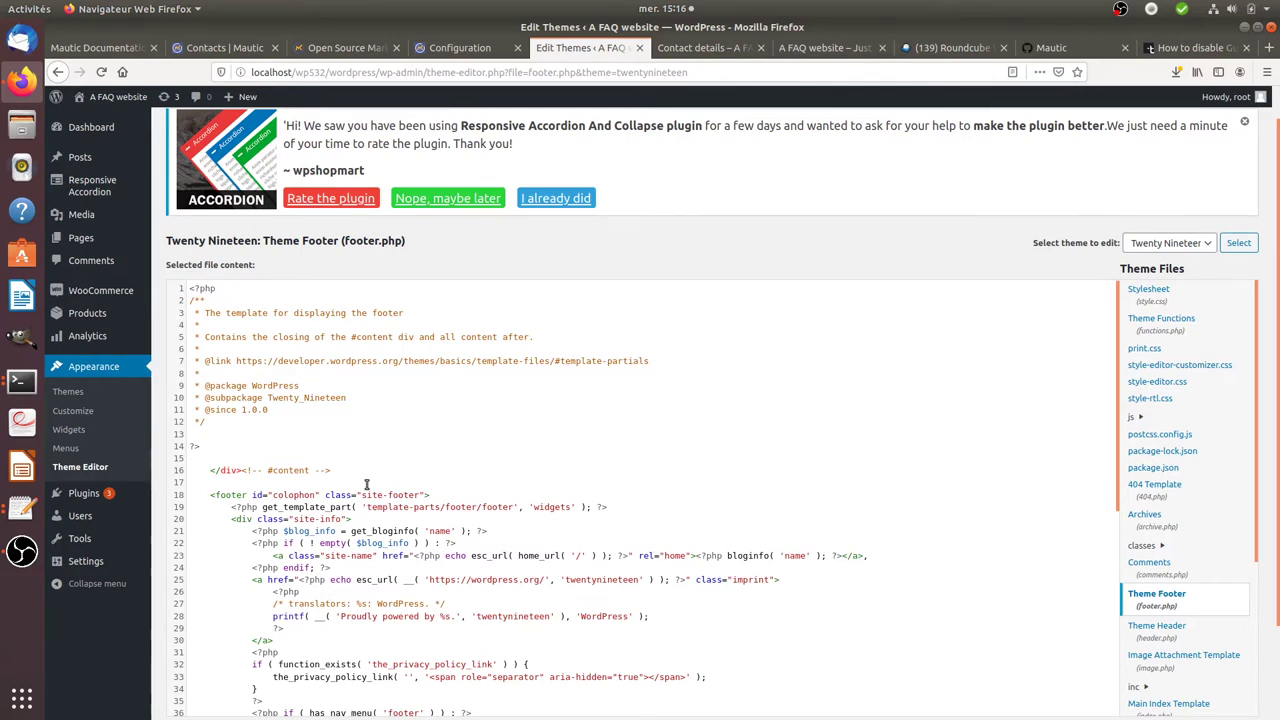
pyautogui.scroll(1, 366, 485)
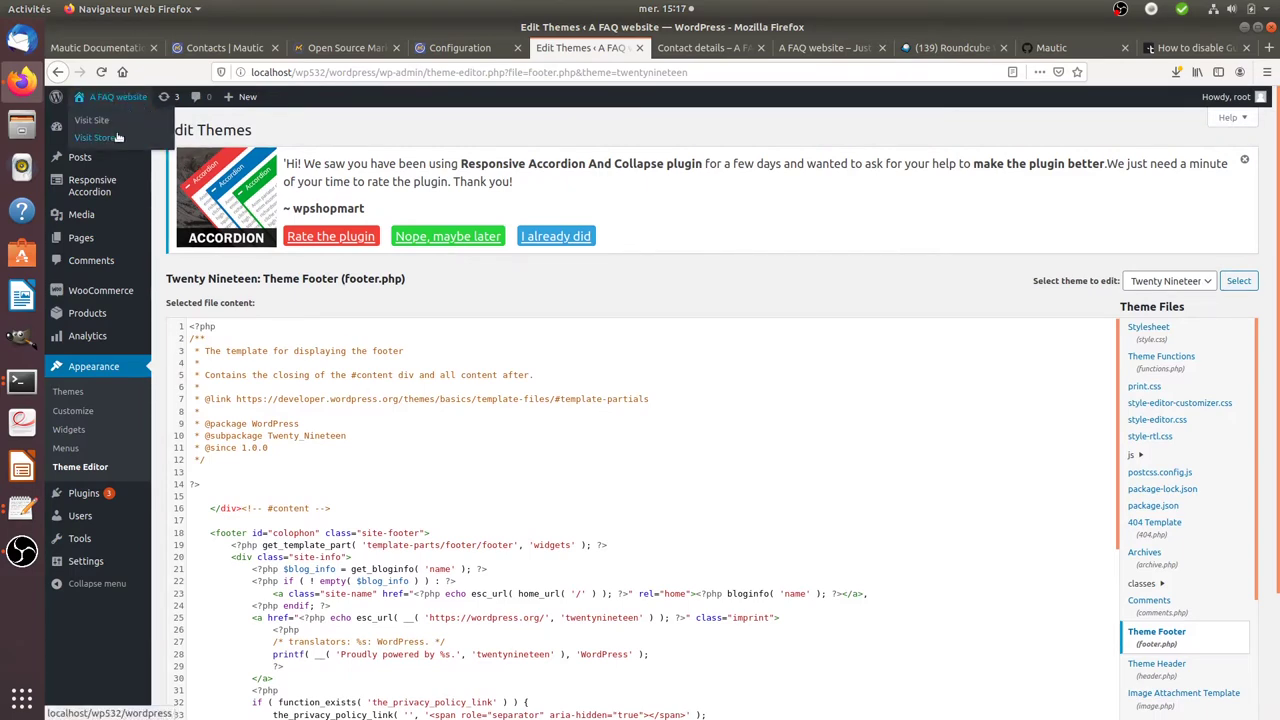
pyautogui.rightClick(104, 119)
# - Open the public A FAQ website in a new tab to view its Hello world post
pyautogui.click(132, 128)
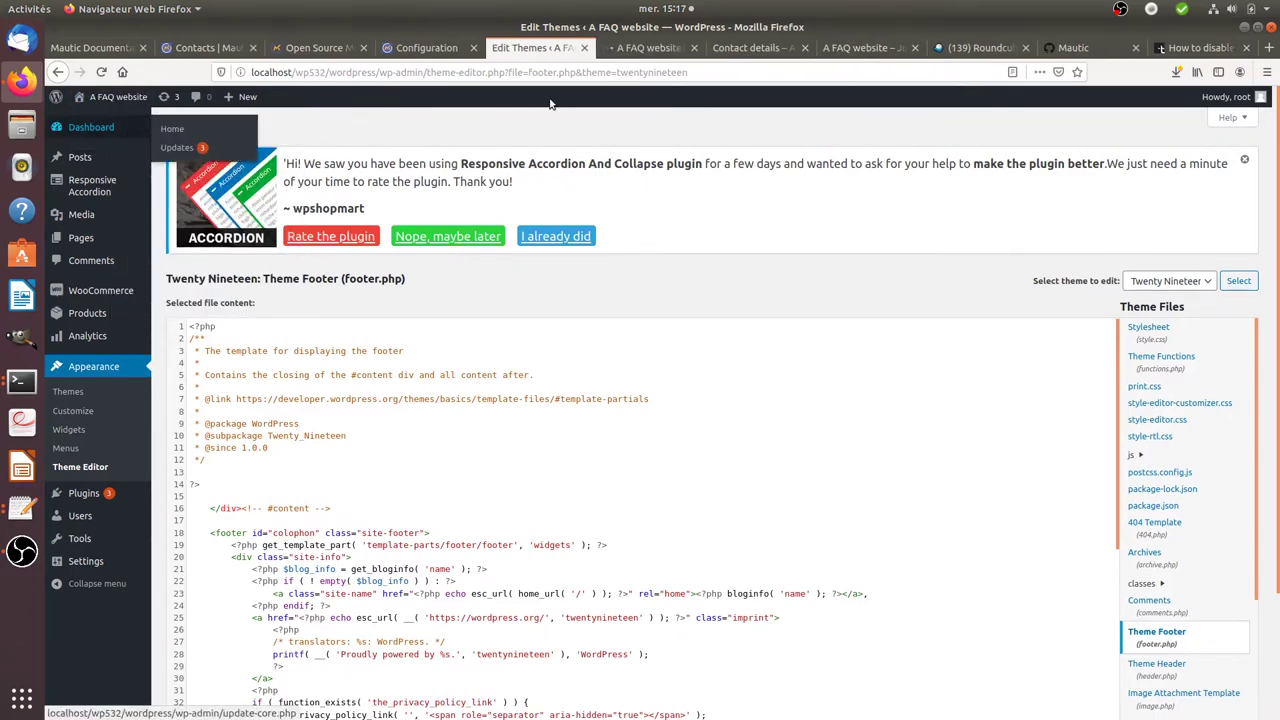
pyautogui.click(650, 47)
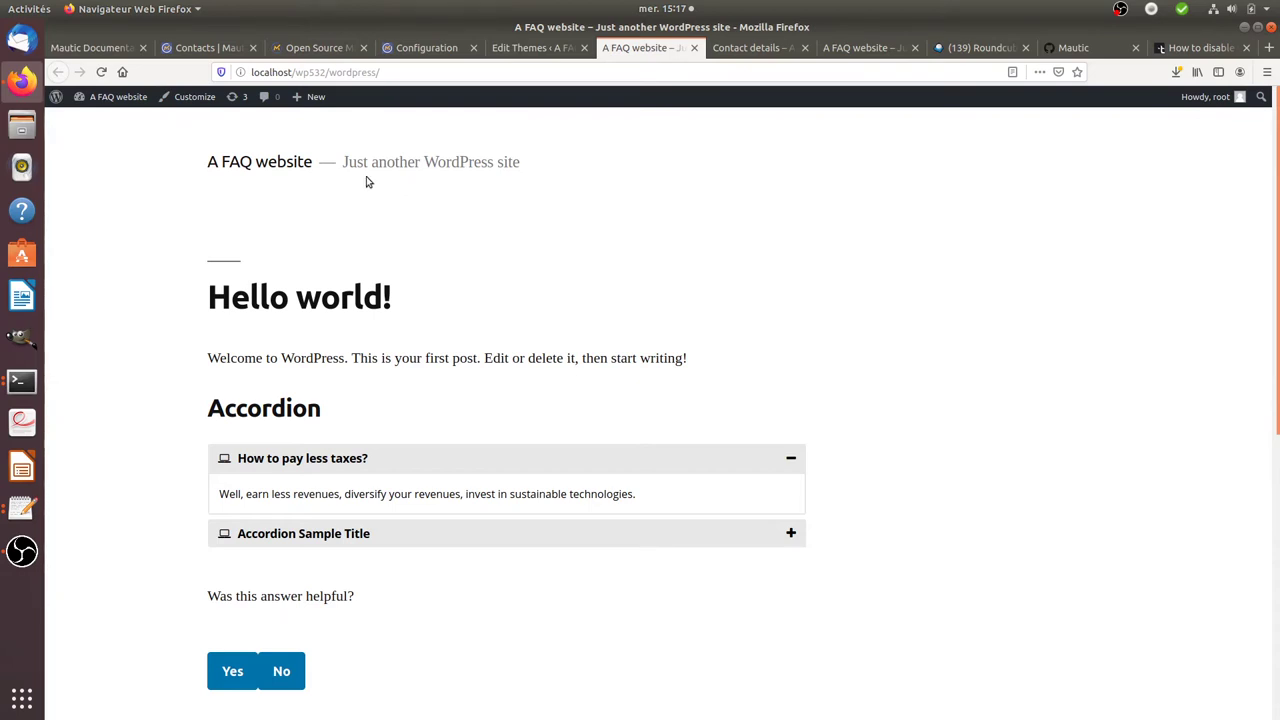
# - Filter Mautic contacts by is:anonymous, leaving the single Rezé, Loire-Atlantique visitor with ID 55
pyautogui.click(429, 51)
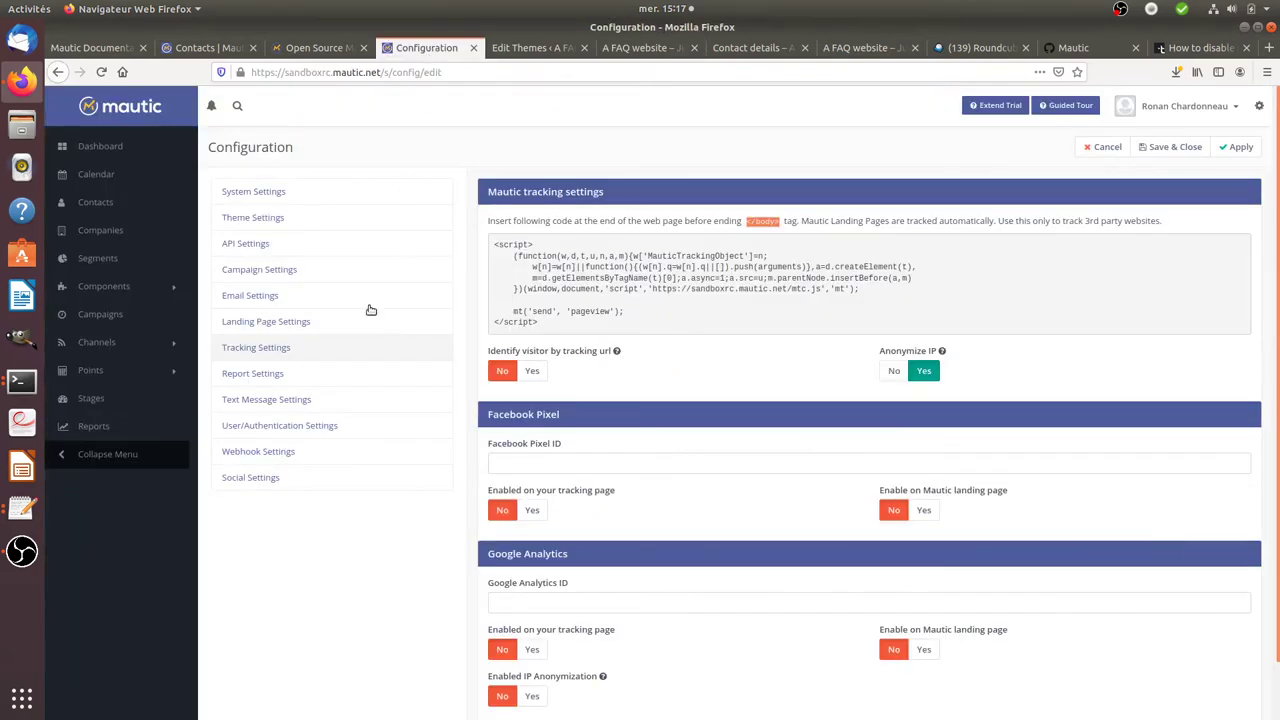
pyautogui.click(97, 204)
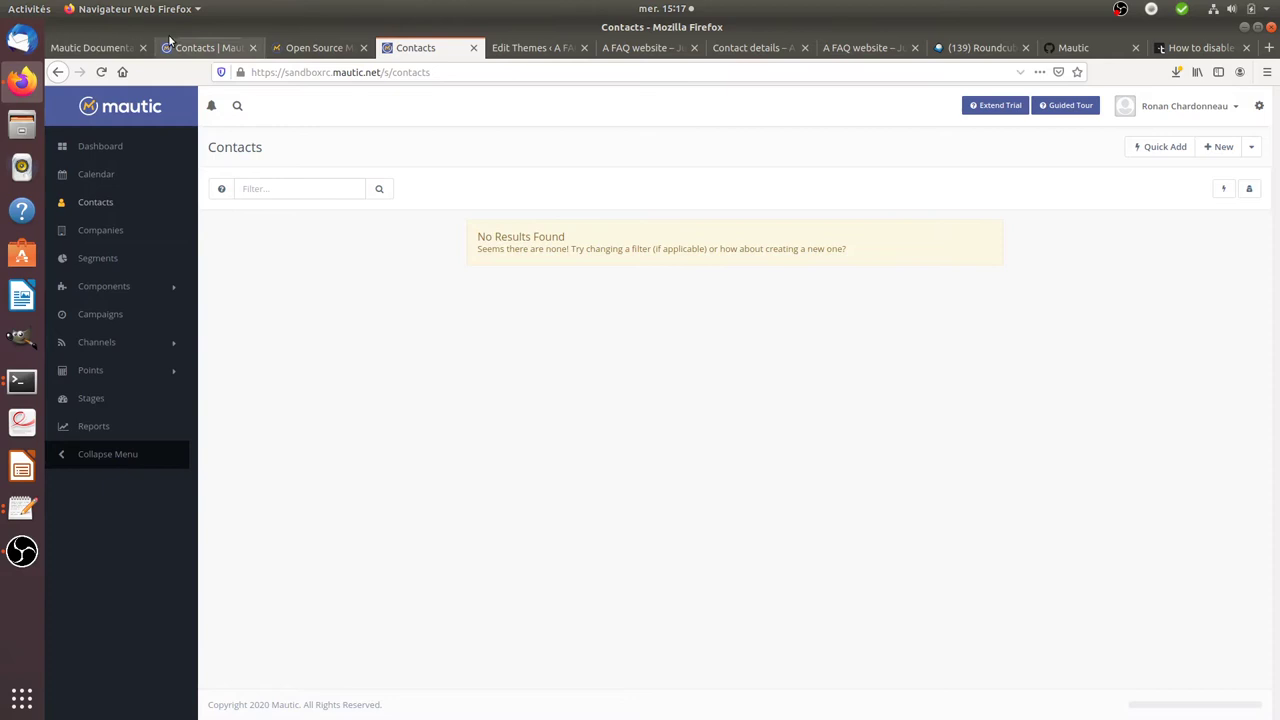
pyautogui.click(101, 72)
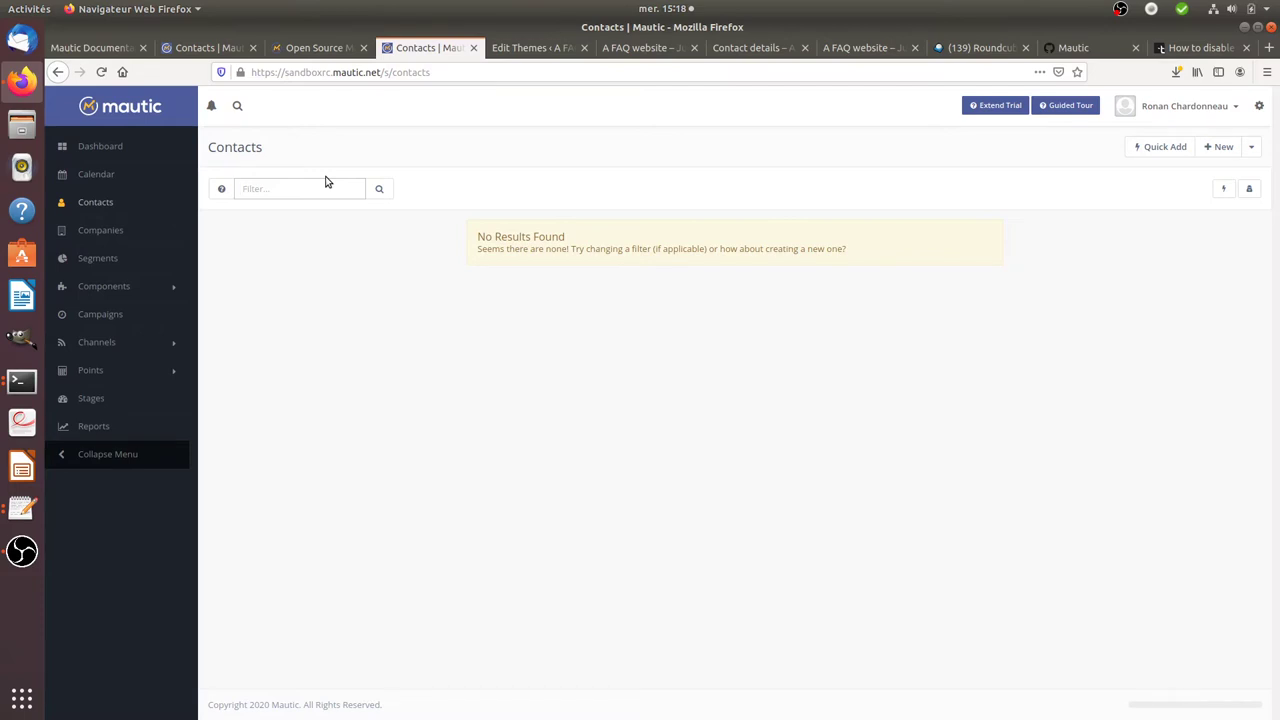
pyautogui.write('us')
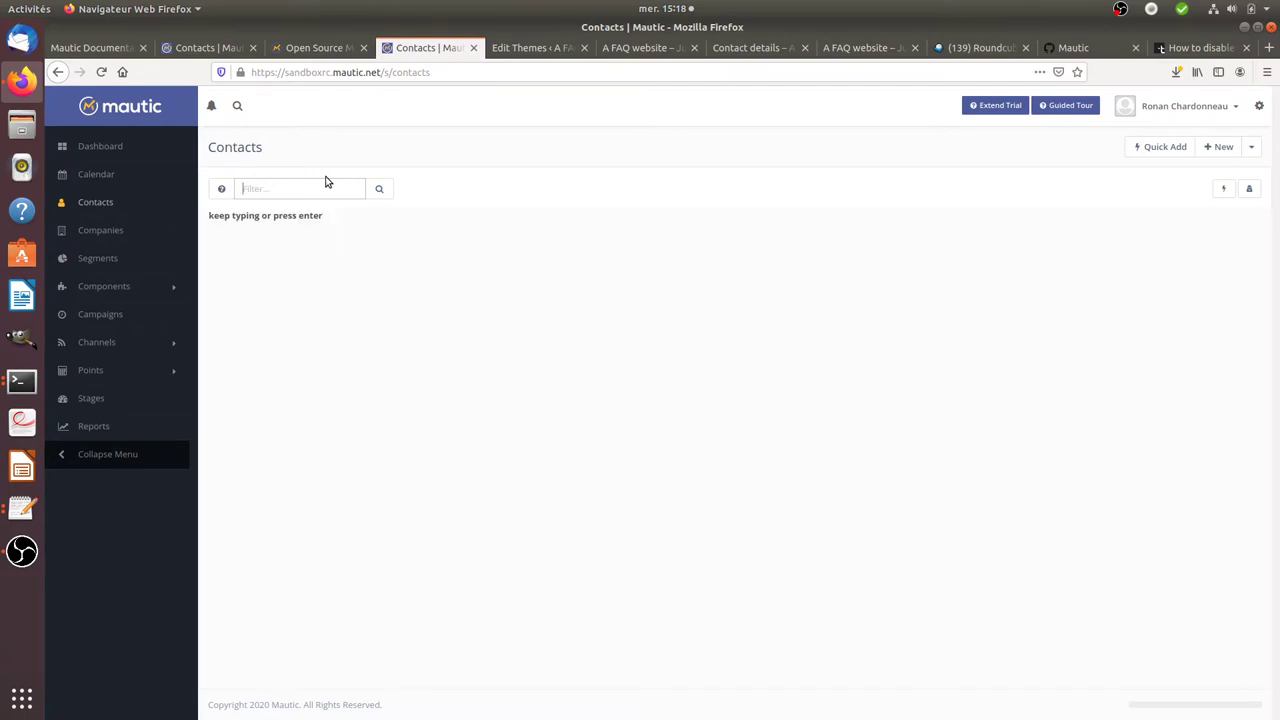
pyautogui.write('is')
pyautogui.click(299, 212)
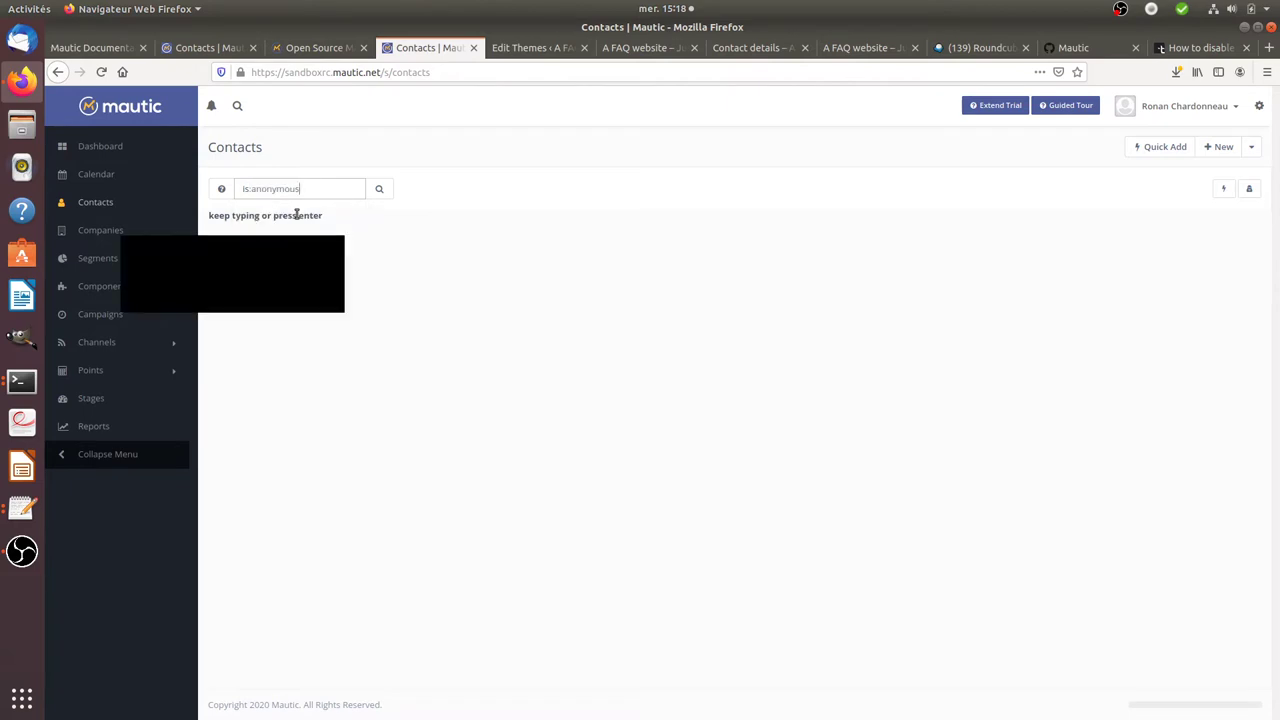
pyautogui.click(380, 188)
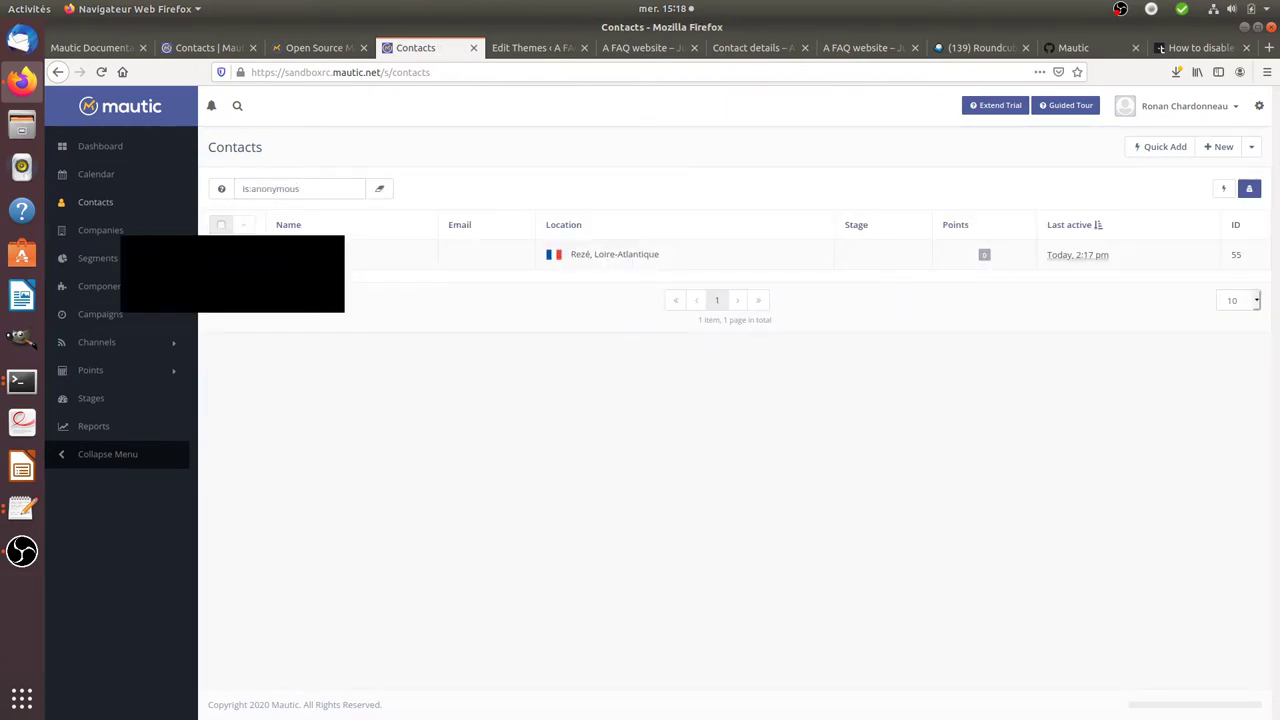
pyautogui.click(1259, 106)
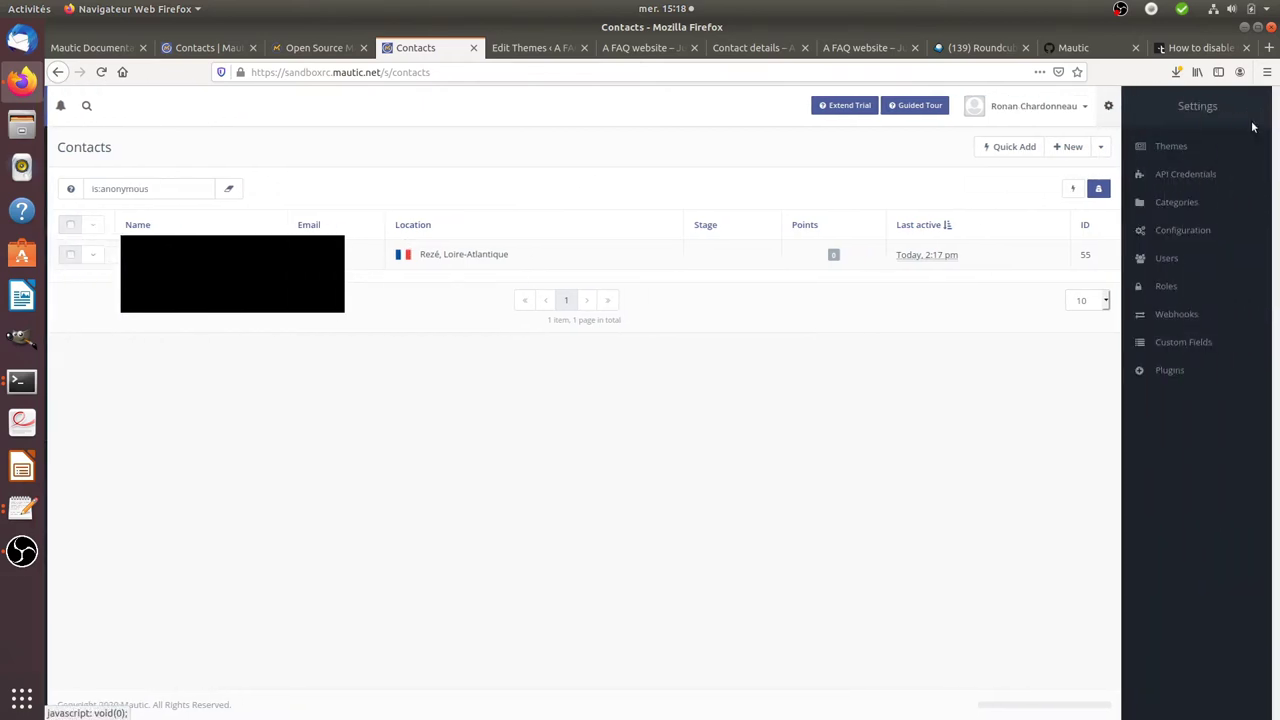
pyautogui.click(1110, 248)
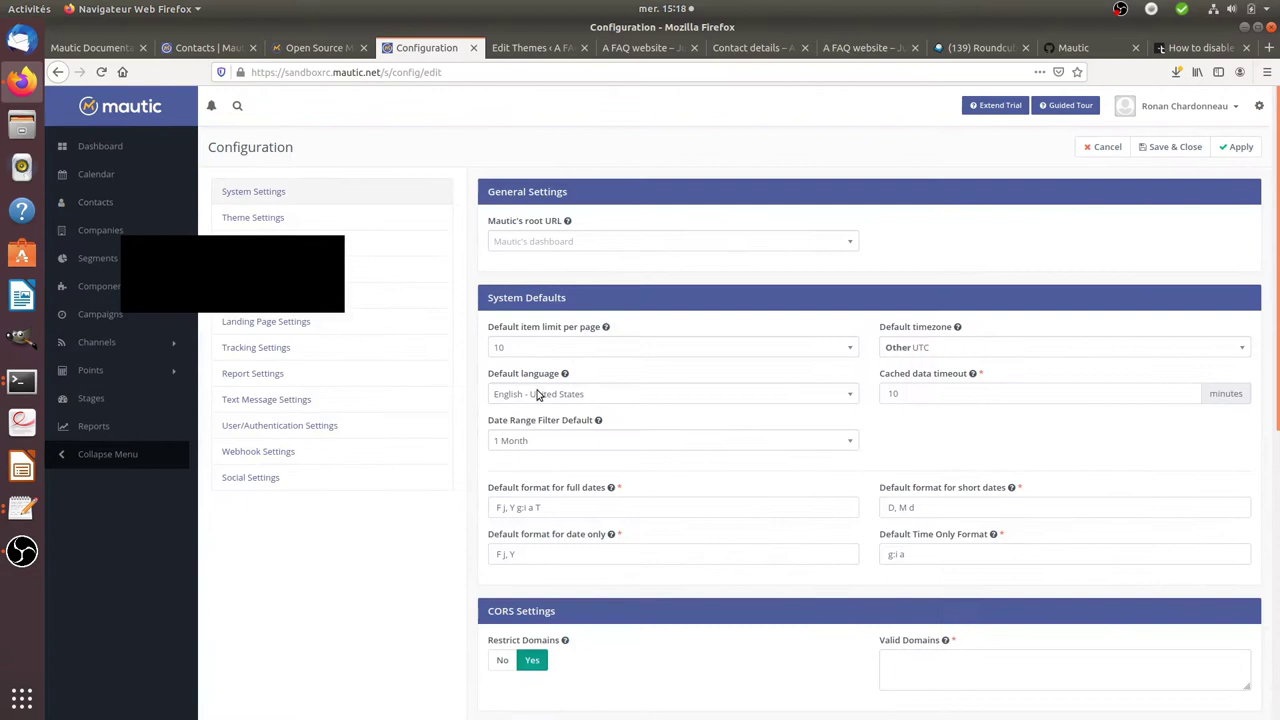
# - Check the Anonymize IP help in Tracking Settings, then open anonymous contact 55's record
pyautogui.click(253, 348)
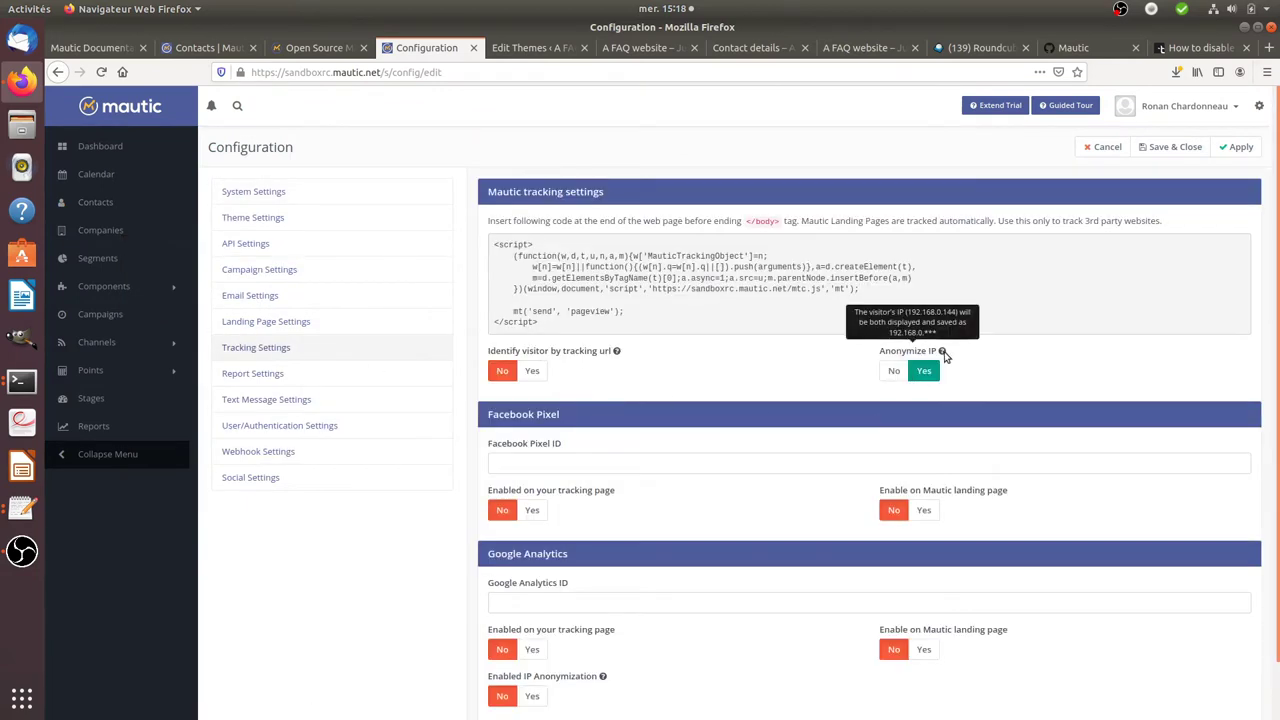
pyautogui.moveTo(941, 354)
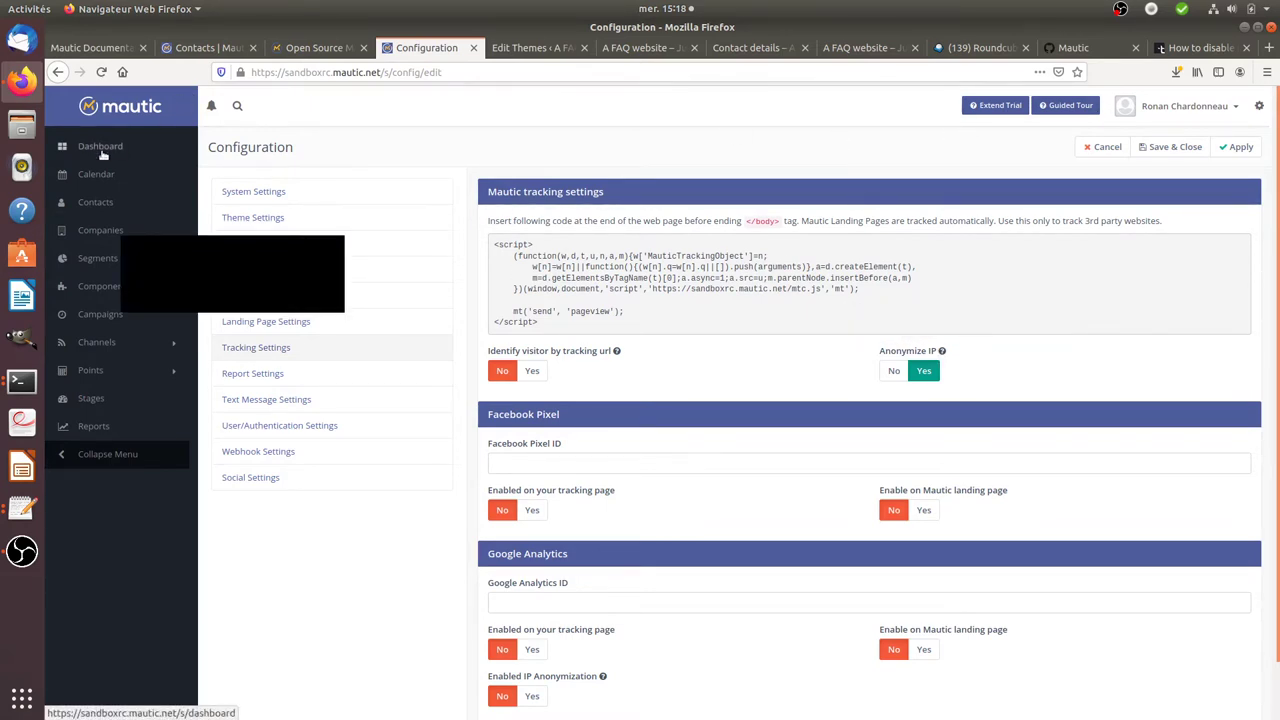
pyautogui.click(102, 150)
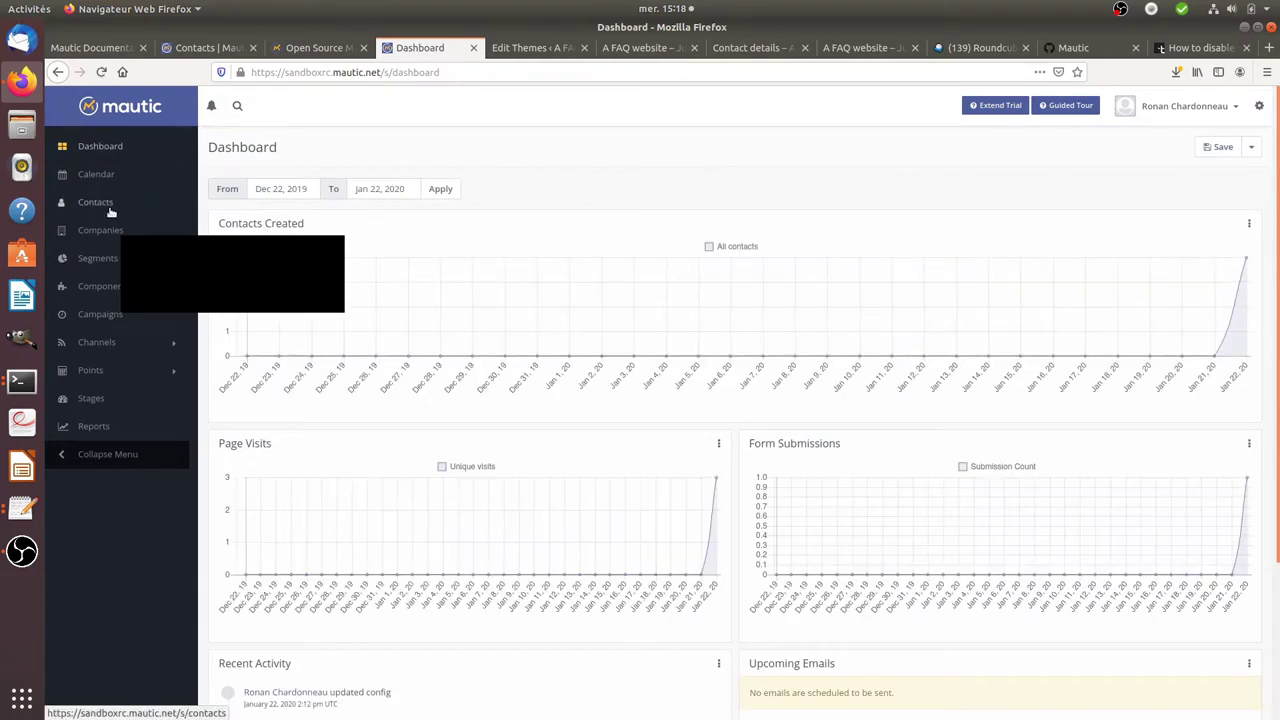
pyautogui.click(110, 210)
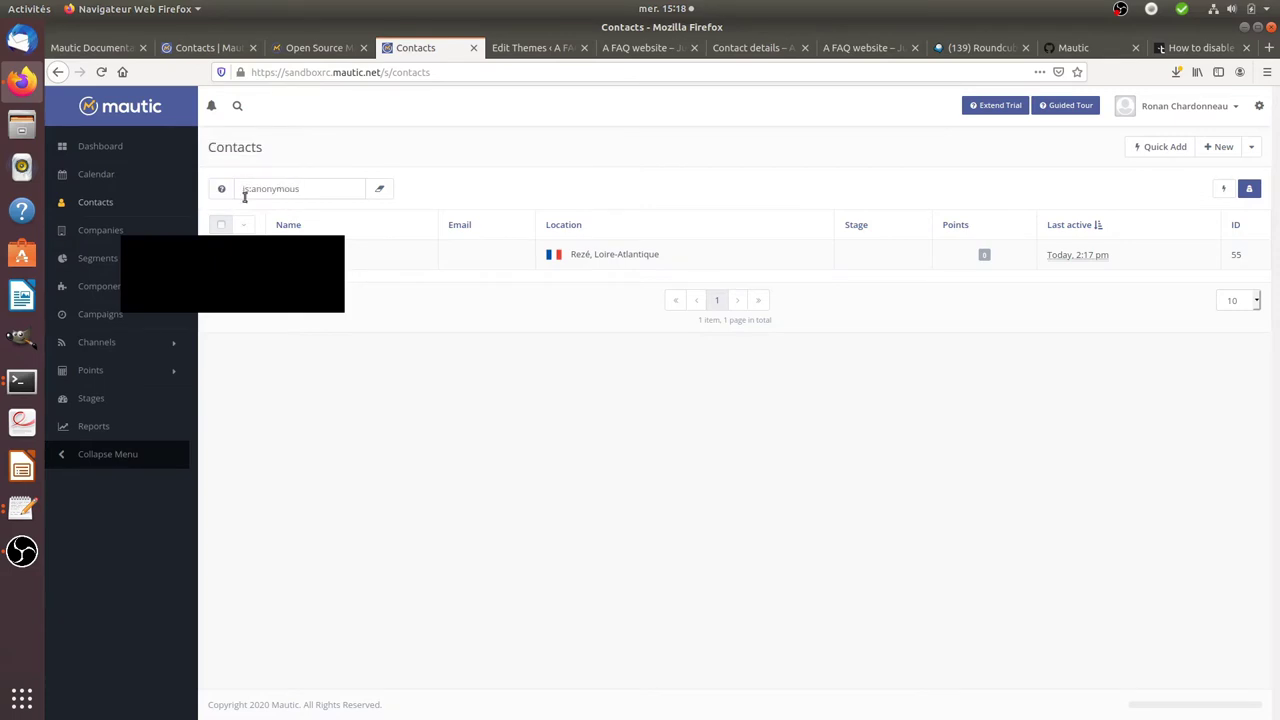
pyautogui.click(305, 255)
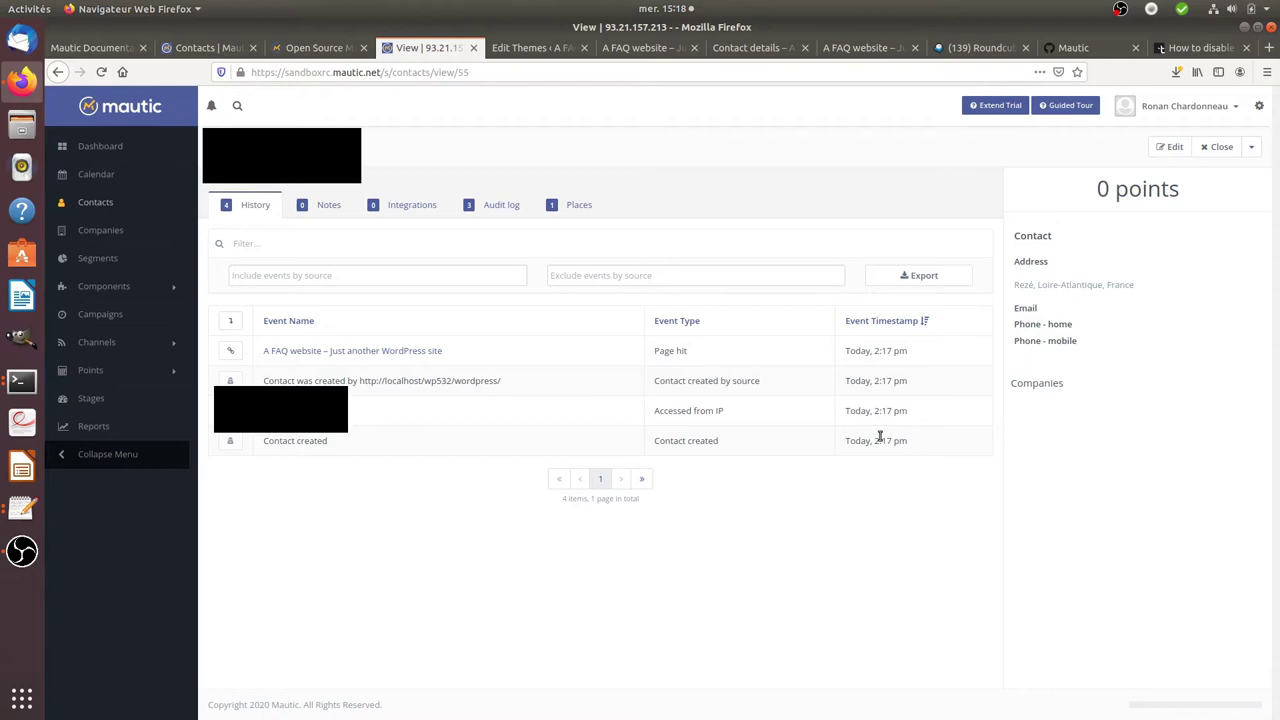
# - Highlight the Contact created by source and Accessed from IP history events, then expand Components
pyautogui.moveTo(906, 442); pyautogui.dragTo(847, 443)
pyautogui.moveTo(723, 414); pyautogui.dragTo(651, 413)
pyautogui.moveTo(765, 384); pyautogui.dragTo(653, 381)
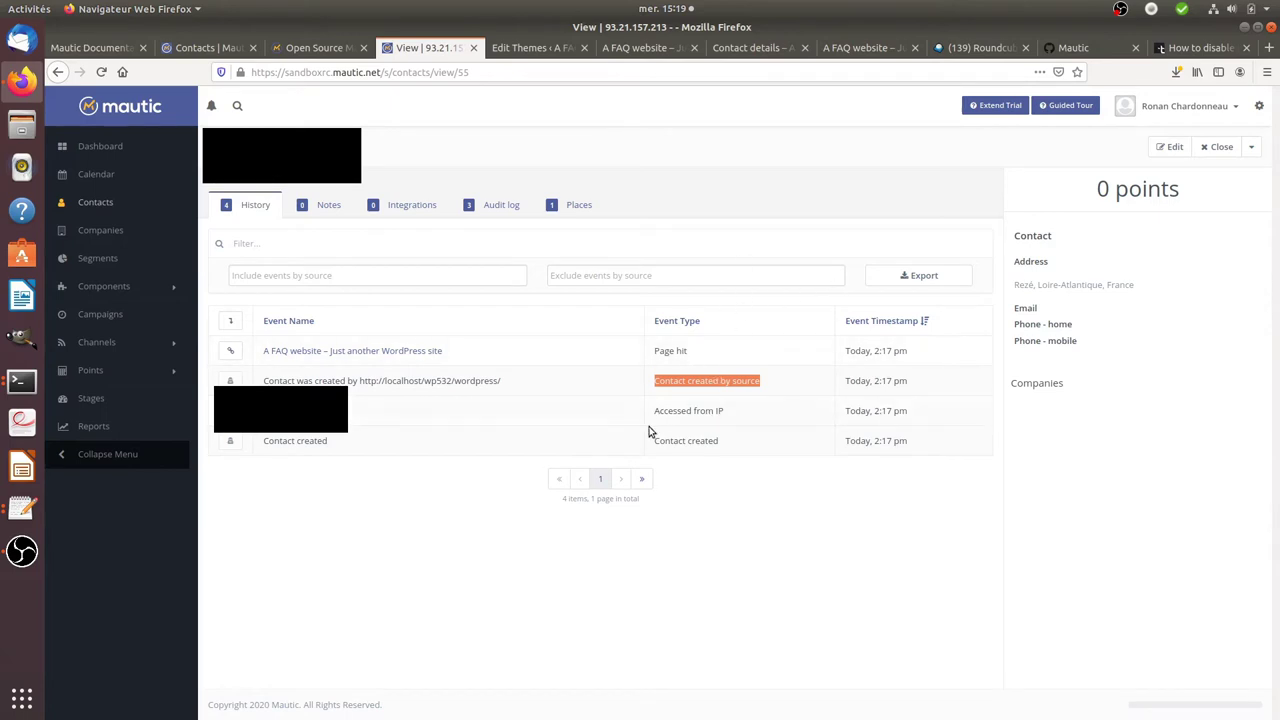
pyautogui.click(150, 288)
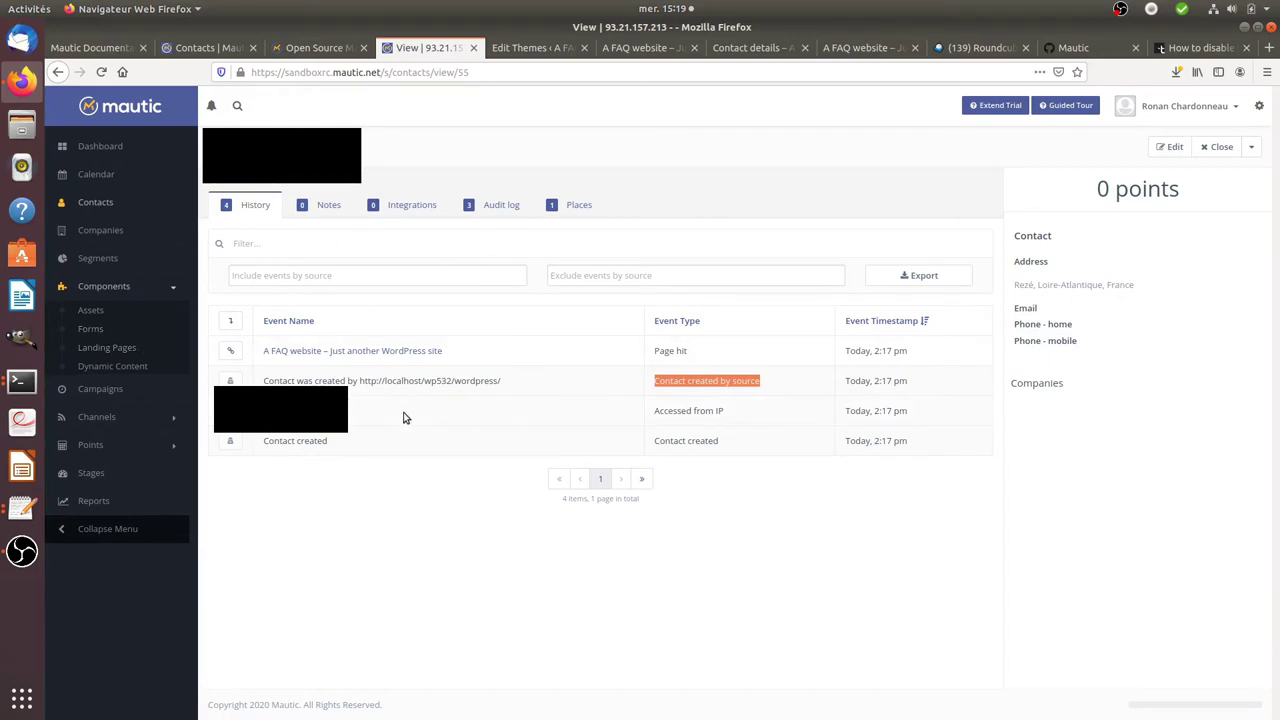
# - Open the 'Leave us your phone number' form, noting its Name and Phone number fields and HTML
pyautogui.click(669, 203)
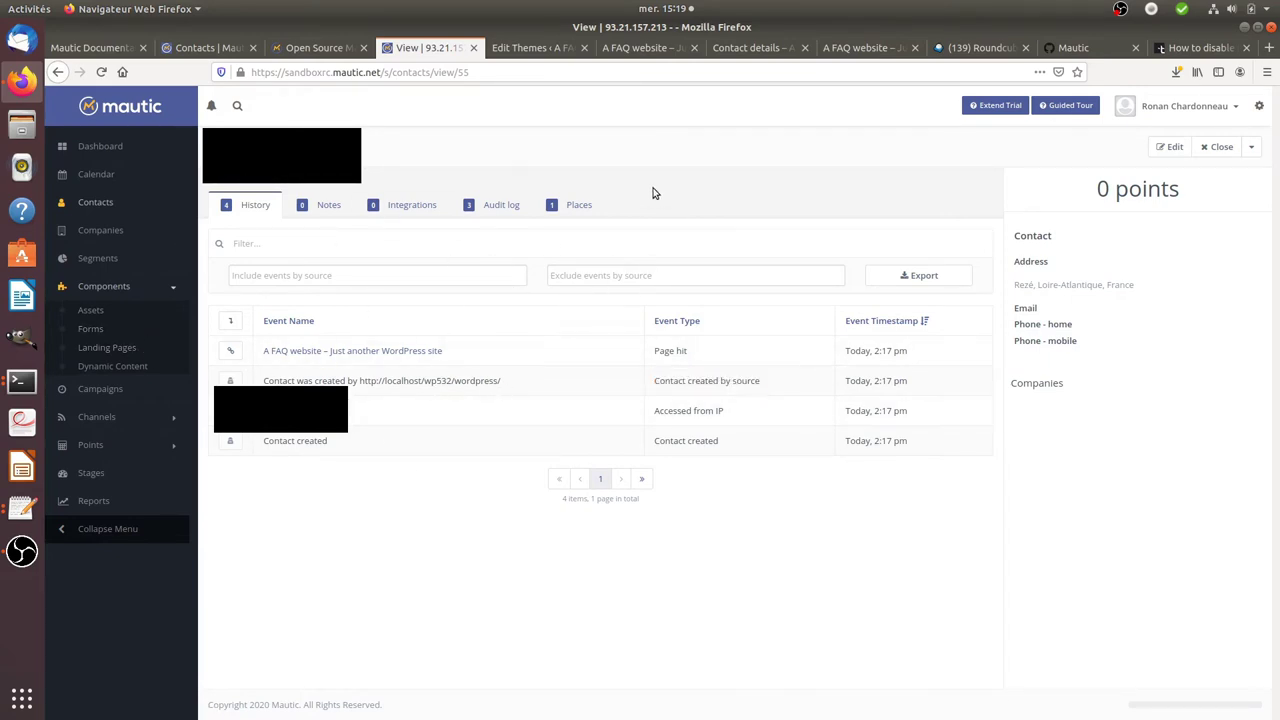
pyautogui.click(112, 333)
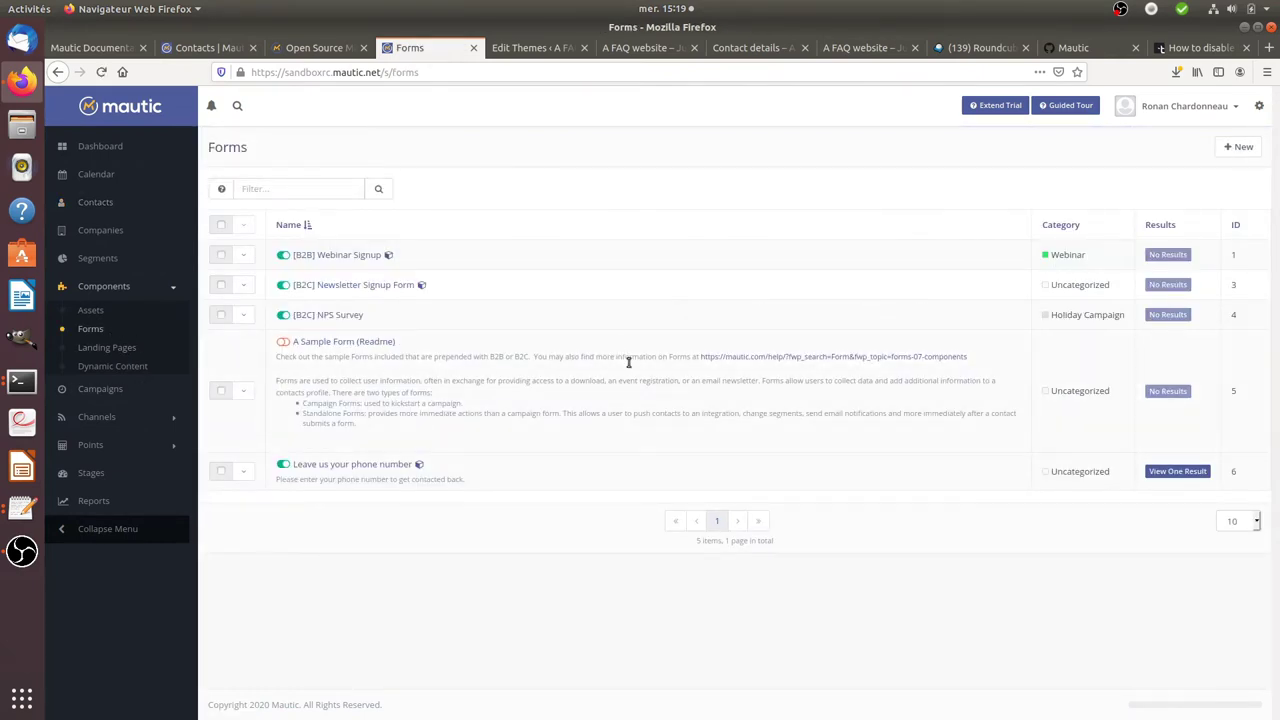
pyautogui.click(1237, 152)
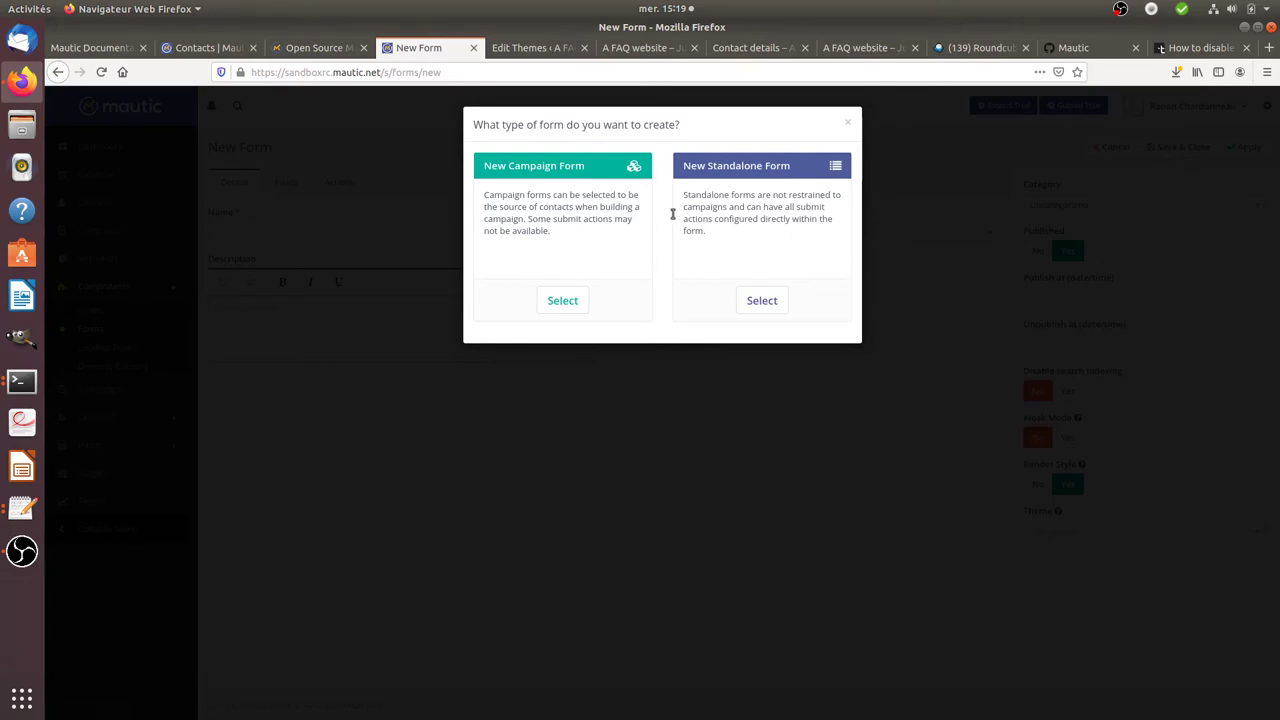
pyautogui.click(847, 123)
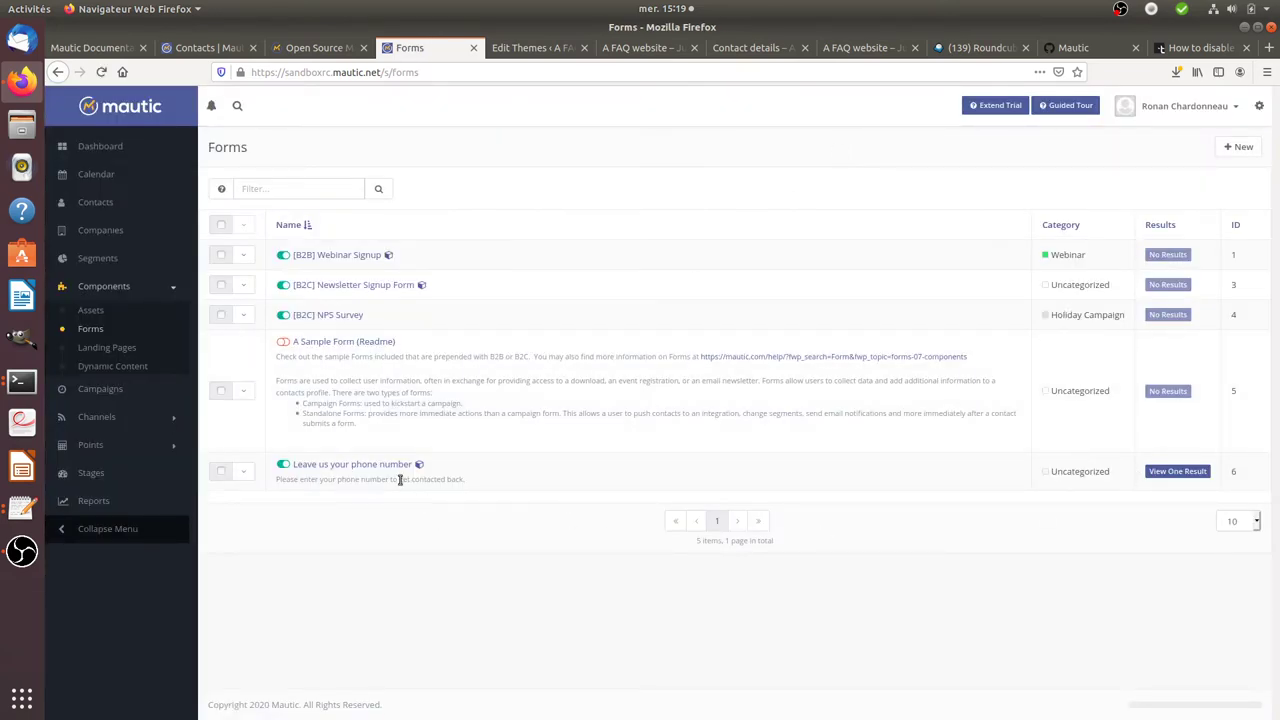
pyautogui.click(368, 466)
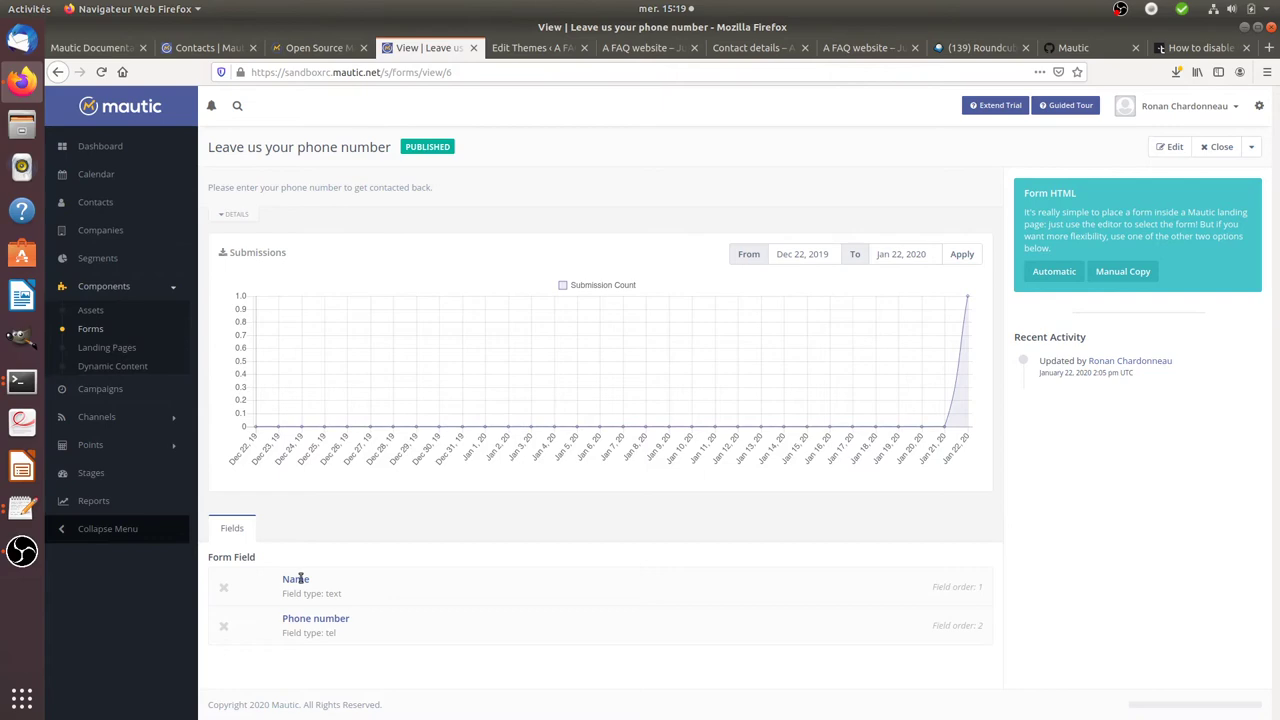
pyautogui.moveTo(287, 581); pyautogui.dragTo(350, 620)
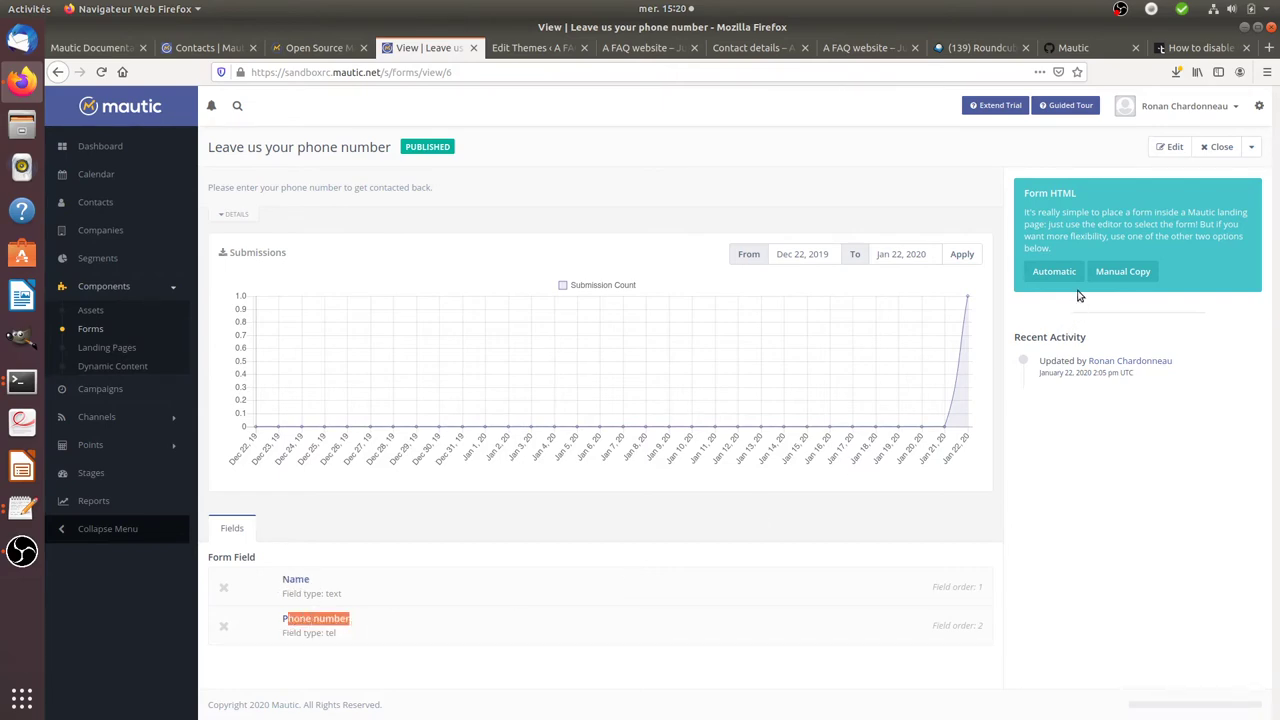
pyautogui.click(1122, 271)
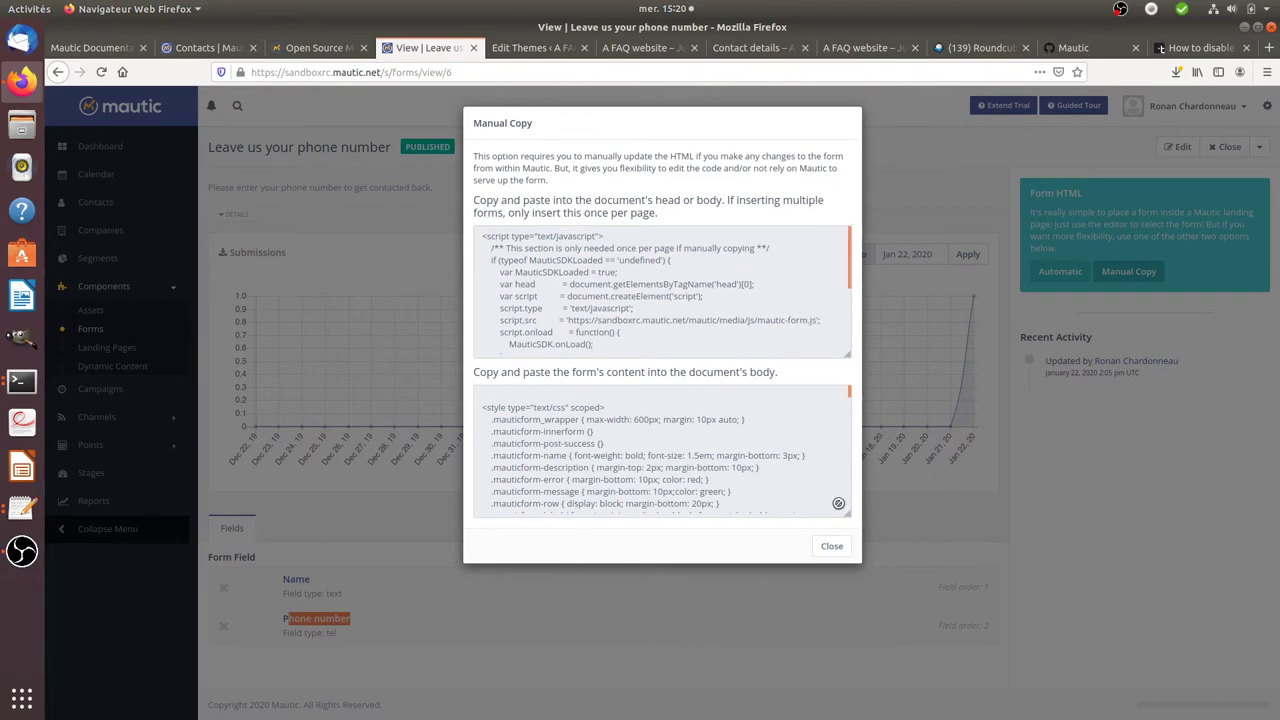
pyautogui.click(831, 547)
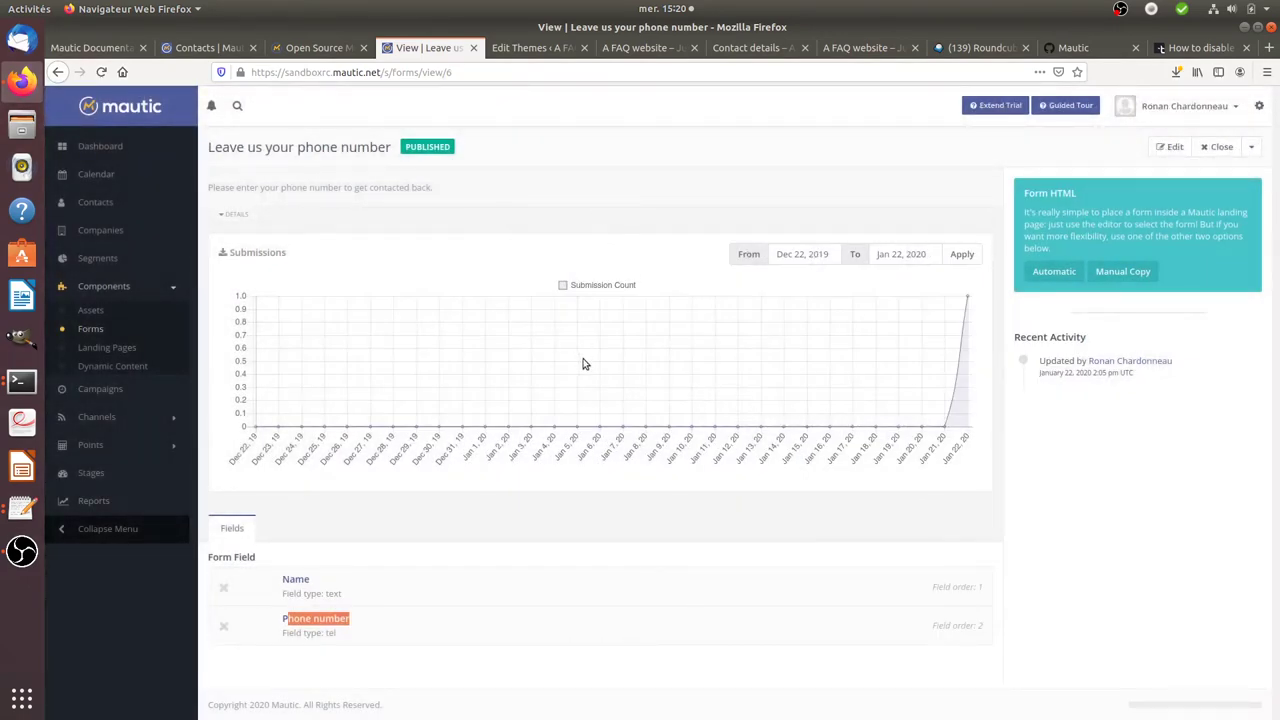
# - Open the Contact details page in the WordPress editor and view its raw HTML in Text mode
pyautogui.click(645, 49)
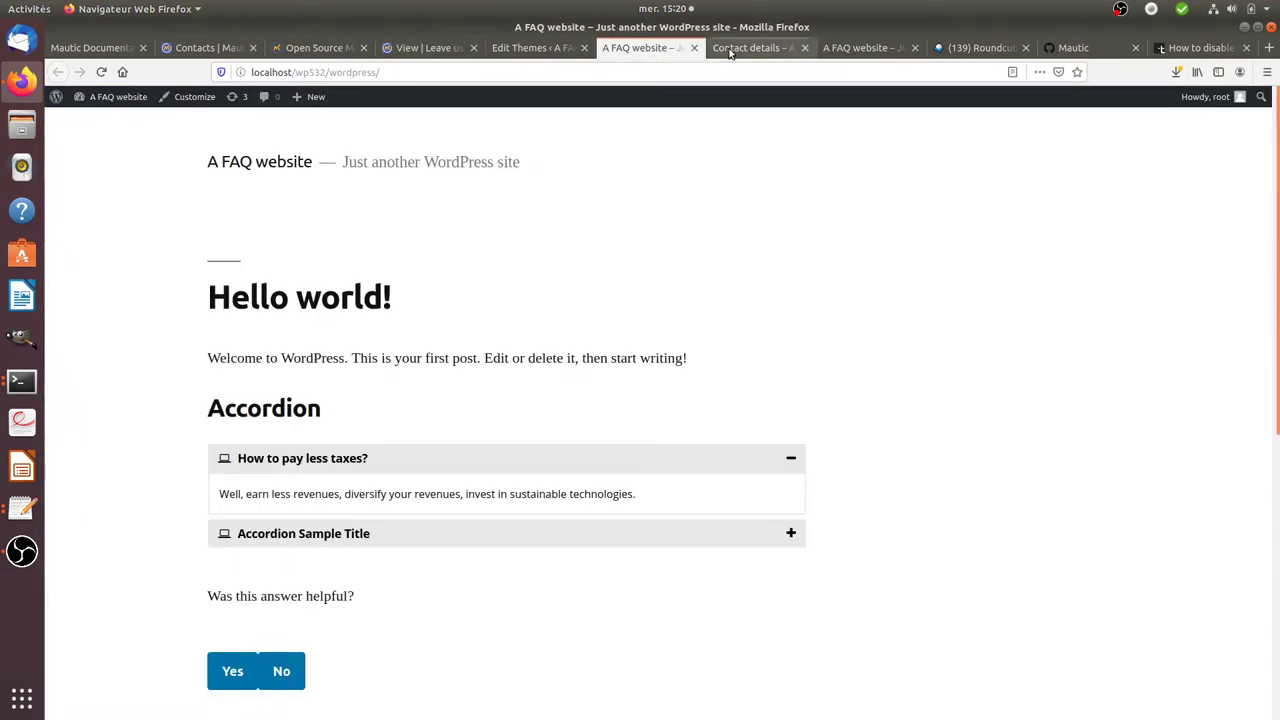
pyautogui.click(540, 48)
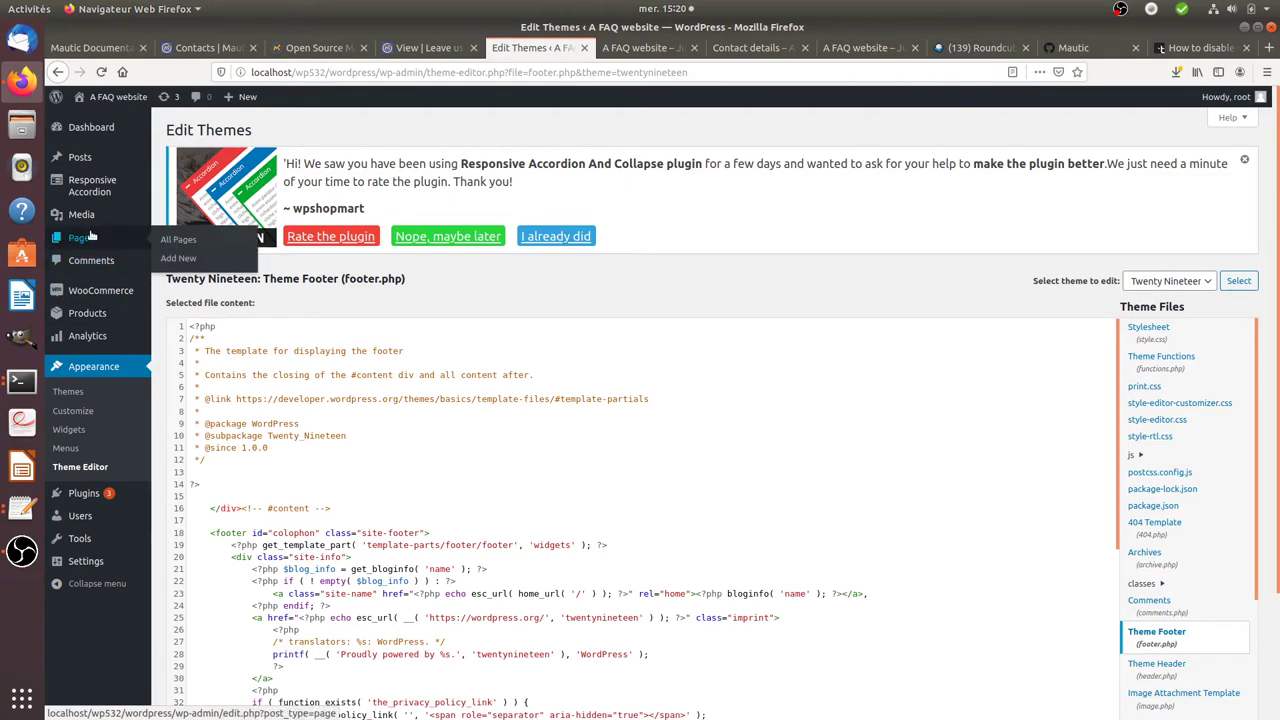
pyautogui.click(168, 248)
pyautogui.moveTo(251, 358)
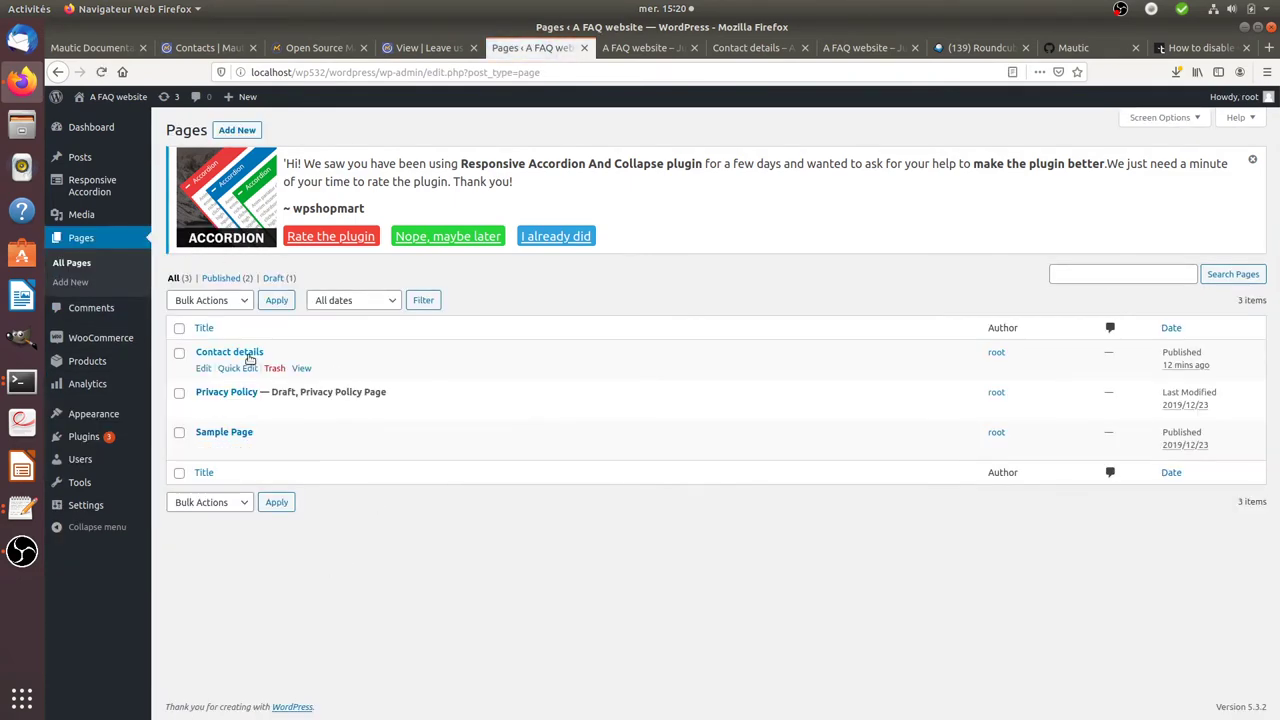
pyautogui.click(203, 368)
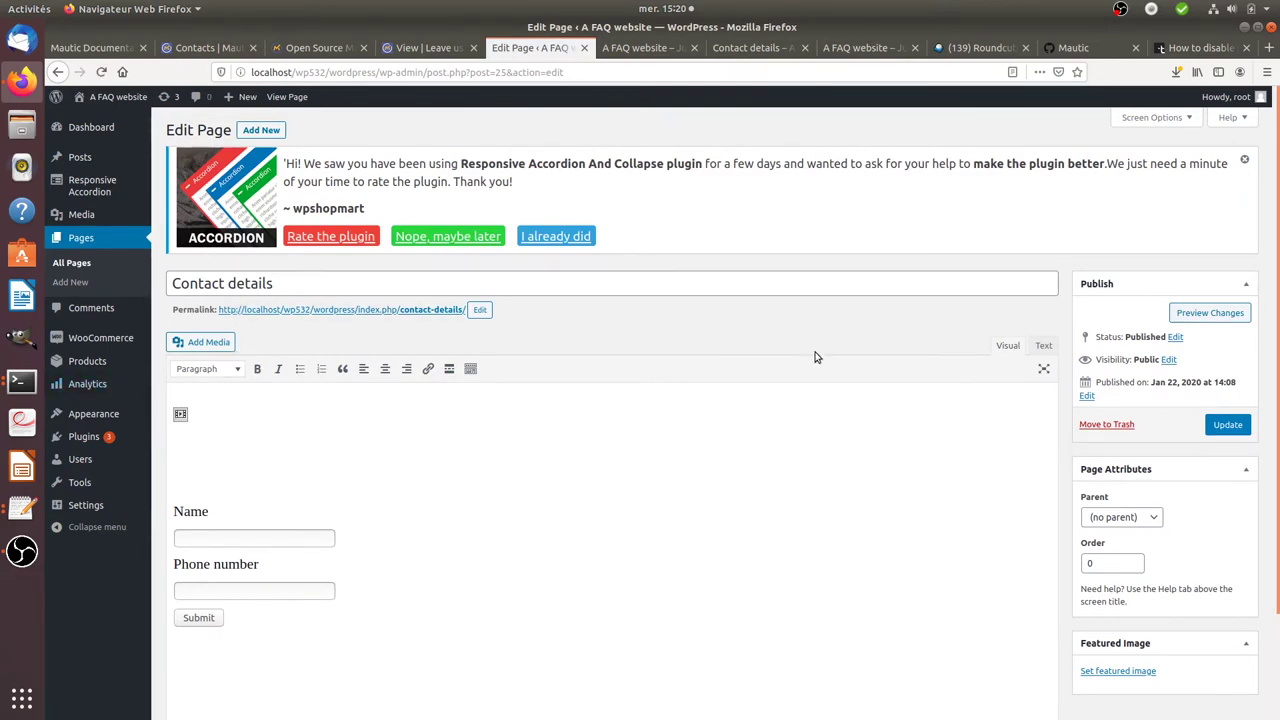
pyautogui.click(1042, 346)
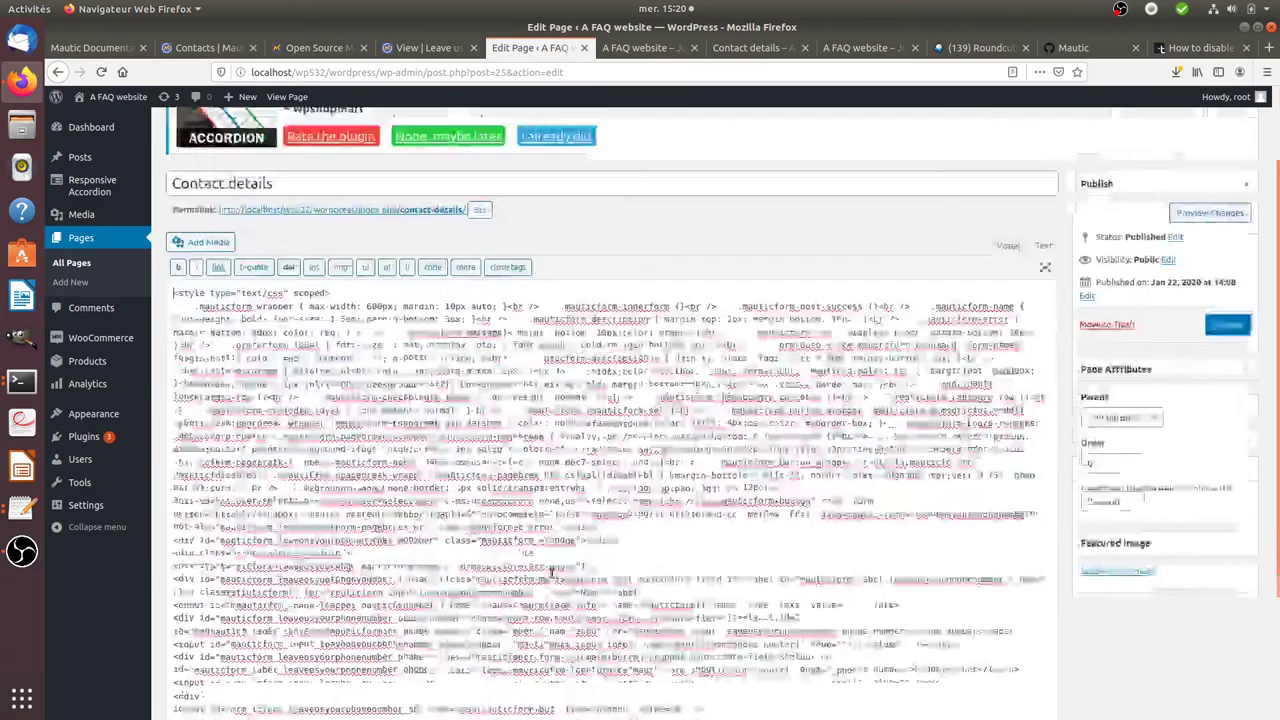
pyautogui.scroll(-3, 552, 573)
pyautogui.scroll(5, 563, 549)
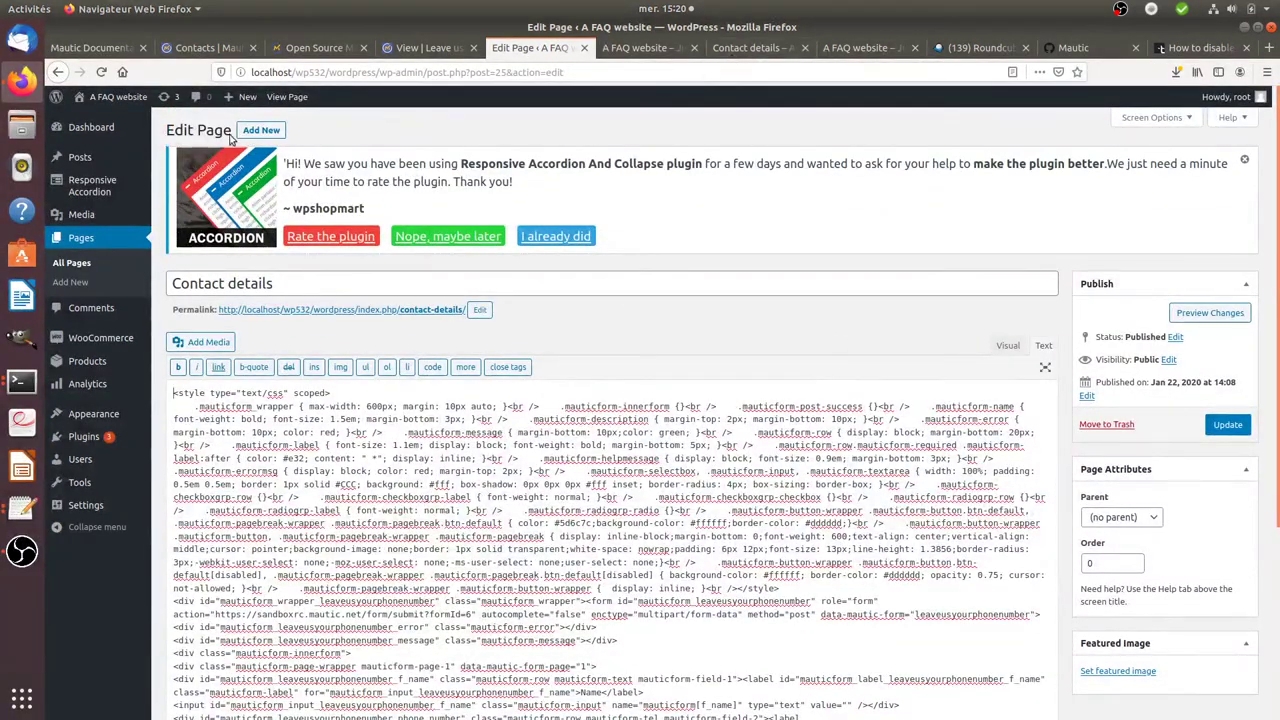
# - Compare the published Contact details page, show the embedded form in Visual mode, and return to Mautic
pyautogui.moveTo(120, 100)
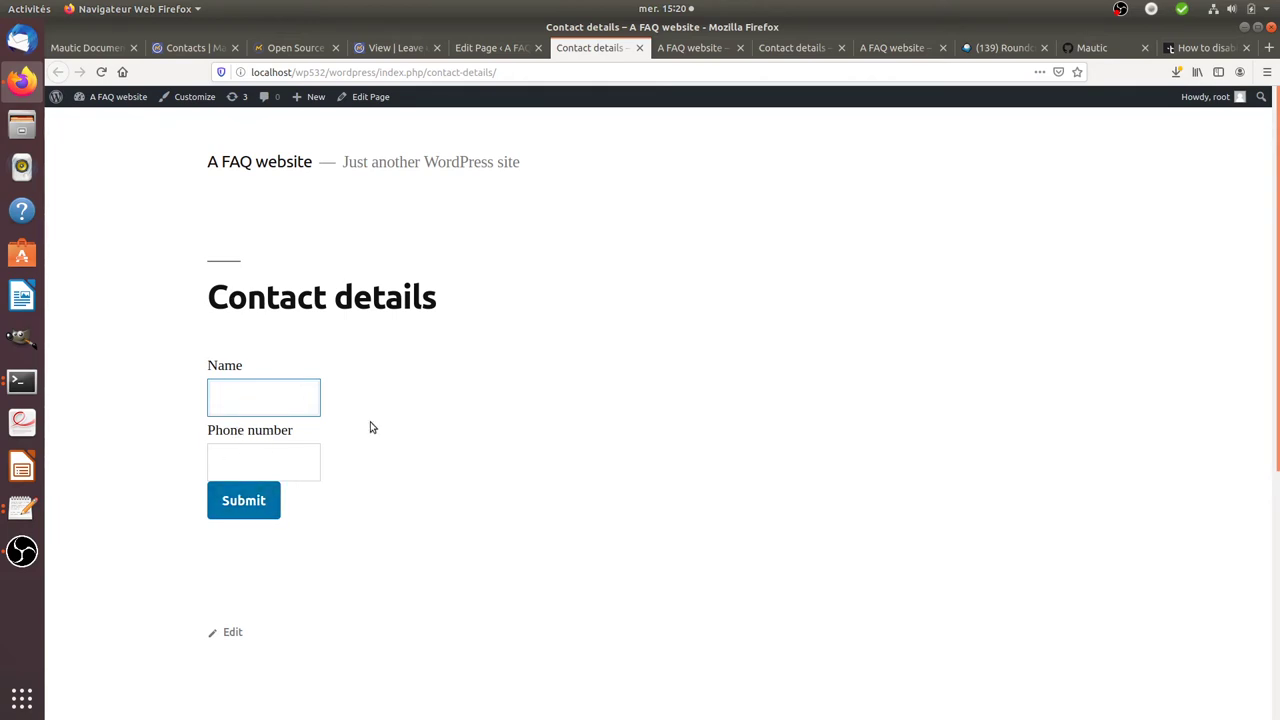
pyautogui.click(690, 48)
pyautogui.click(512, 50)
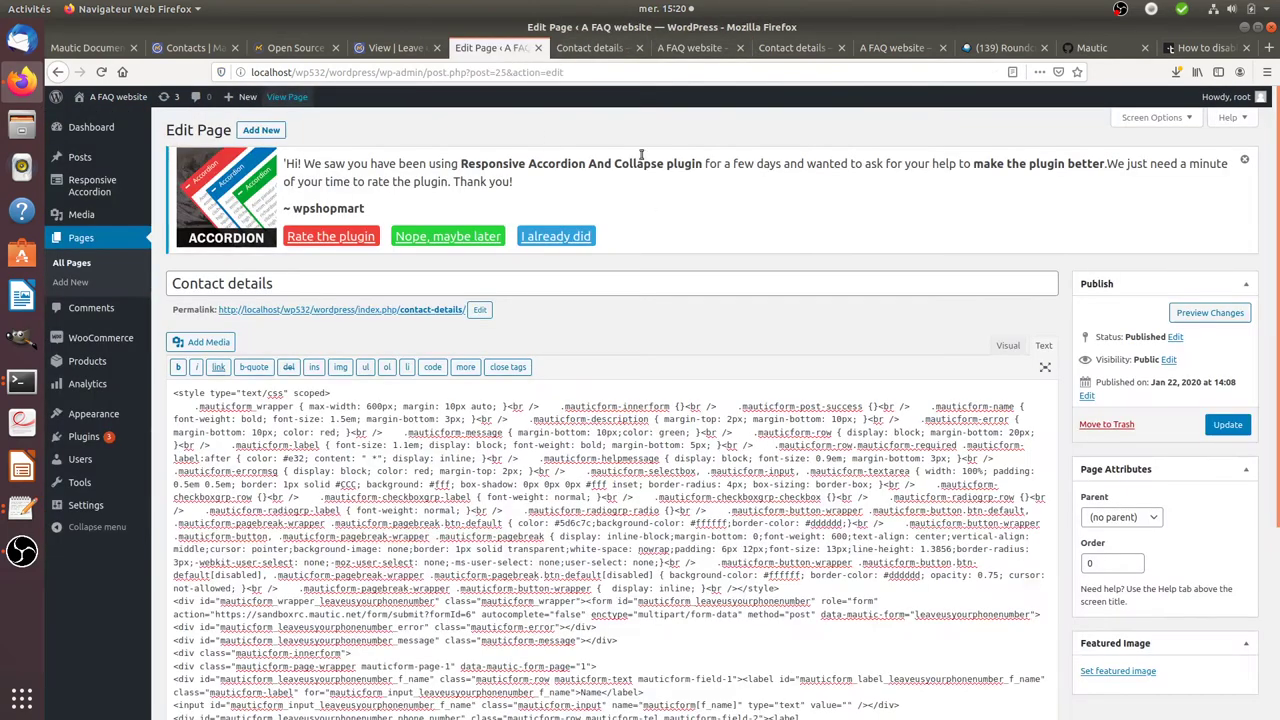
pyautogui.click(788, 50)
pyautogui.click(469, 50)
pyautogui.click(1007, 345)
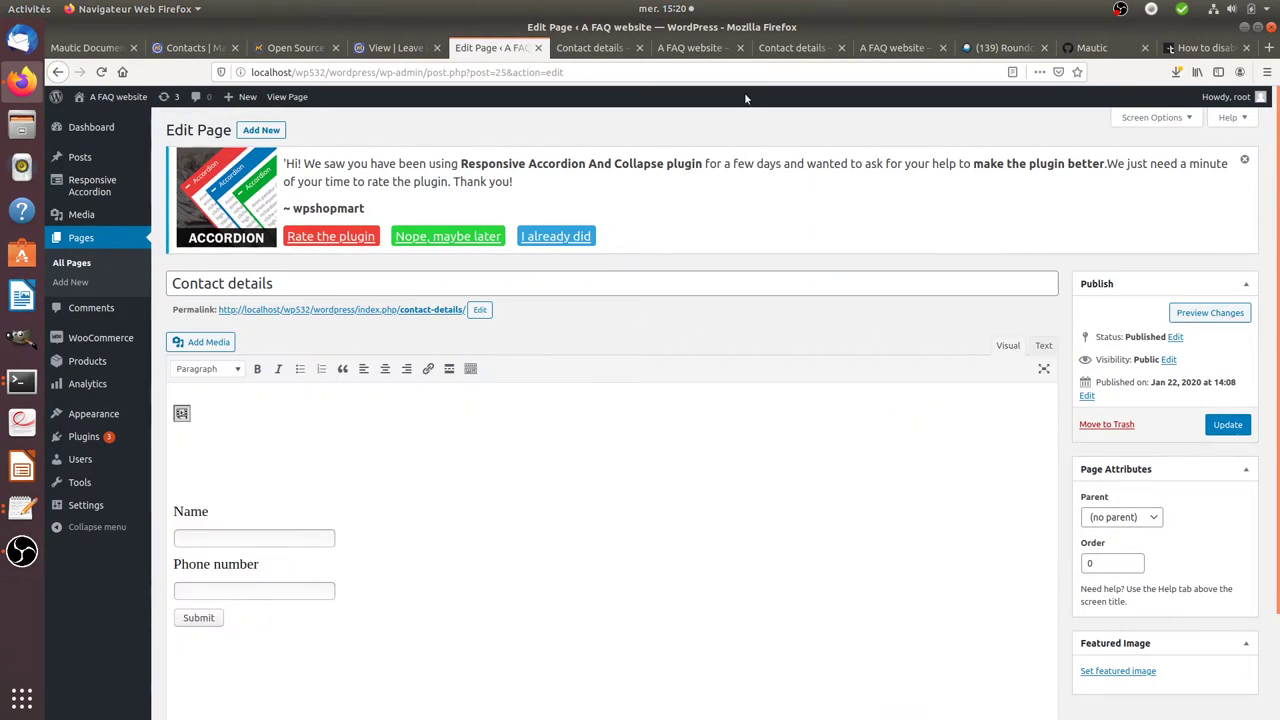
pyautogui.click(398, 48)
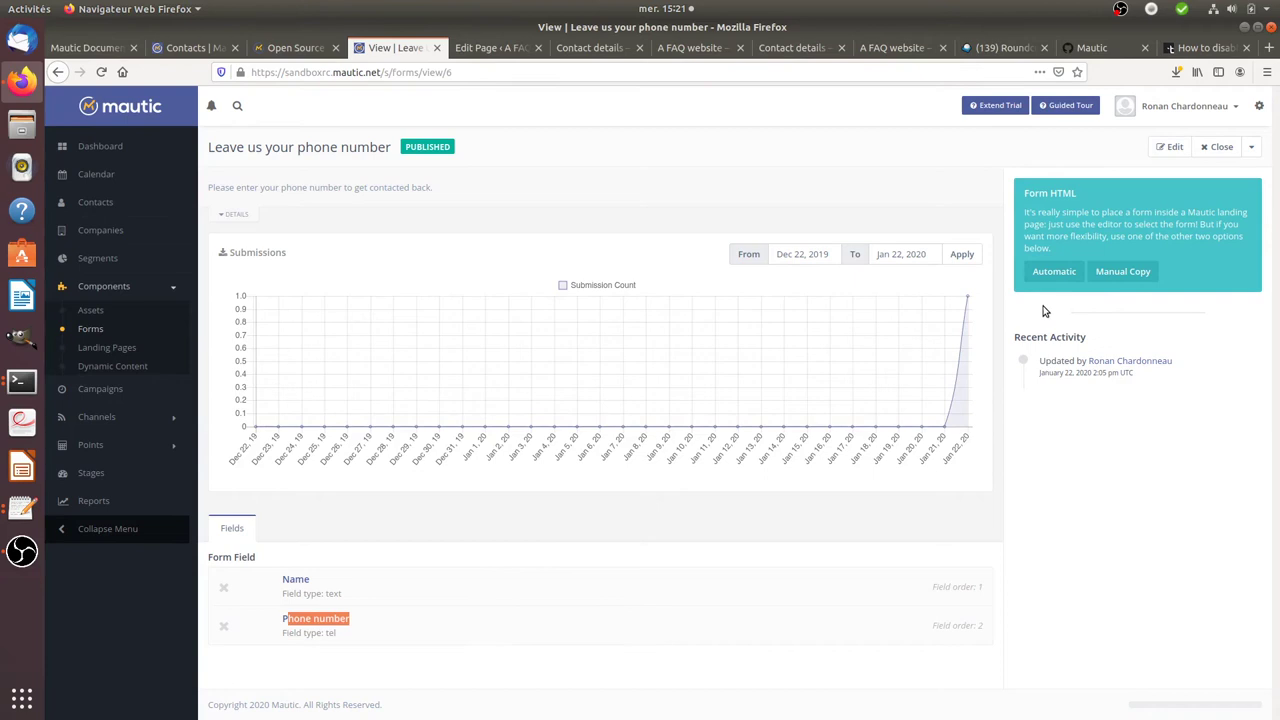
# - Add an Email field to the form and move it between Name and Phone number
pyautogui.click(1168, 147)
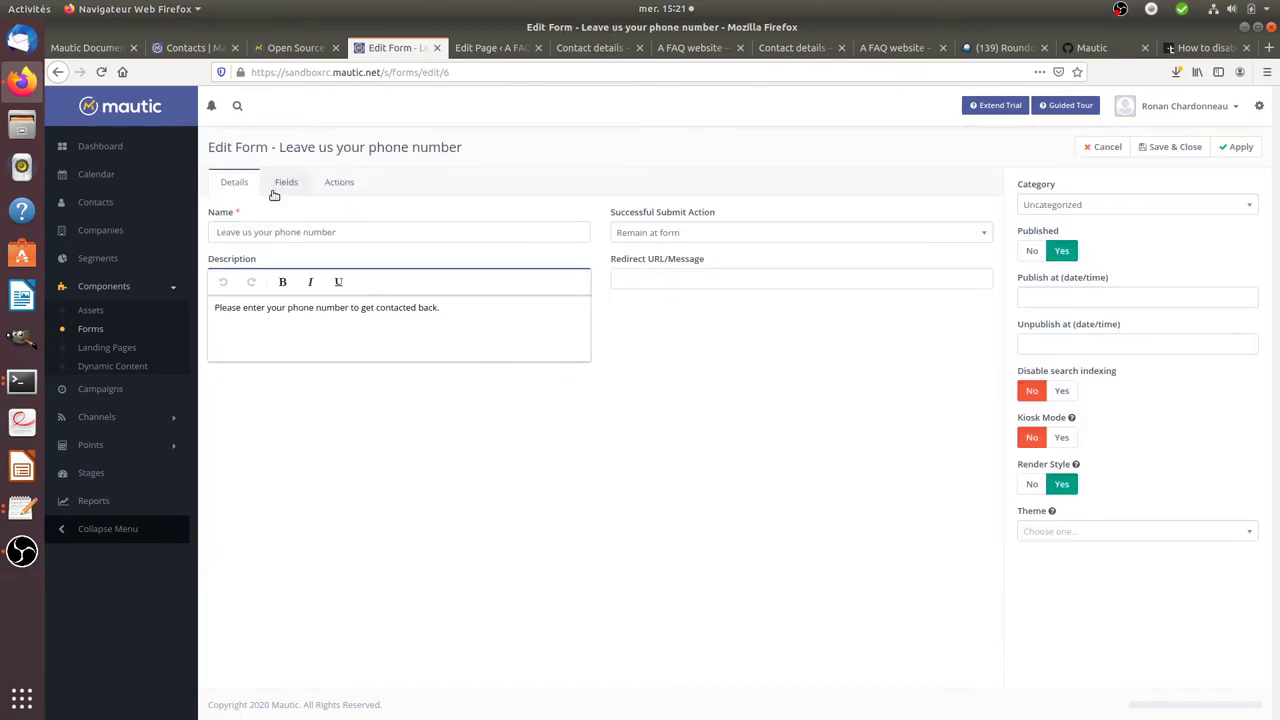
pyautogui.click(286, 183)
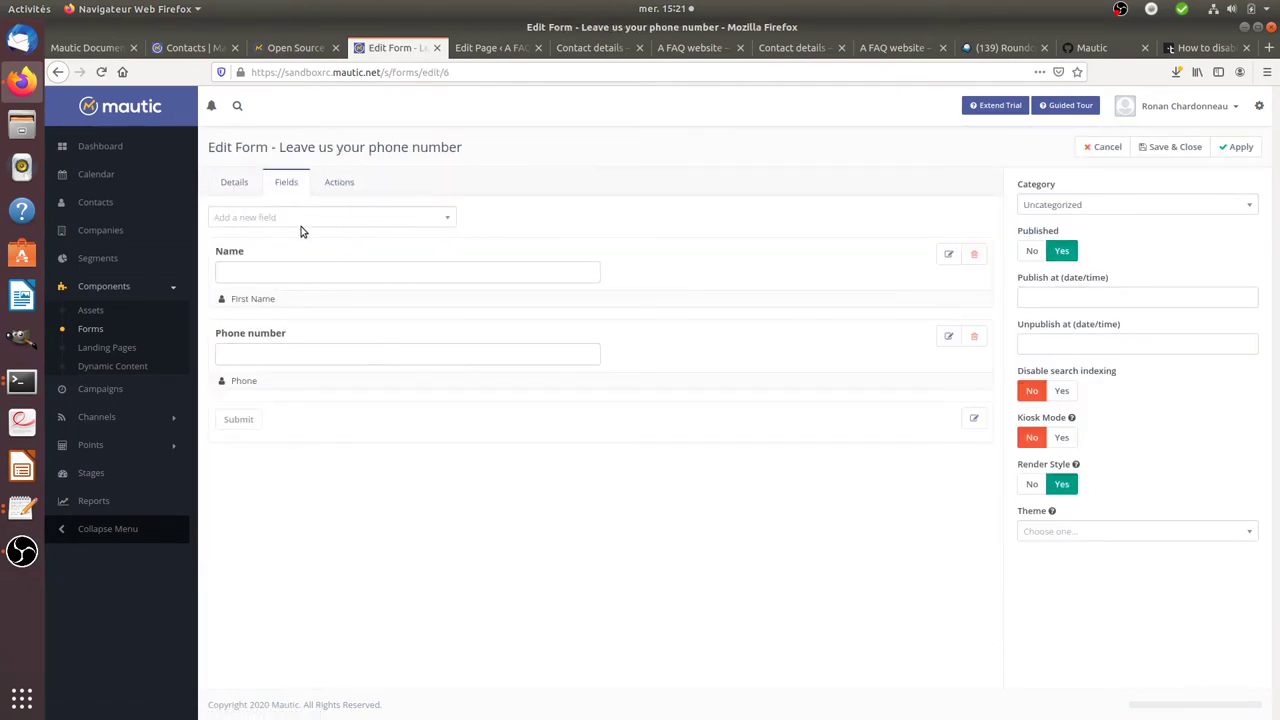
pyautogui.click(308, 218)
pyautogui.write('e')
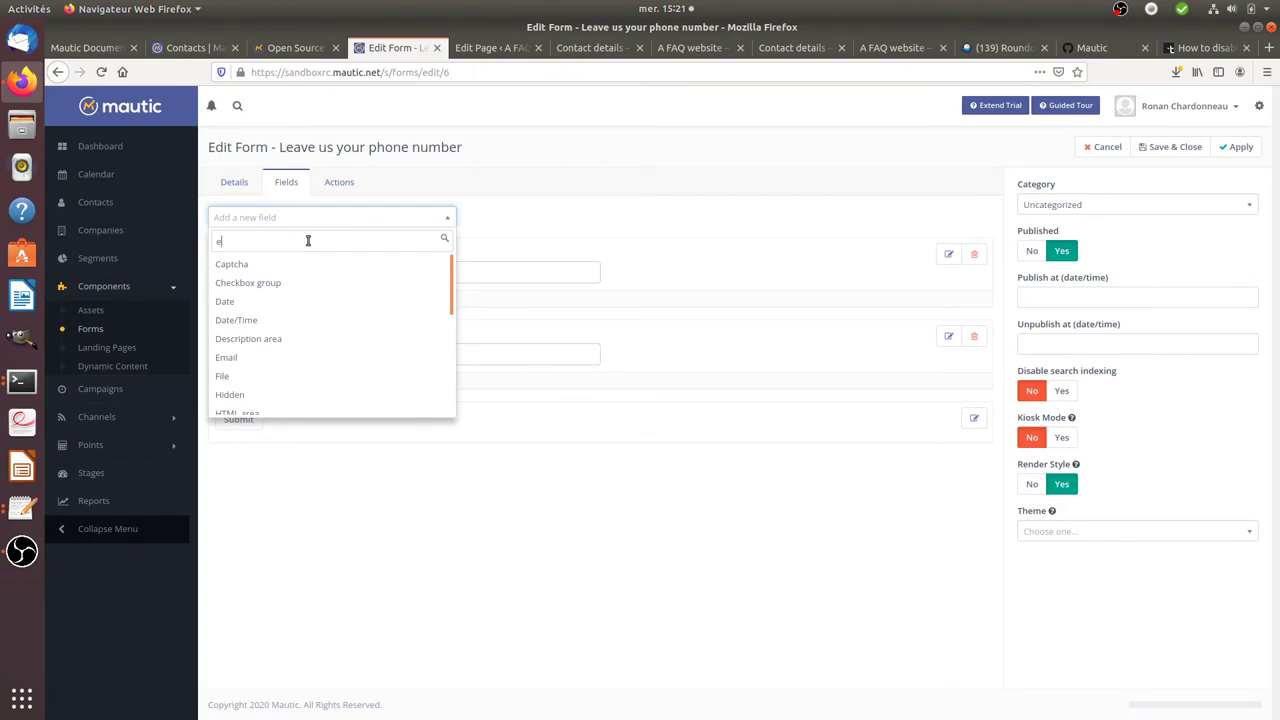
pyautogui.write('mai')
pyautogui.click(301, 265)
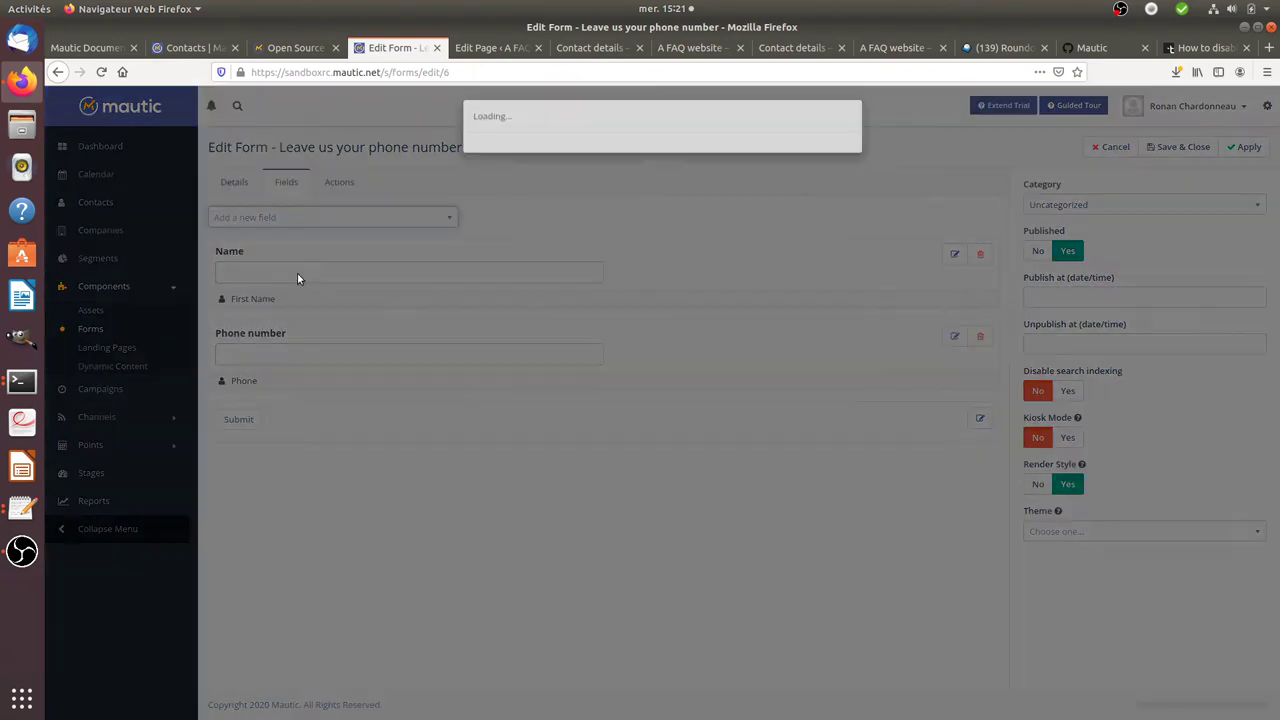
pyautogui.click(522, 210)
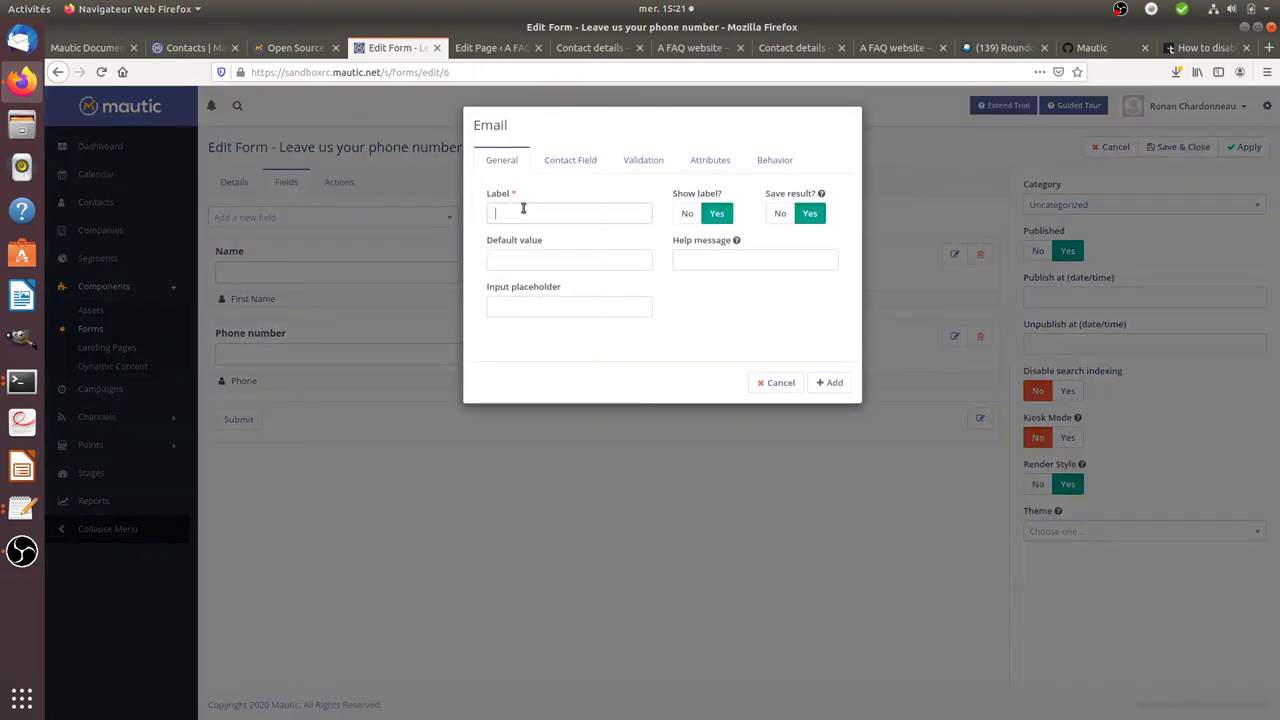
pyautogui.write('Ema')
pyautogui.click(830, 386)
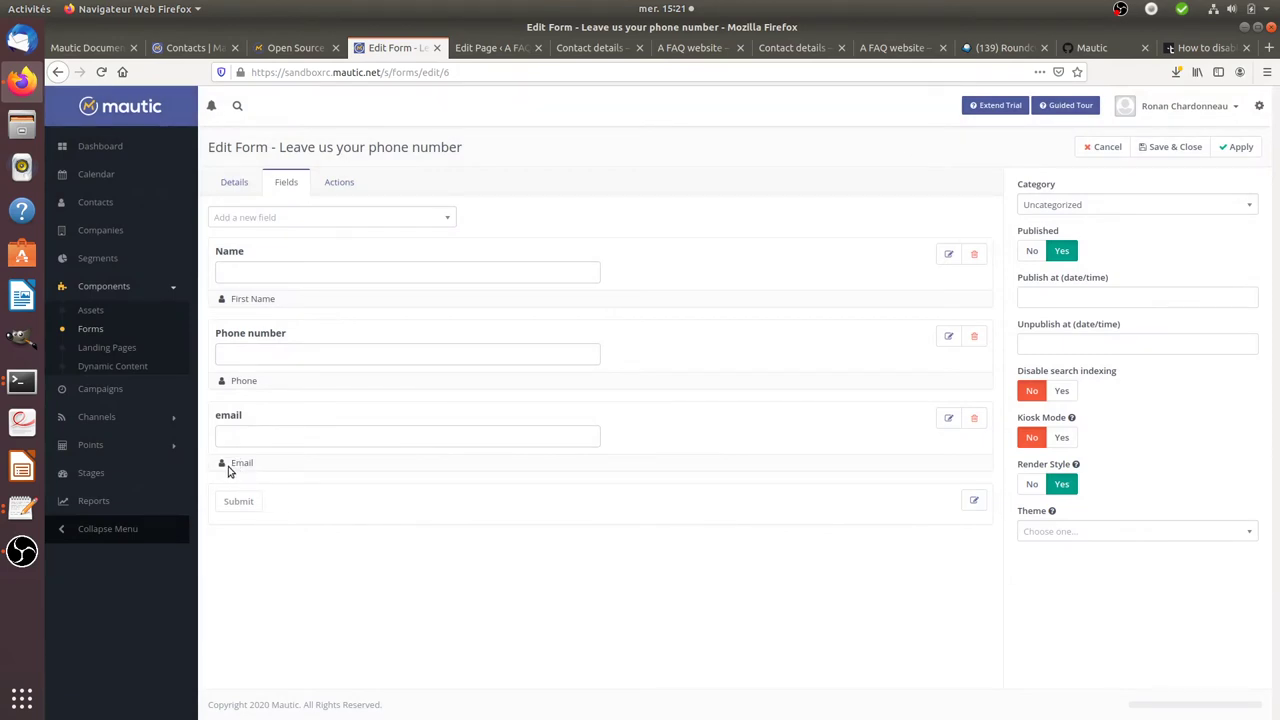
pyautogui.moveTo(226, 473); pyautogui.dragTo(250, 300)
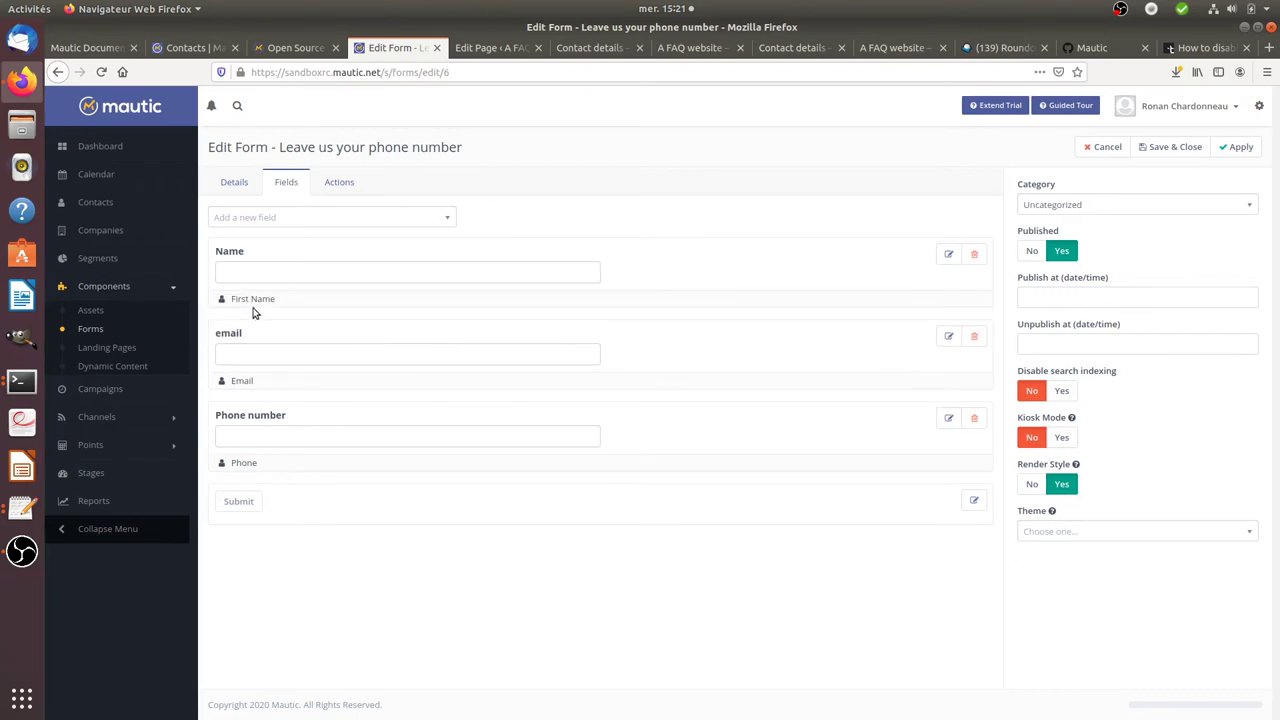
# - Save and close the form, then select its Manual Copy HTML code
pyautogui.click(1172, 147)
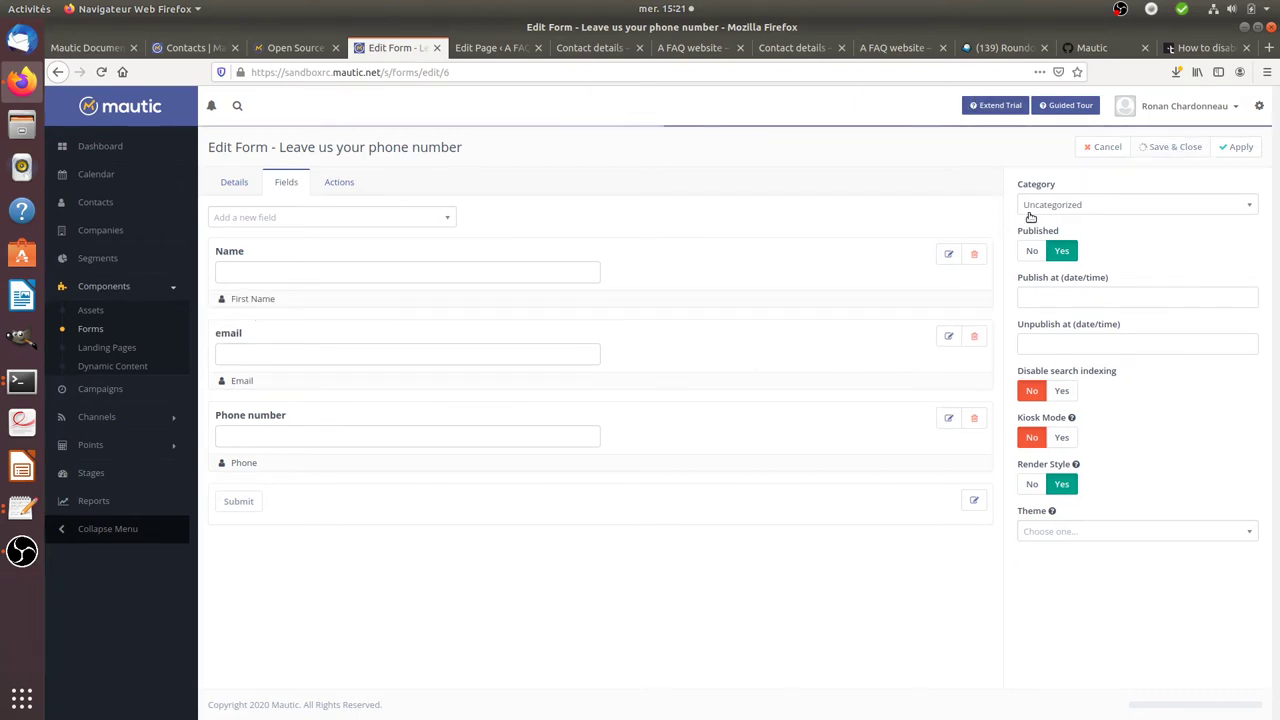
pyautogui.click(1108, 271)
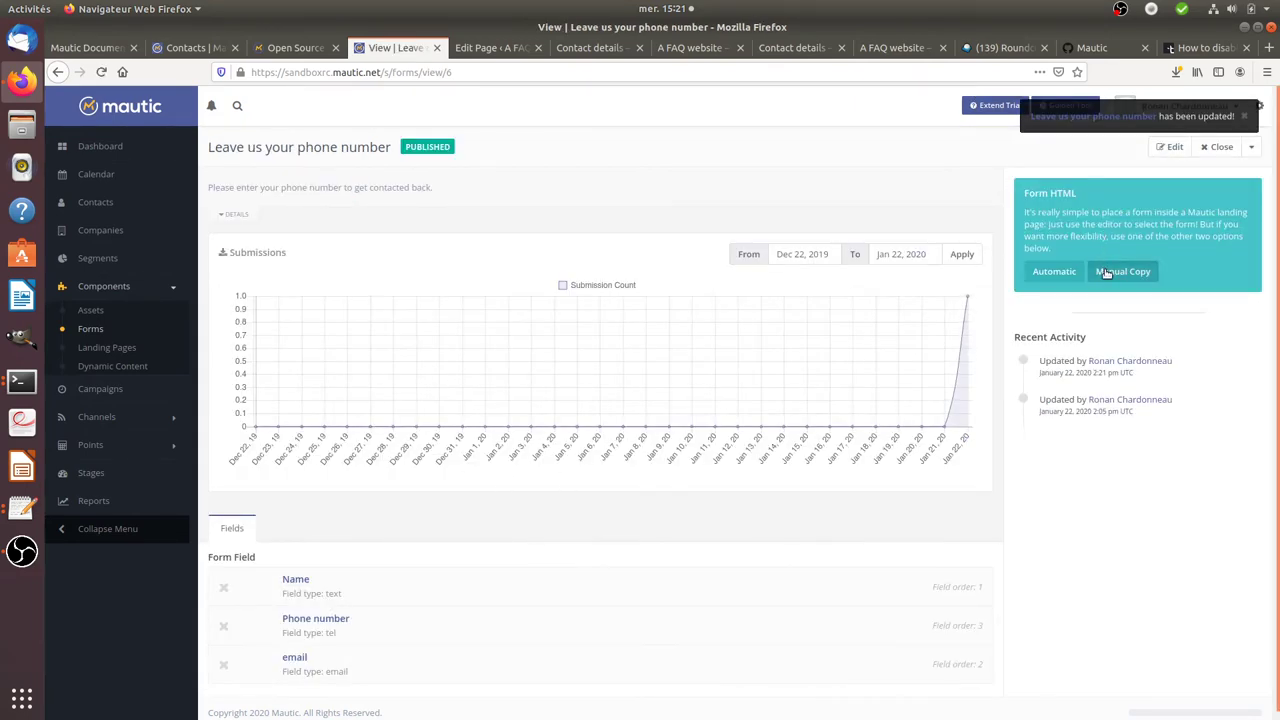
pyautogui.click(592, 441)
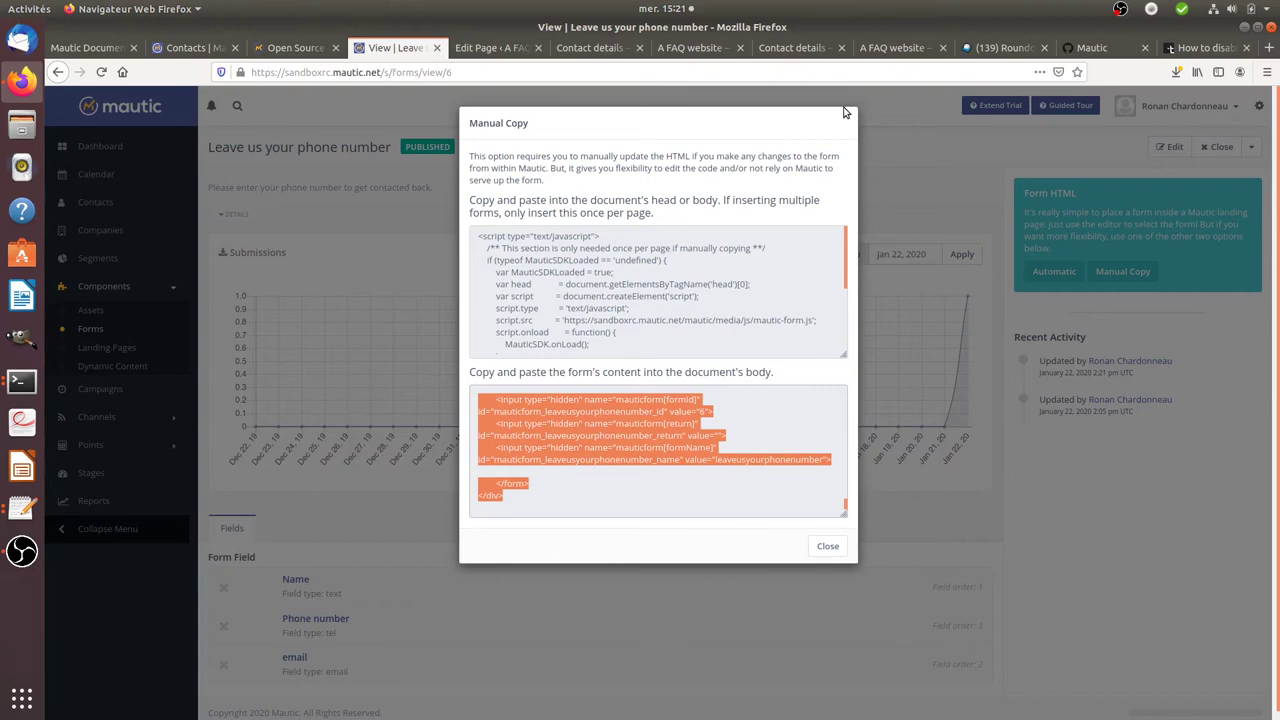
# - Open WordPress's Contact details page in the page editor
pyautogui.click(800, 47)
pyautogui.click(663, 48)
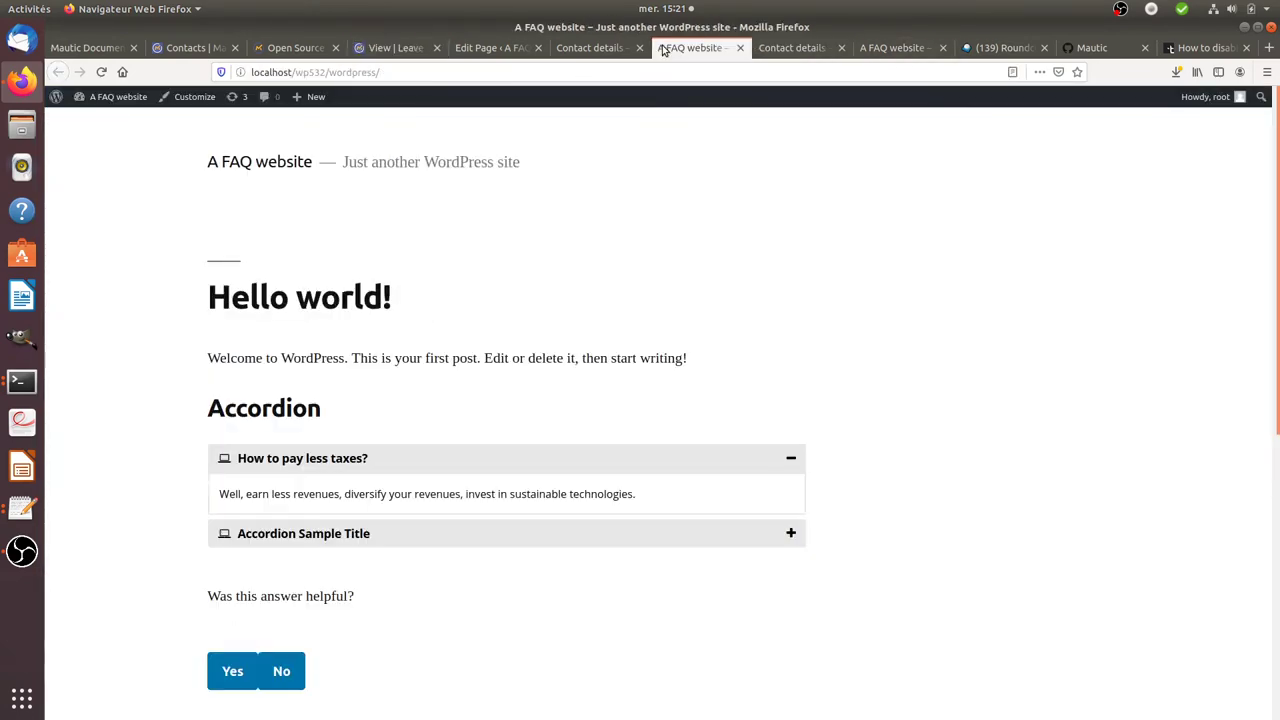
pyautogui.click(607, 48)
pyautogui.click(365, 96)
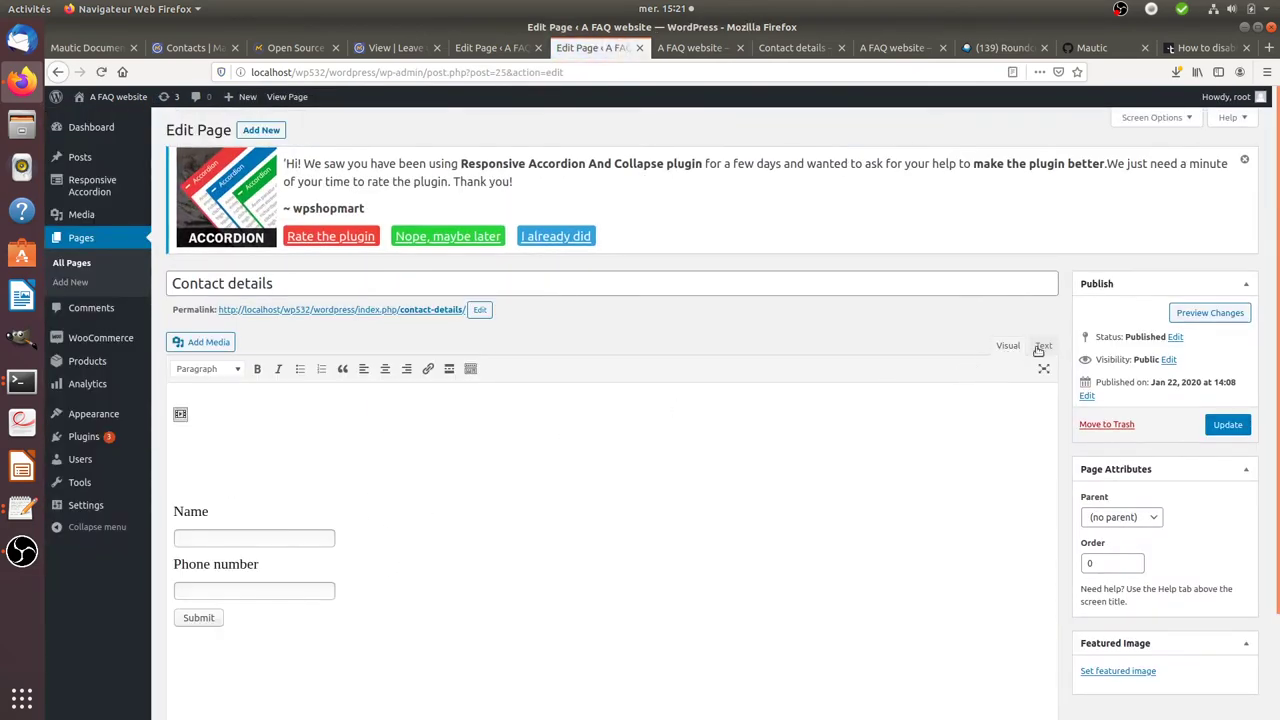
# - Replace the page's code with the updated Mautic form HTML in the Text view and update the page
pyautogui.click(1041, 346)
pyautogui.hotkey('ctrl', 'a')
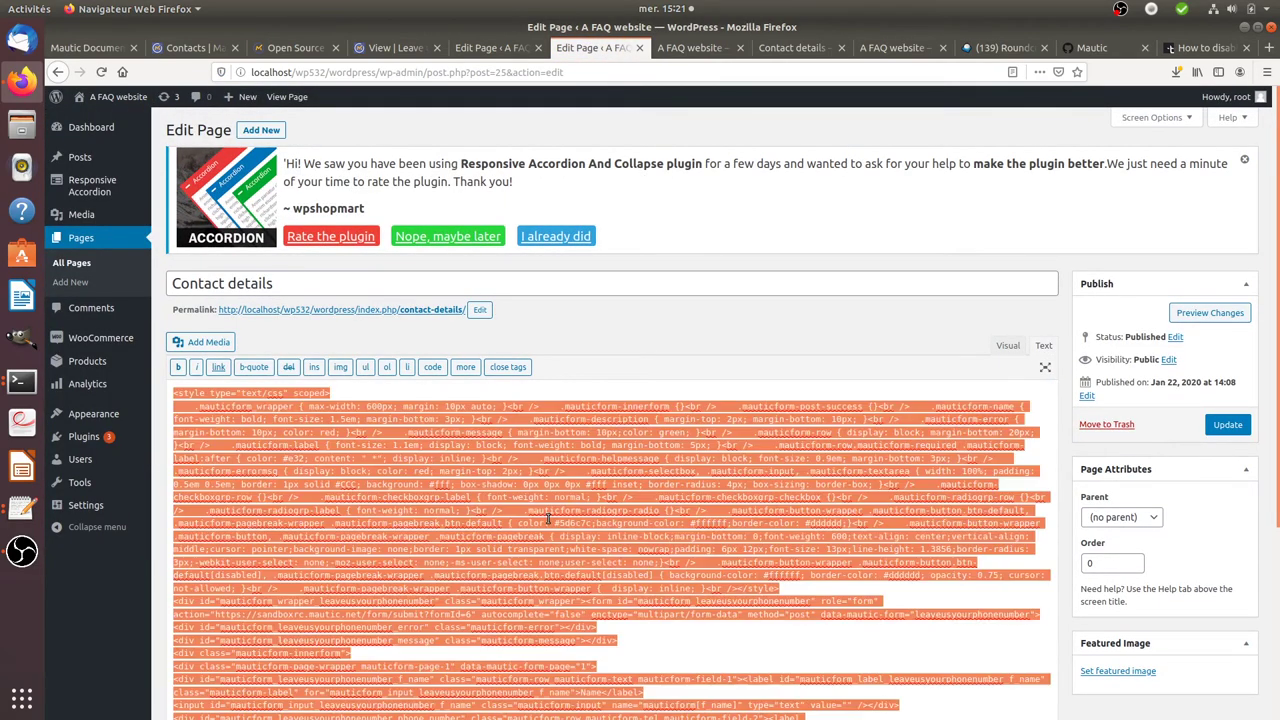
pyautogui.hotkey('ctrl', 'v')
pyautogui.scroll(6, 868, 377)
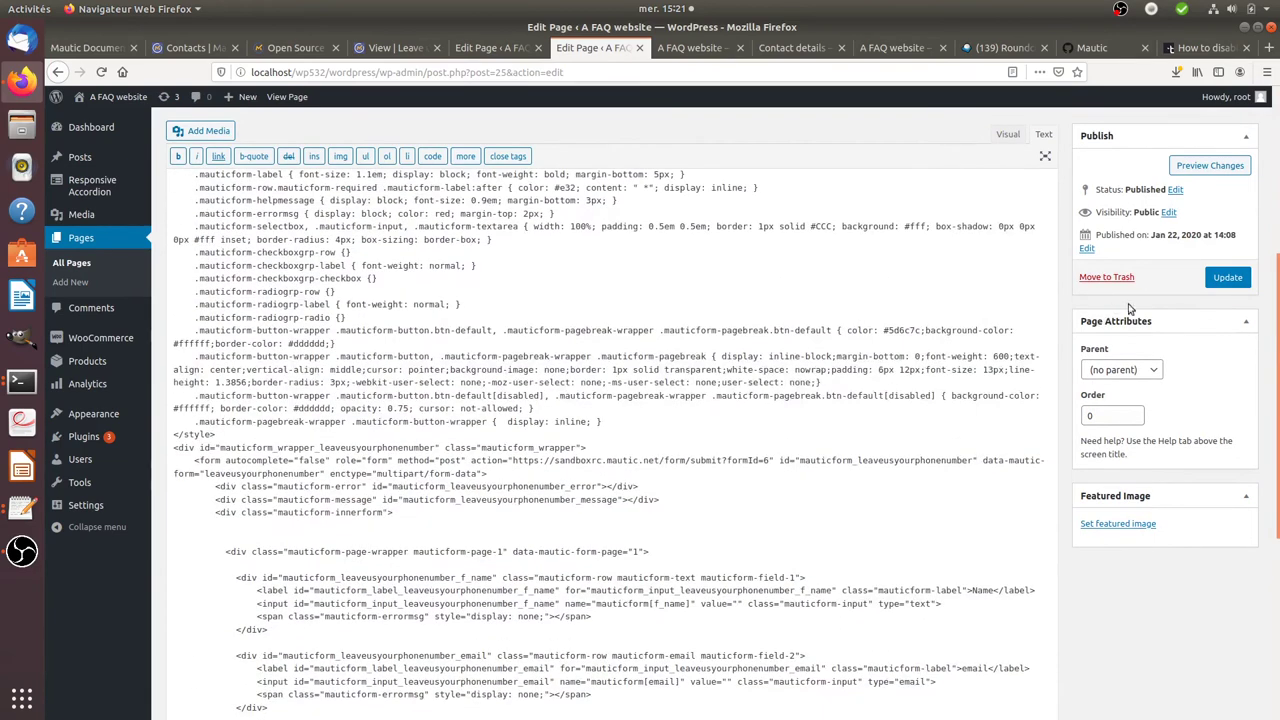
pyautogui.click(1207, 283)
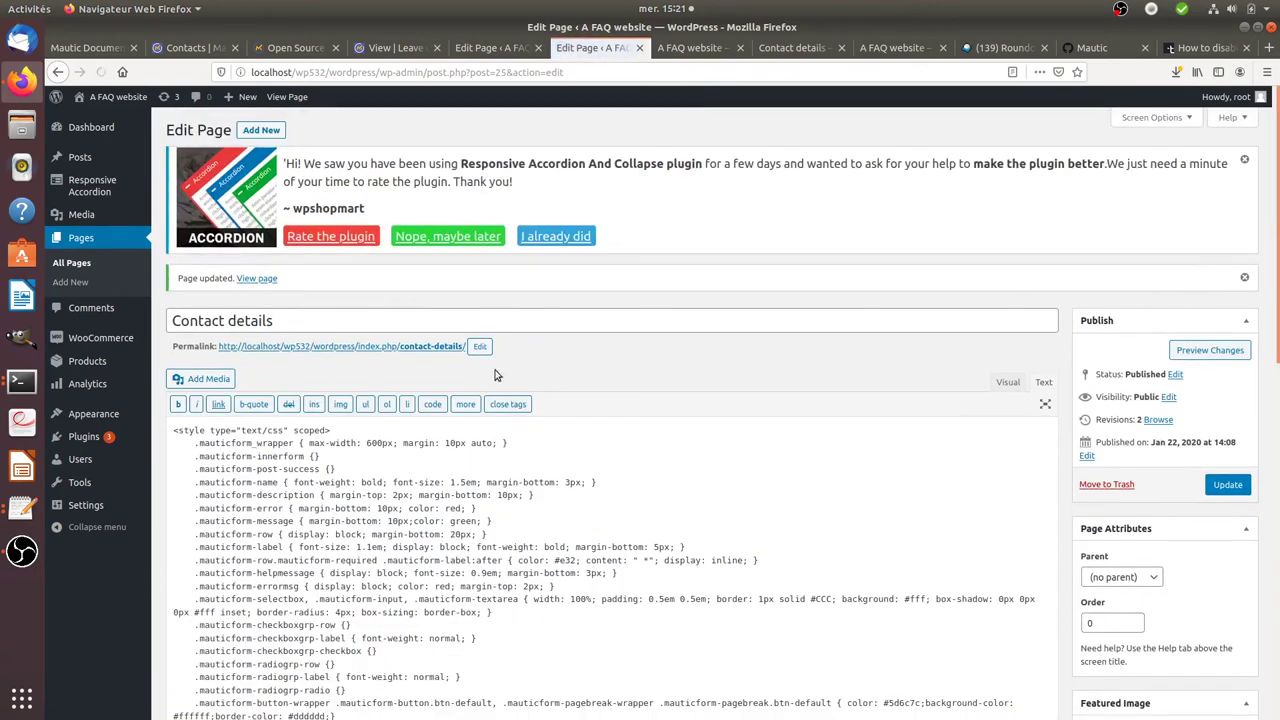
# - On the live Contact details page, enter the contact's full name and e-mail address in the form
pyautogui.click(290, 97)
pyautogui.scroll(-3, 314, 362)
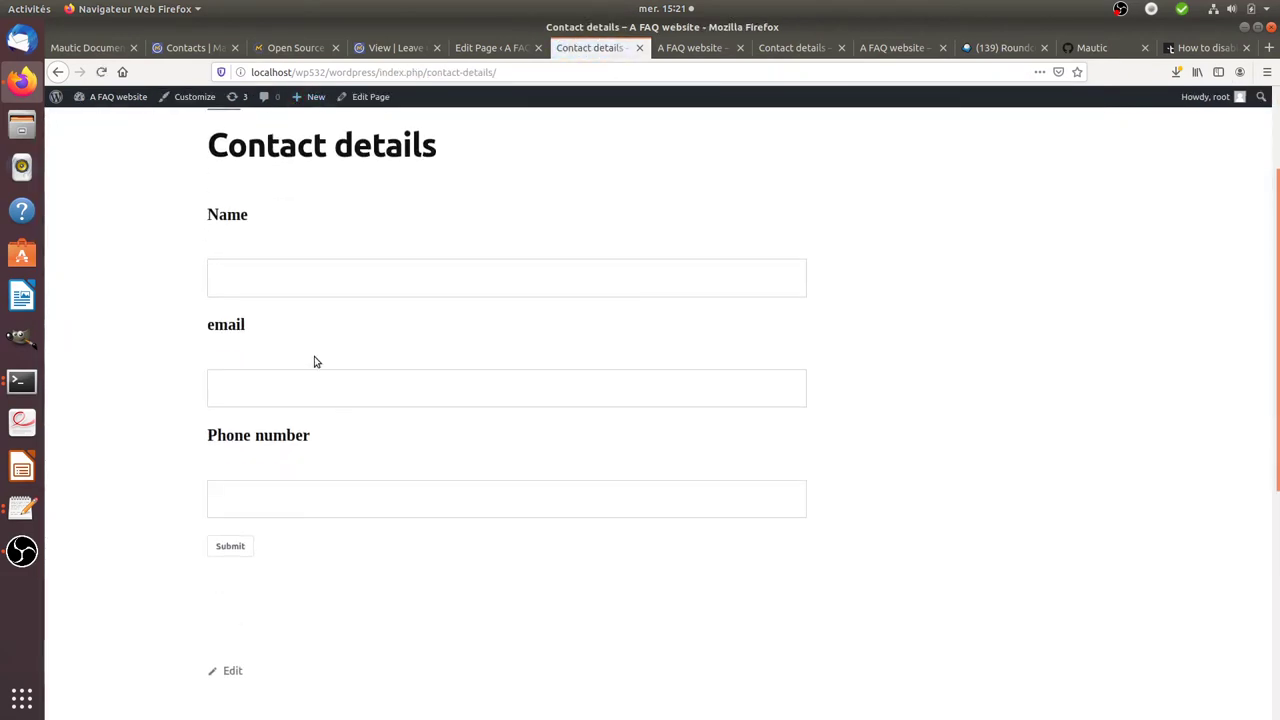
pyautogui.click(347, 276)
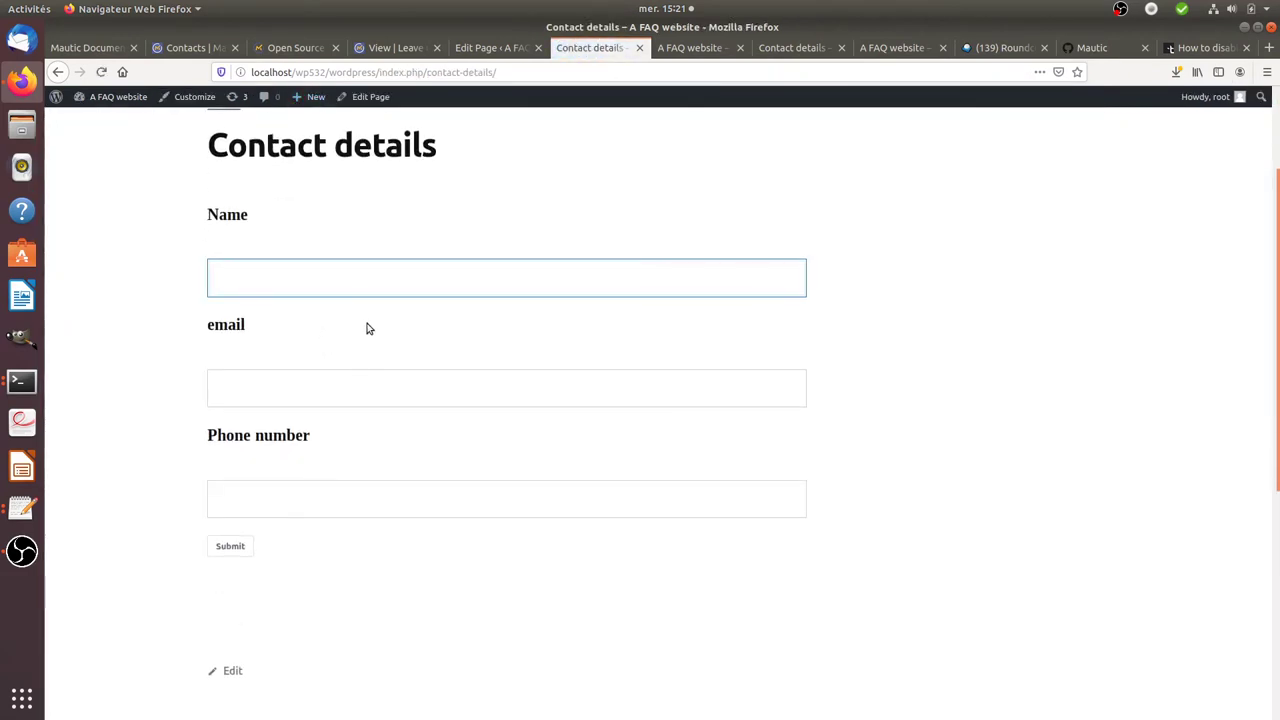
pyautogui.write('Dafy Duck')
pyautogui.press('Tab')
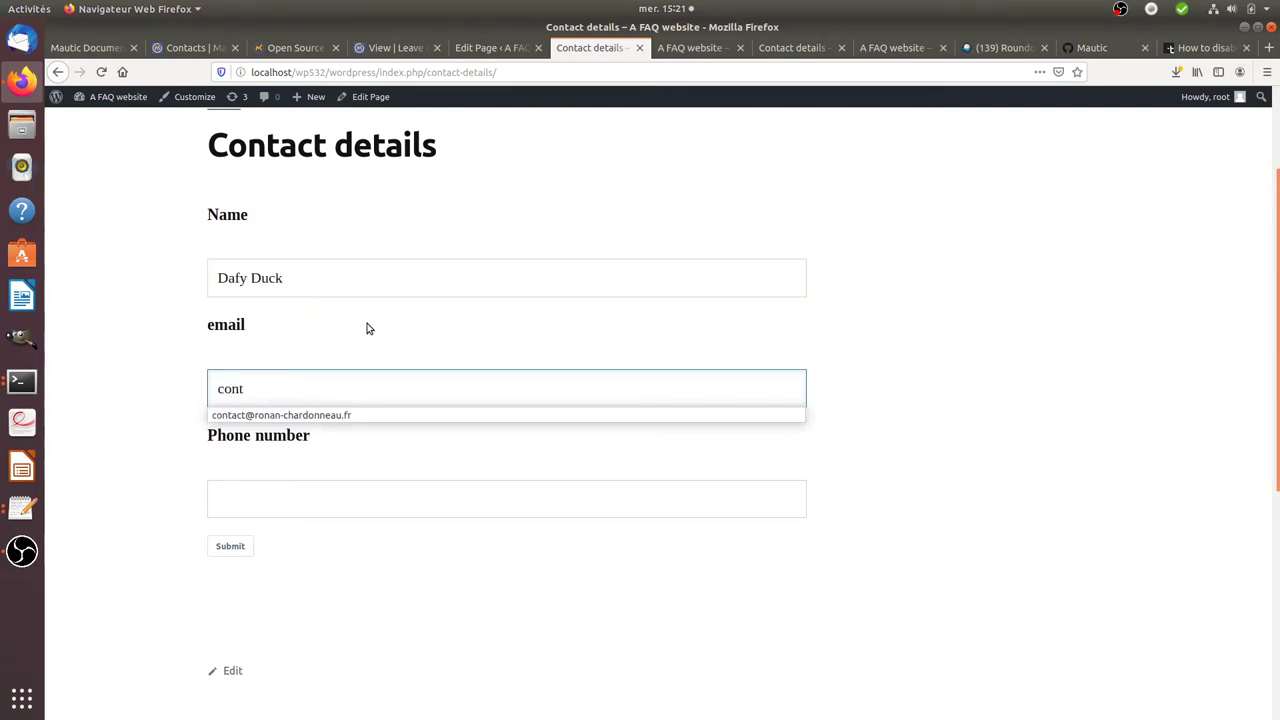
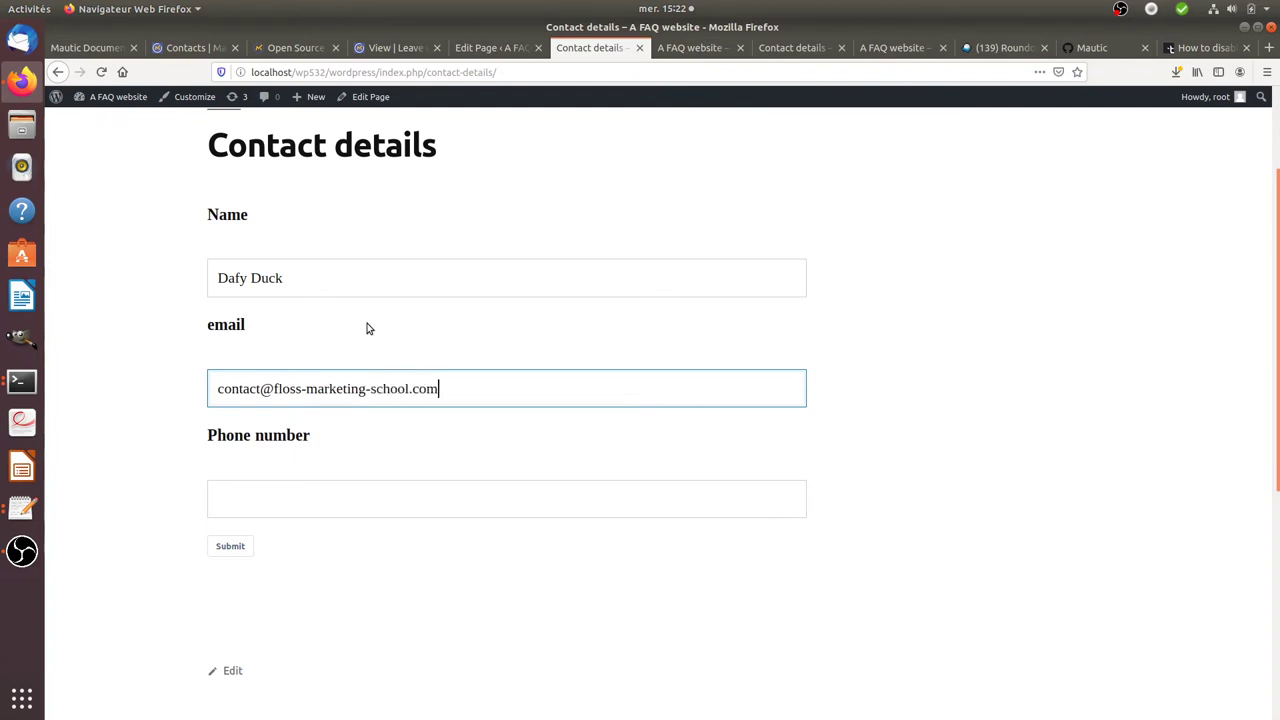
# - Fill in a phone number and submit the test entry
pyautogui.click(340, 511)
pyautogui.write('0000')
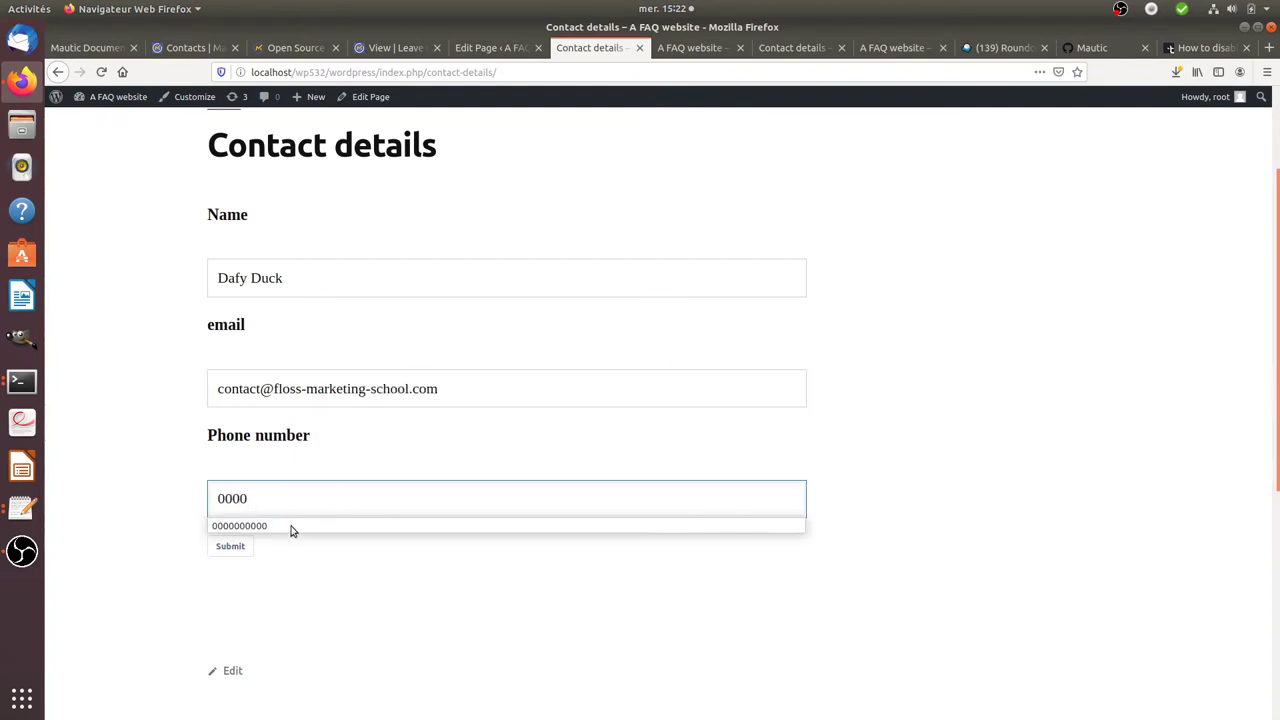
pyautogui.click(288, 527)
pyautogui.click(230, 546)
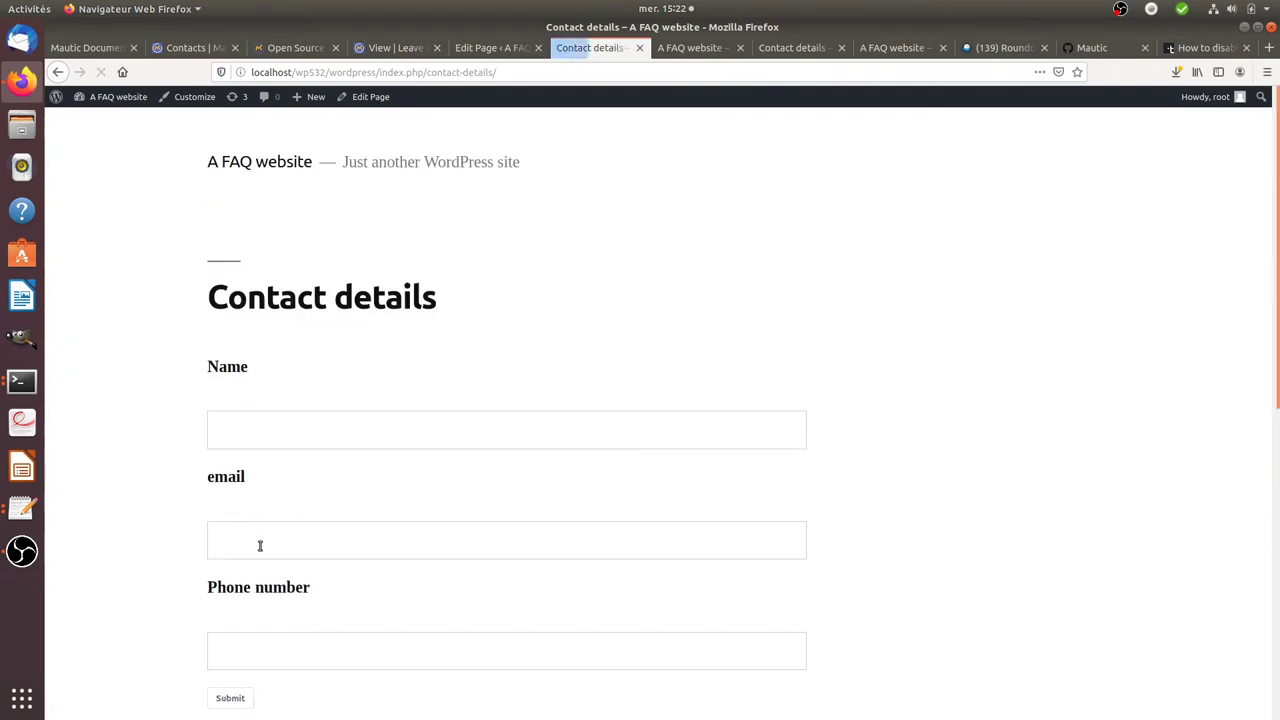
pyautogui.scroll(-3, 517, 517)
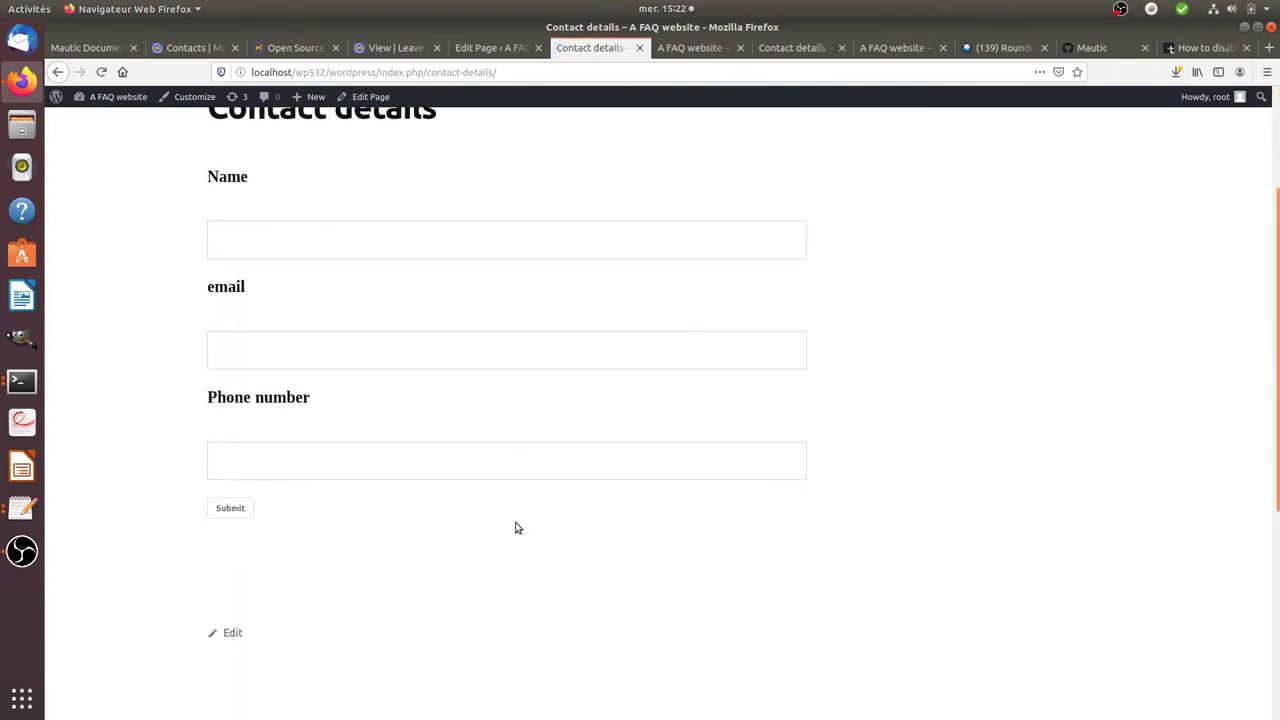
pyautogui.scroll(3, 520, 524)
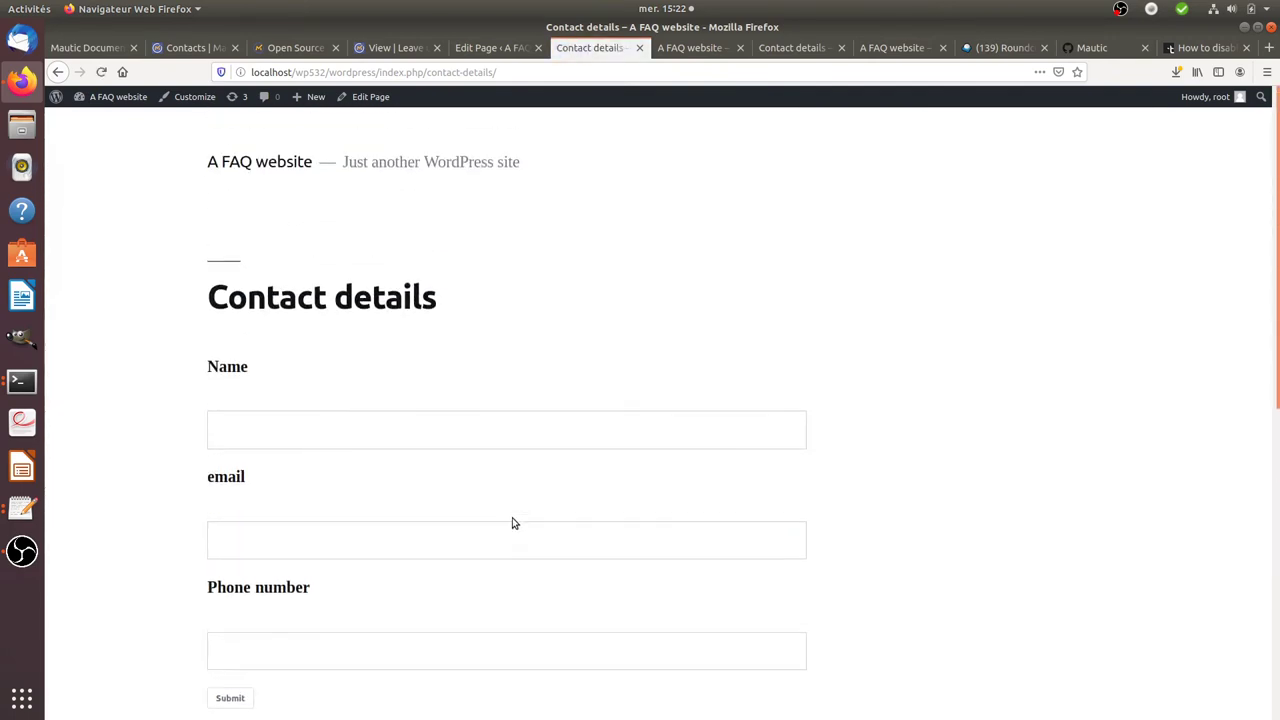
pyautogui.click(464, 55)
# - Close the Manual Copy dialog, open Contacts and delete the 'is:anonymous' filter
pyautogui.click(406, 54)
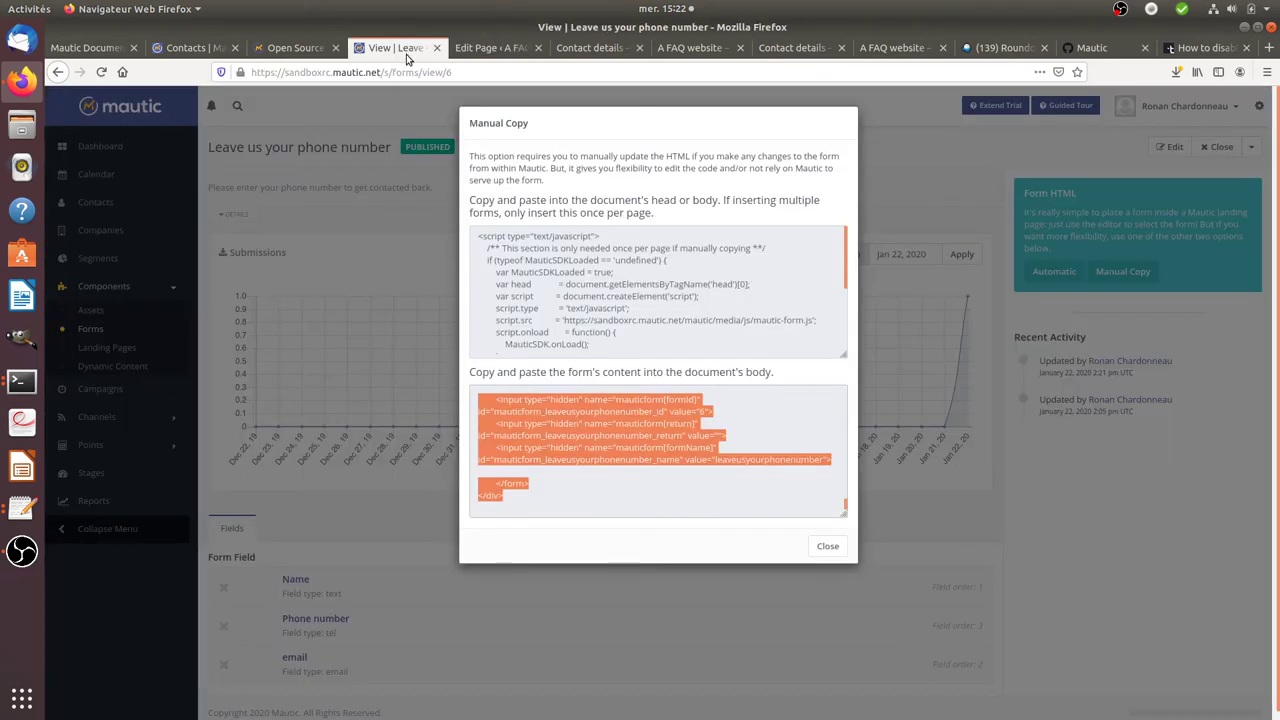
pyautogui.click(878, 137)
pyautogui.click(147, 209)
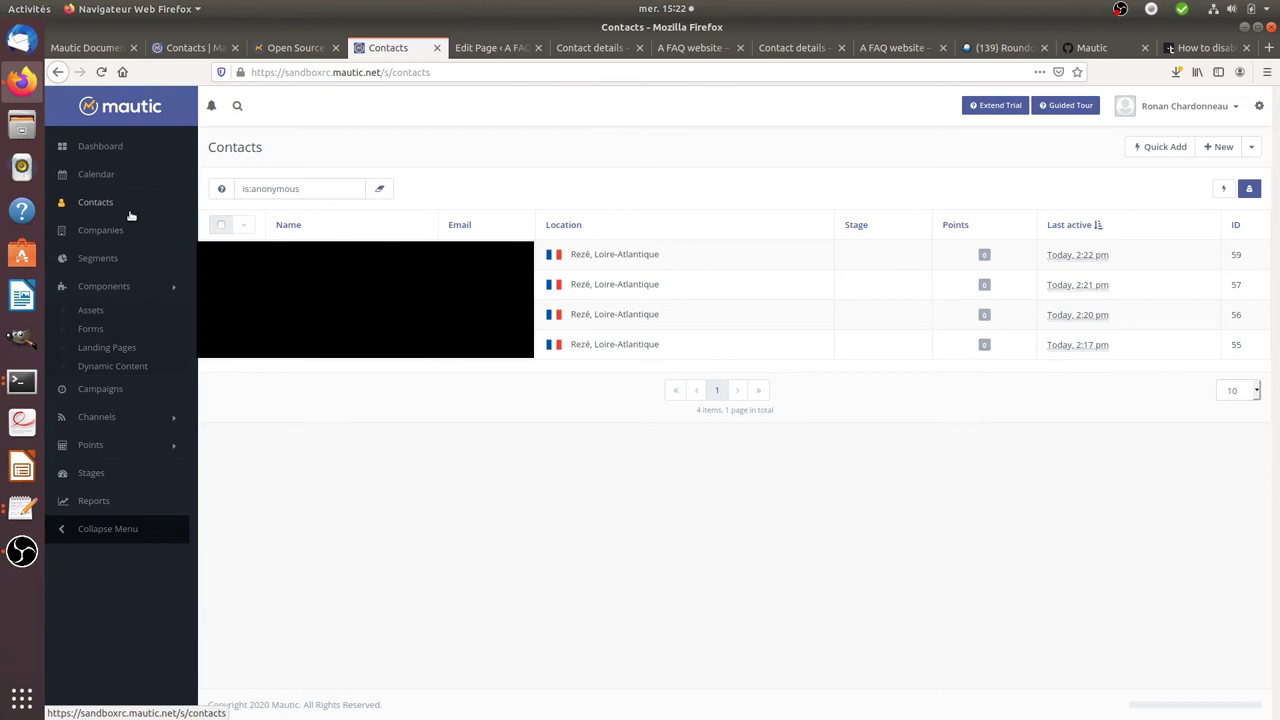
pyautogui.tripleClick(331, 189)
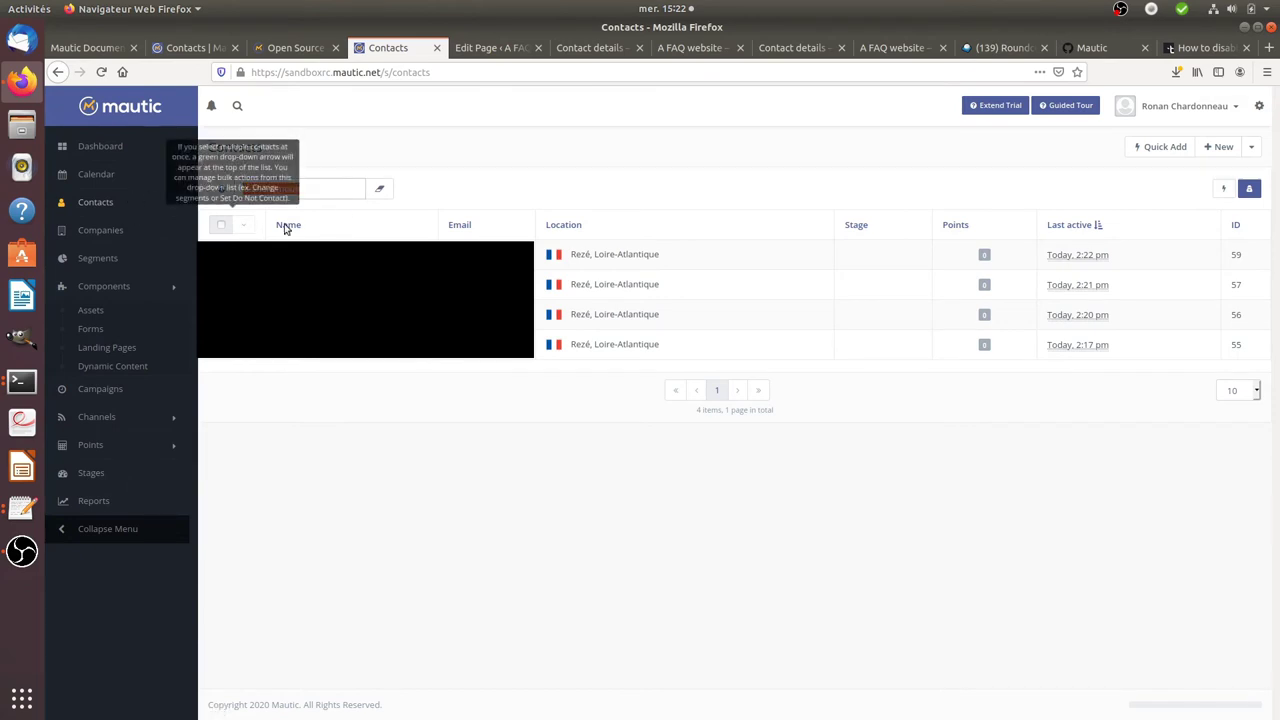
pyautogui.press('BackSpace')
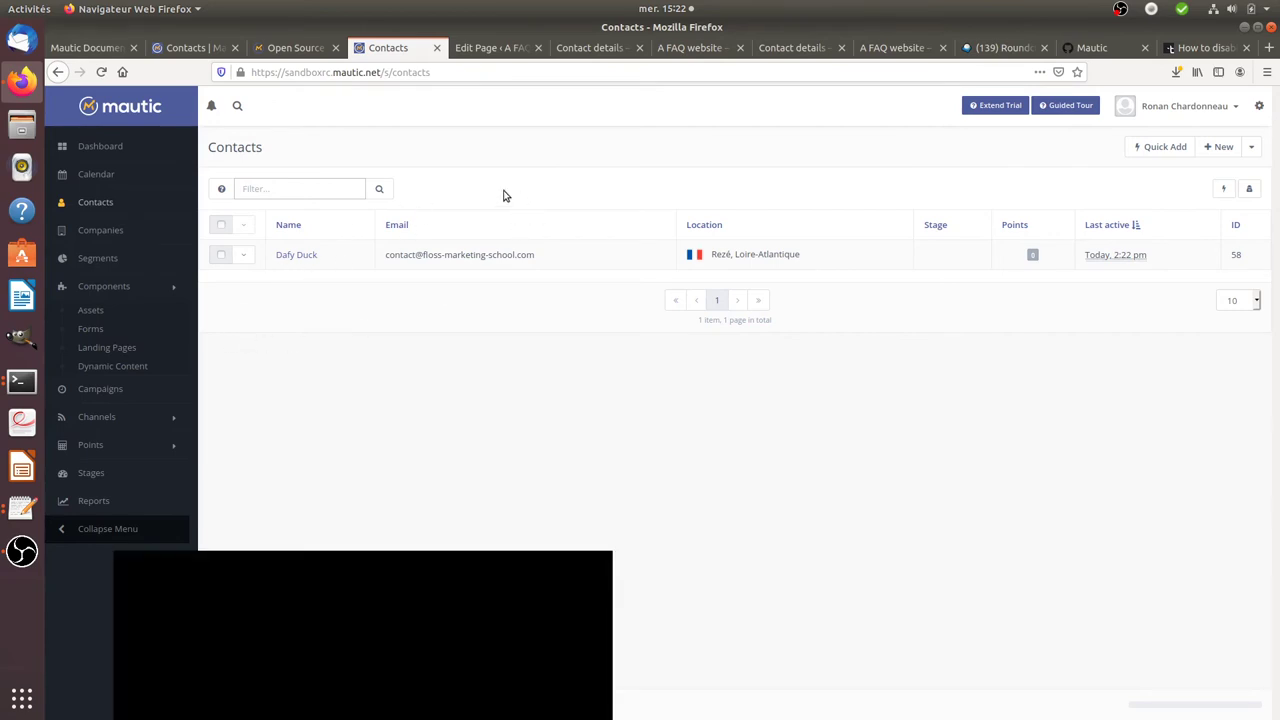
# - Open the new contact 58's record, scroll through its history, then open and cancel the edit form
pyautogui.click(299, 256)
pyautogui.scroll(-1, 699, 390)
pyautogui.scroll(-1, 699, 390)
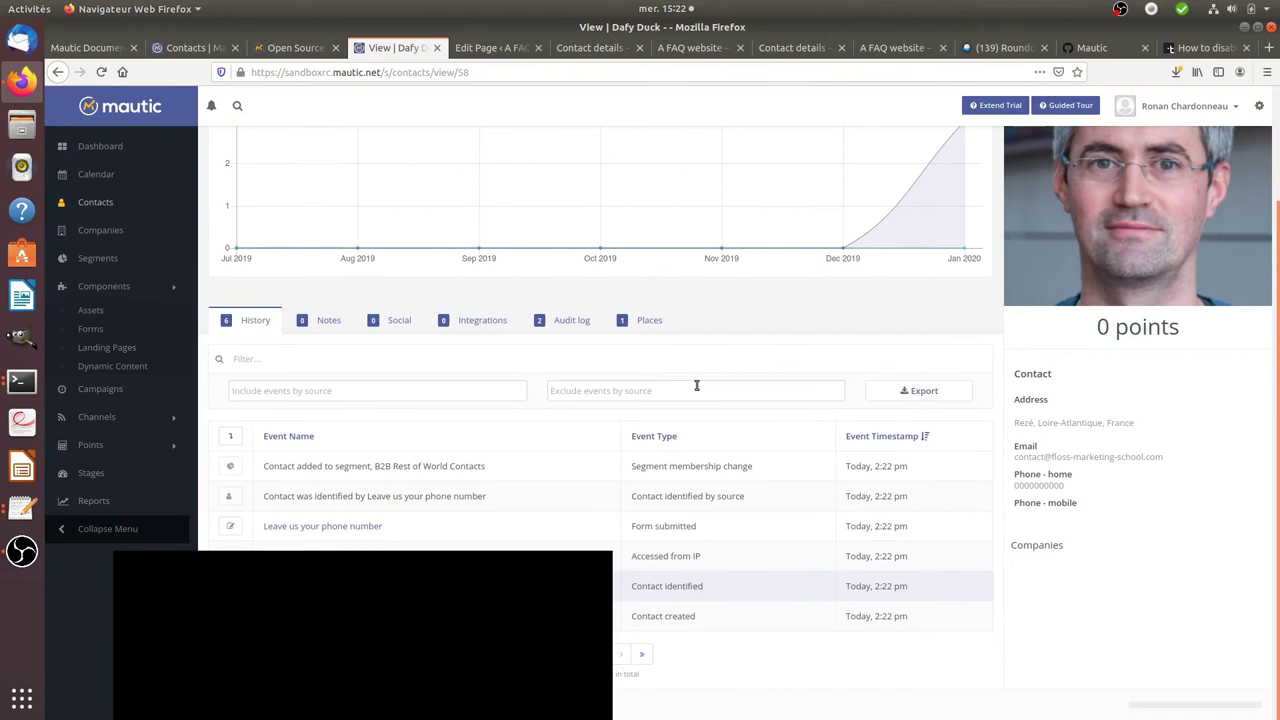
pyautogui.scroll(2, 697, 385)
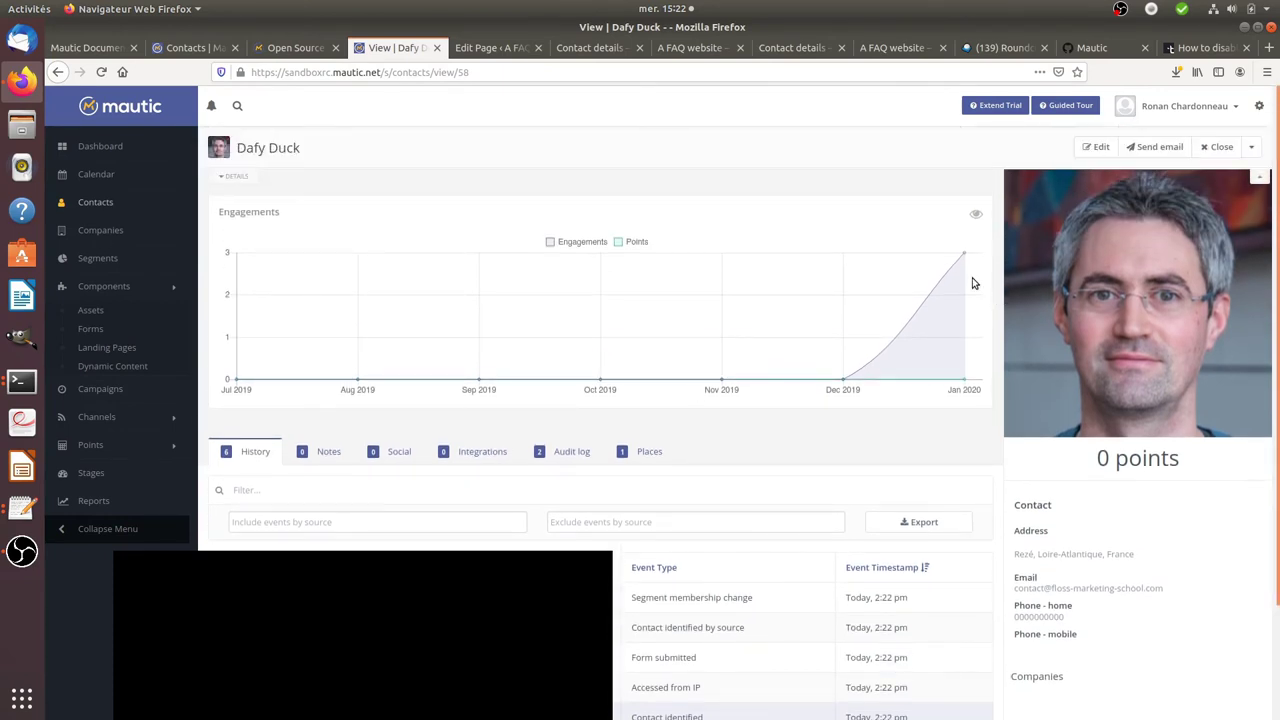
pyautogui.scroll(-3, 820, 460)
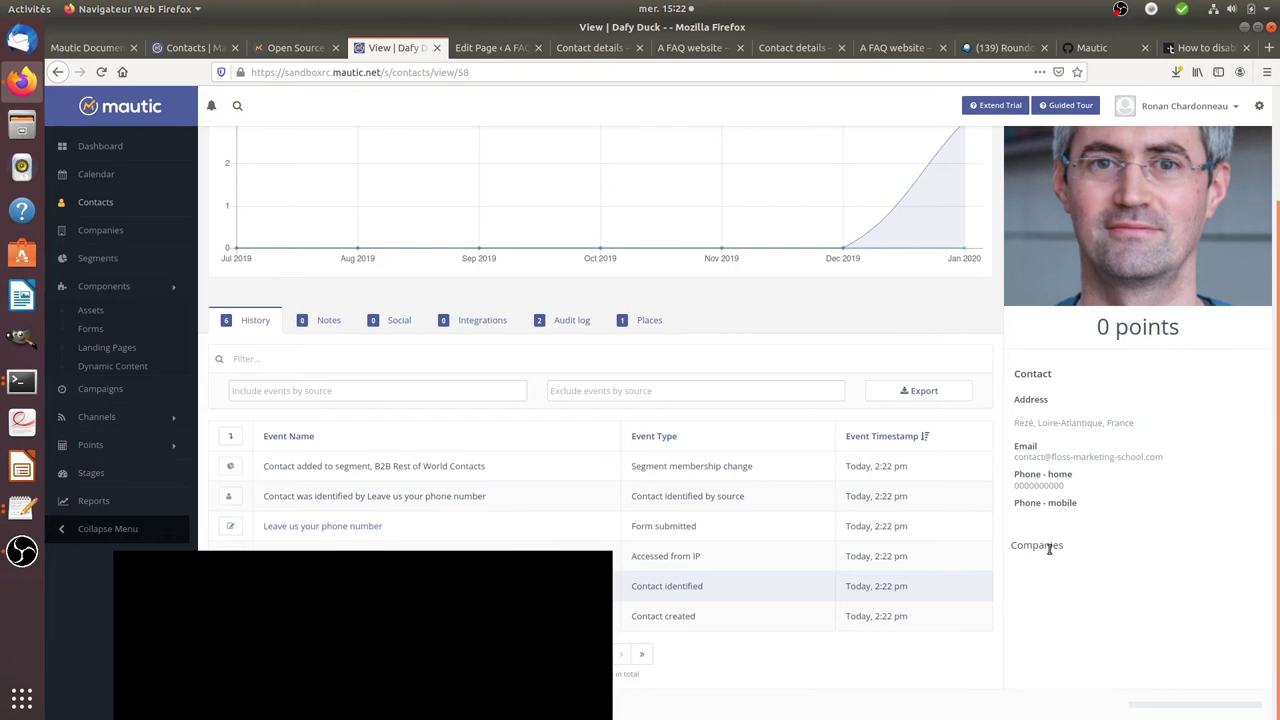
pyautogui.scroll(2, 1050, 550)
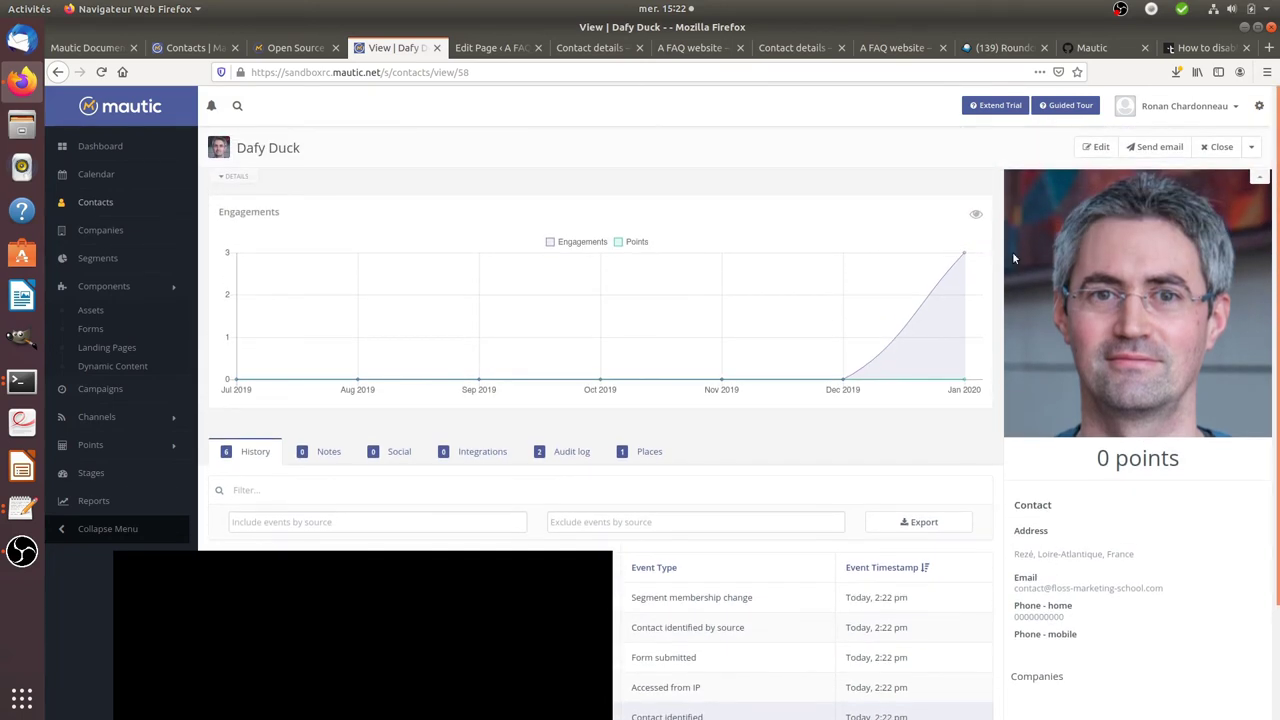
pyautogui.click(1099, 147)
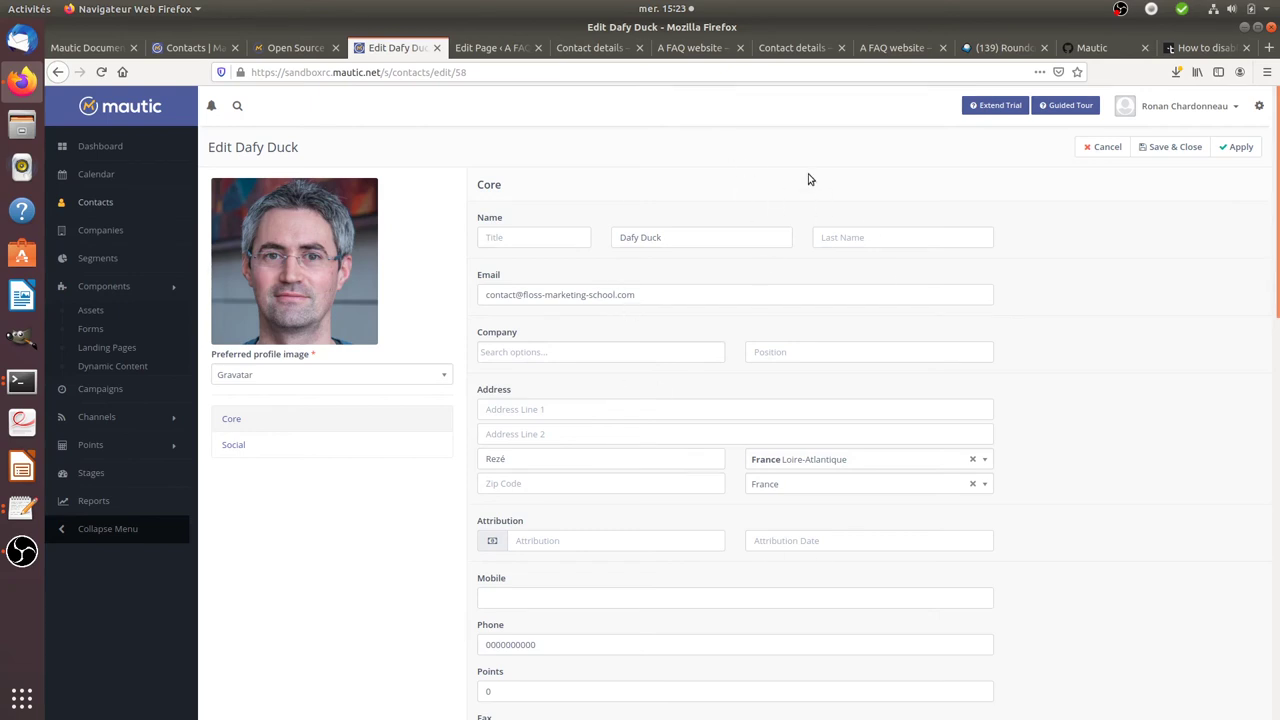
pyautogui.click(1106, 147)
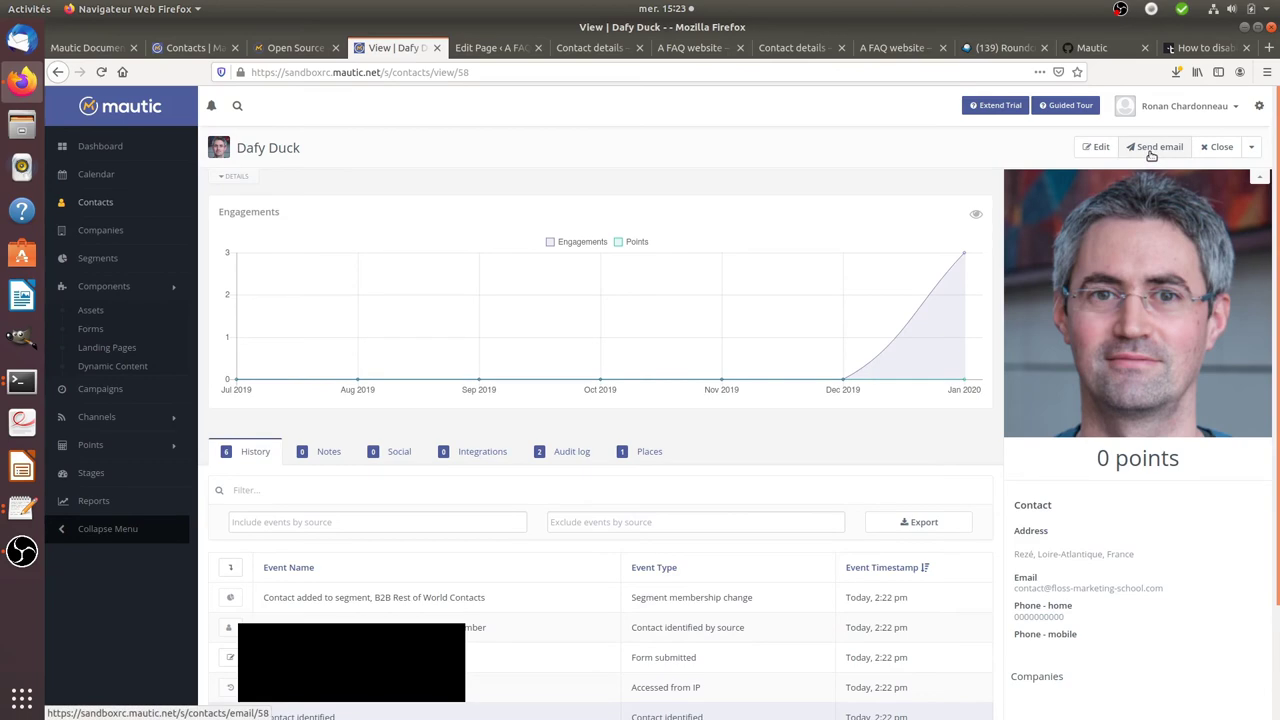
# - Send contact 58 a custom email with subject 'Hey you' asking how they are doing
pyautogui.click(1151, 148)
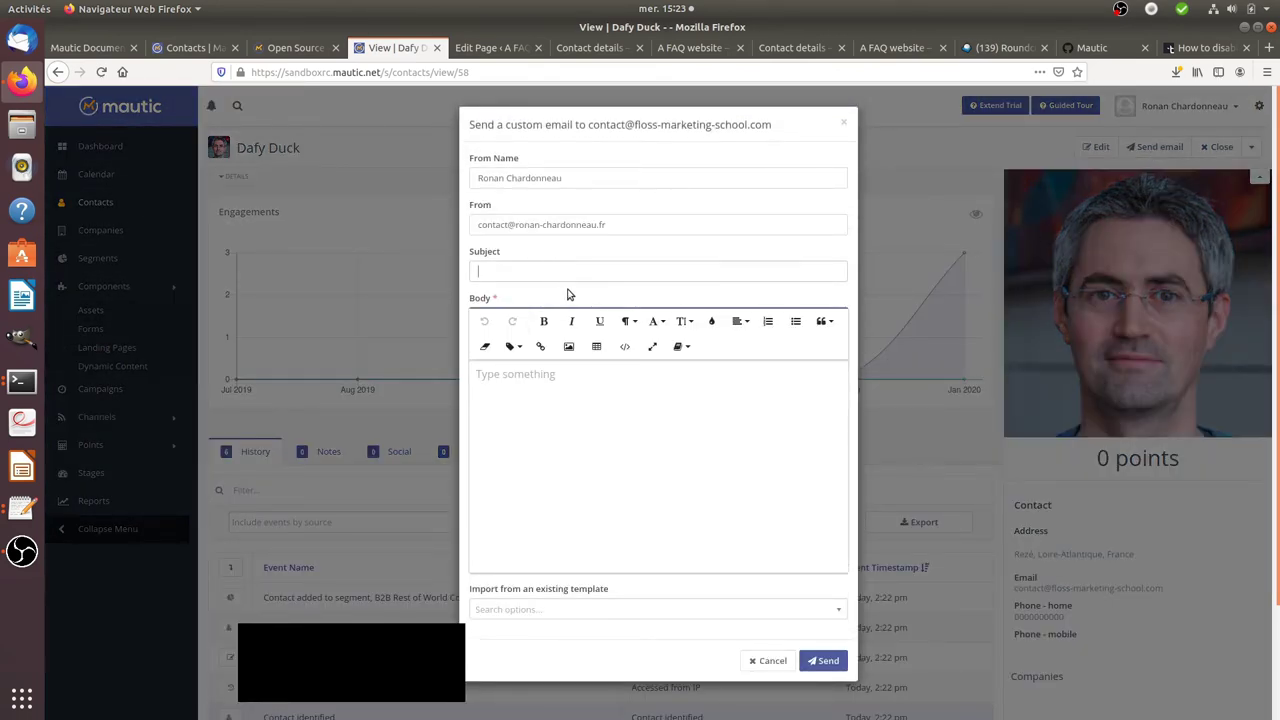
pyautogui.write('Hey you')
pyautogui.write('How are you doin')
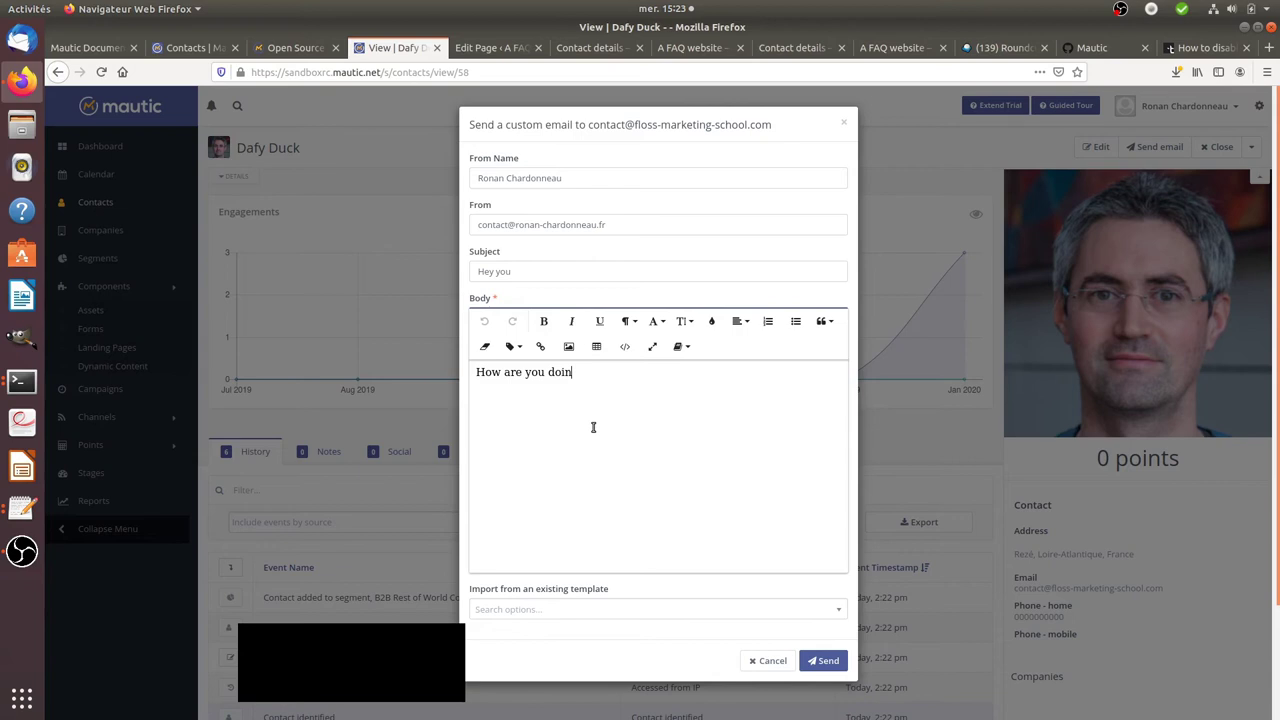
pyautogui.write('R')
pyautogui.click(815, 666)
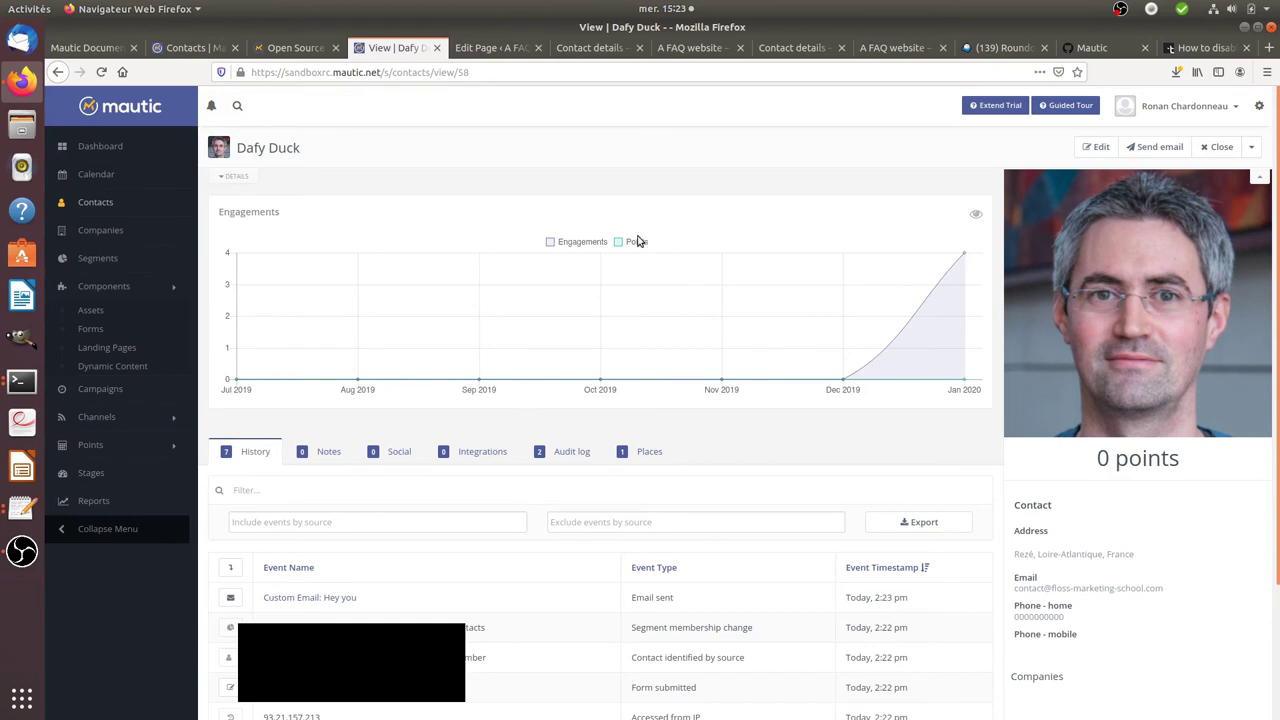
# - Add a note saying you contacted him some days ago and should call back in two days
pyautogui.click(332, 452)
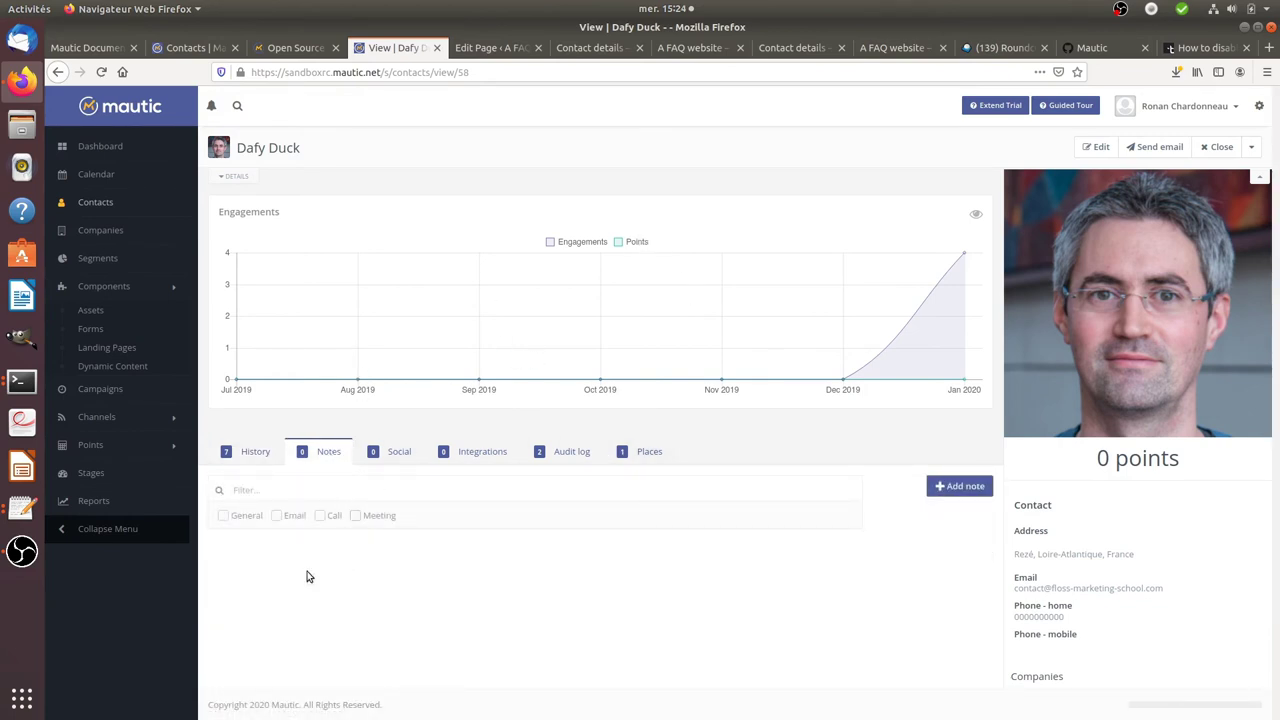
pyautogui.click(253, 522)
pyautogui.click(952, 486)
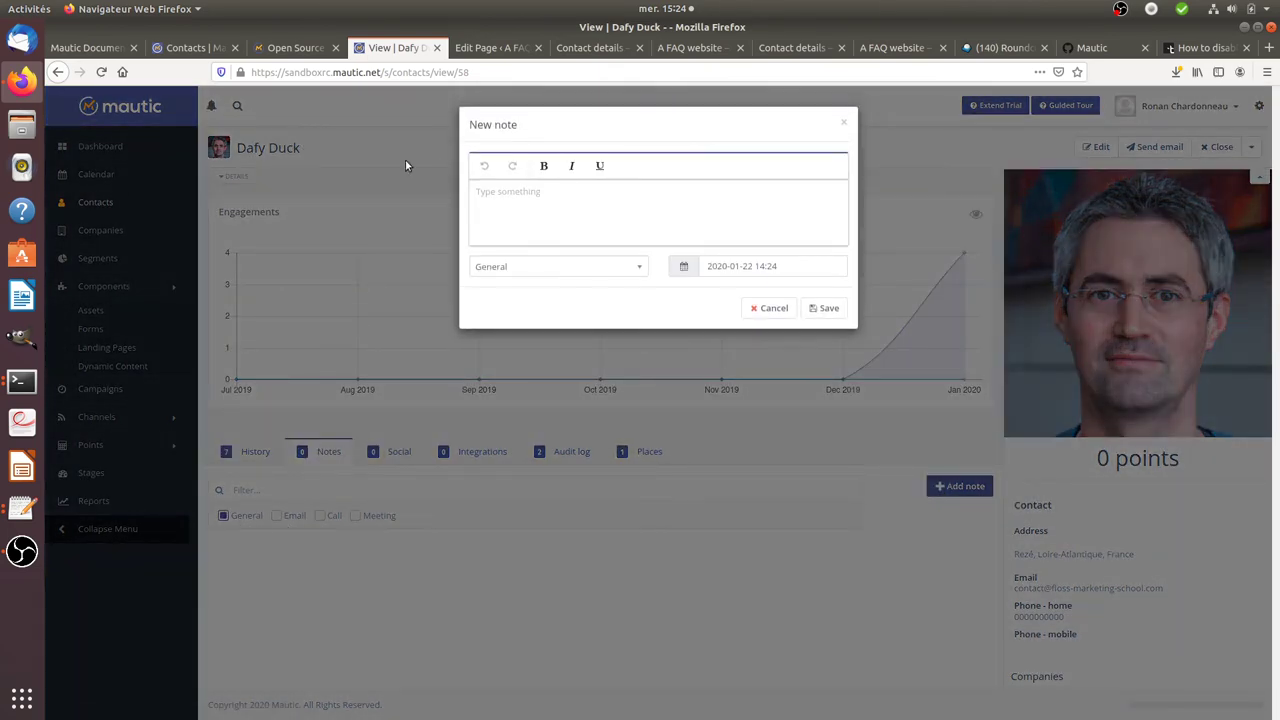
pyautogui.write('I got in contact with hime some')
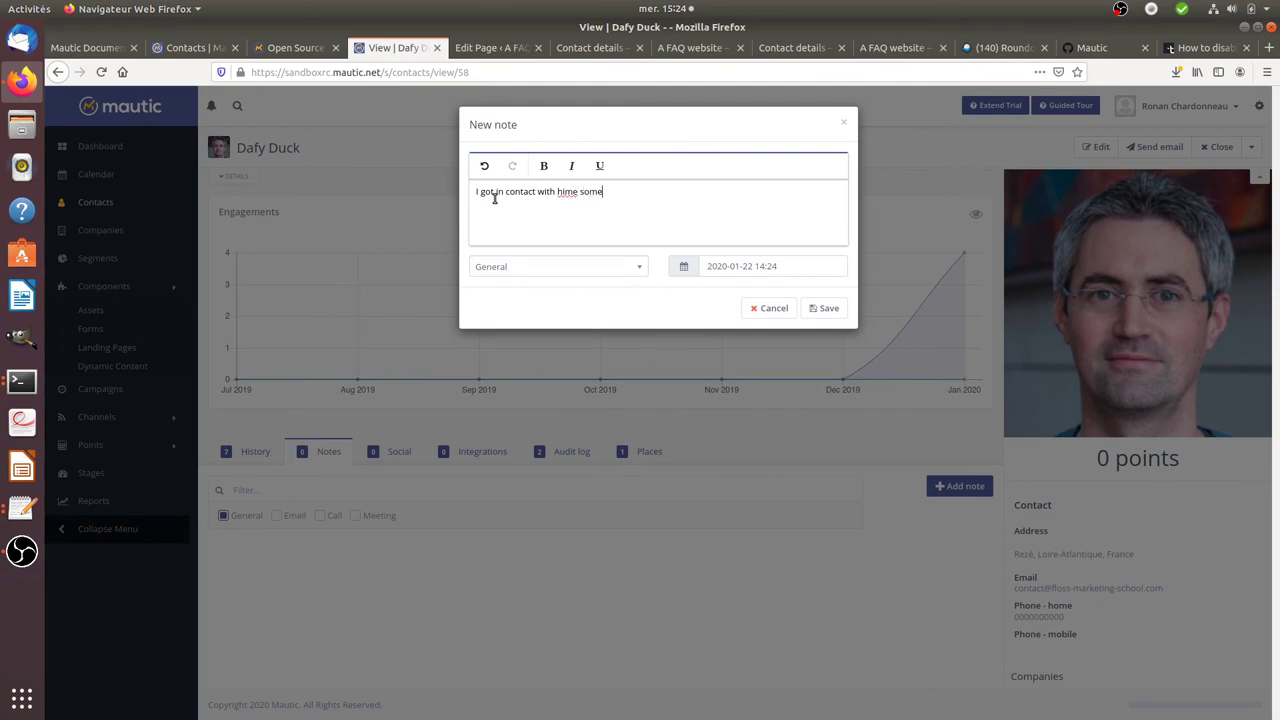
pyautogui.press('BackSpace')
pyautogui.press('BackSpace')
pyautogui.press('BackSpace')
pyautogui.write("some days ago, let's call him bri")
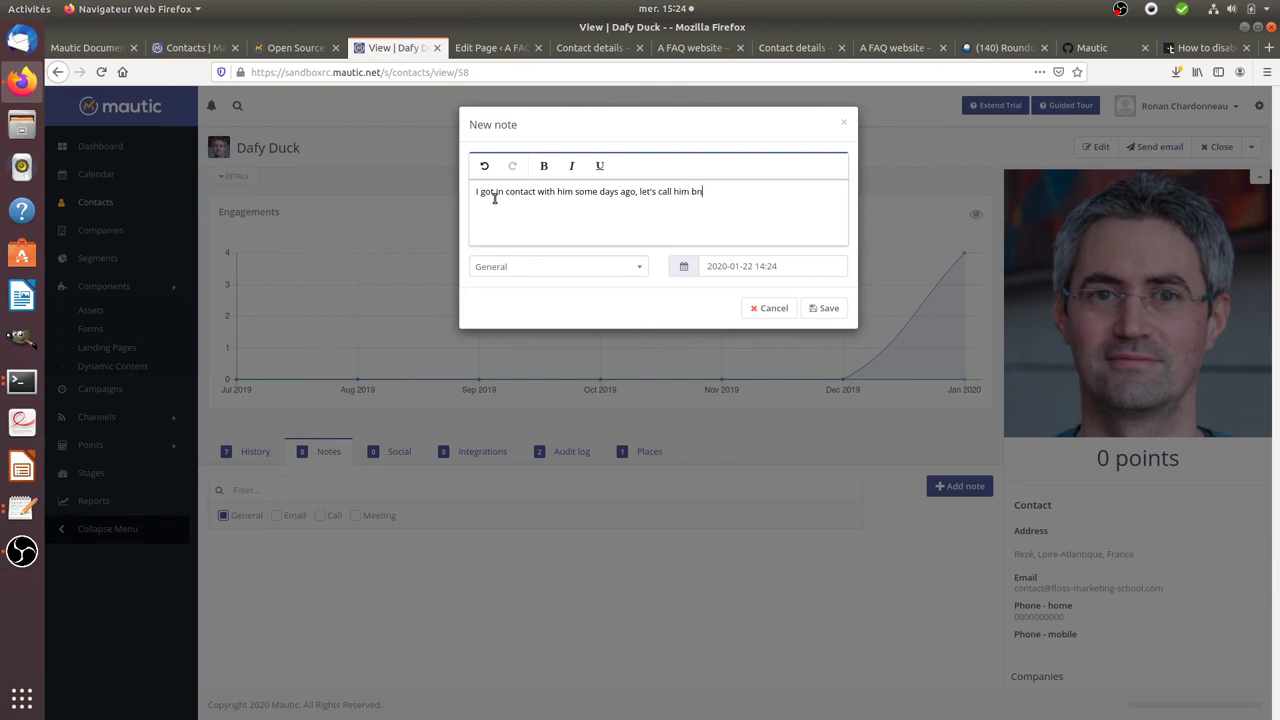
pyautogui.press('BackSpace')
pyautogui.press('BackSpace')
pyautogui.write('ack in two days')
# - Set the note's category to Call, date it 2020-01-24, and save it
pyautogui.click(580, 268)
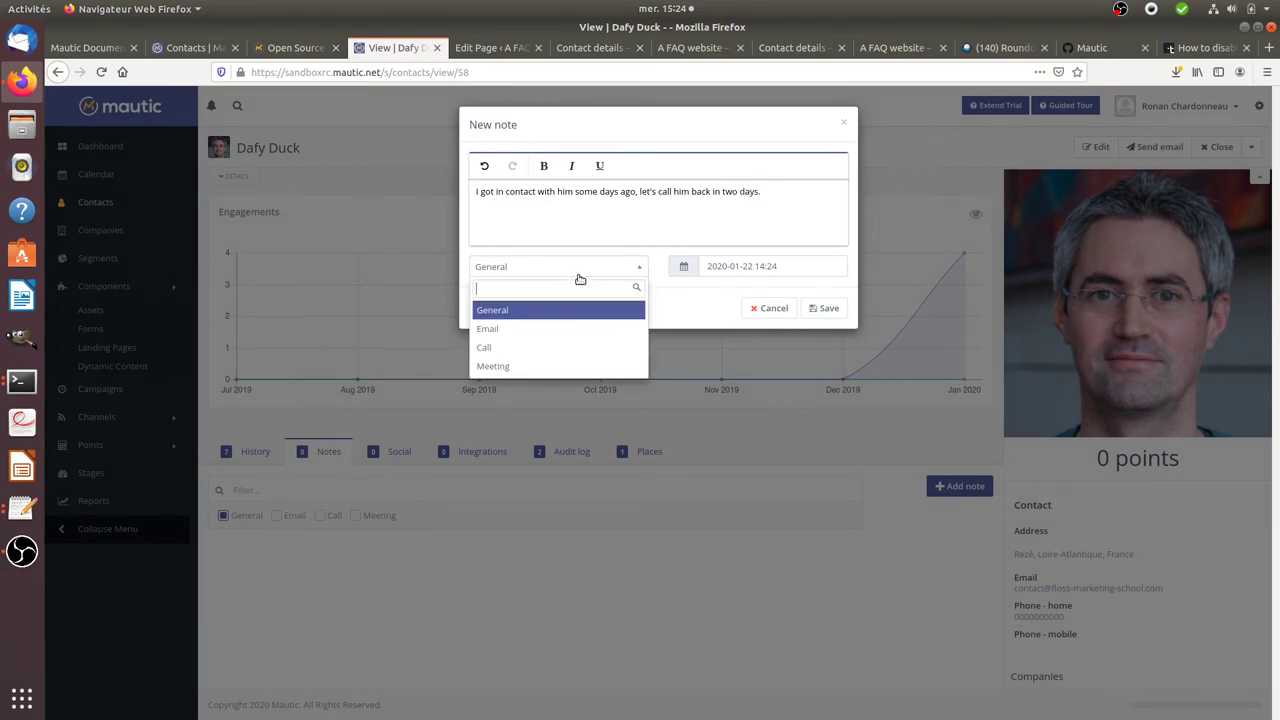
pyautogui.click(540, 346)
pyautogui.click(745, 270)
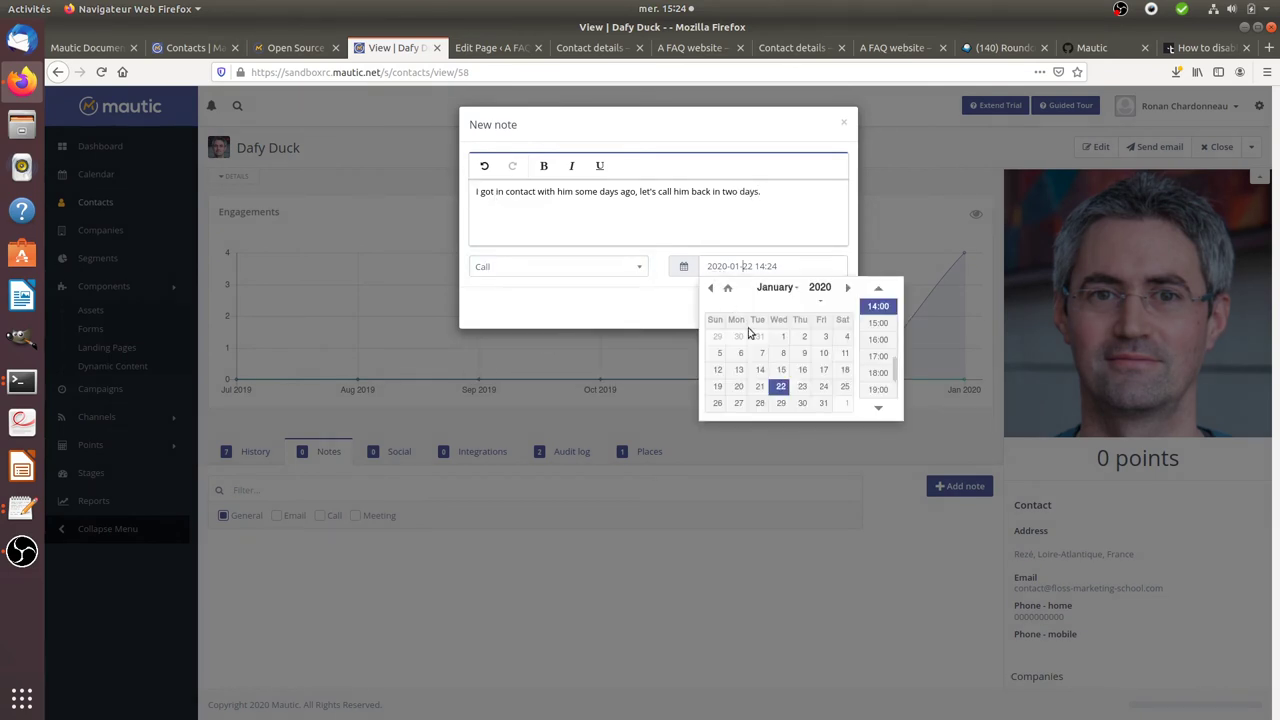
pyautogui.click(823, 386)
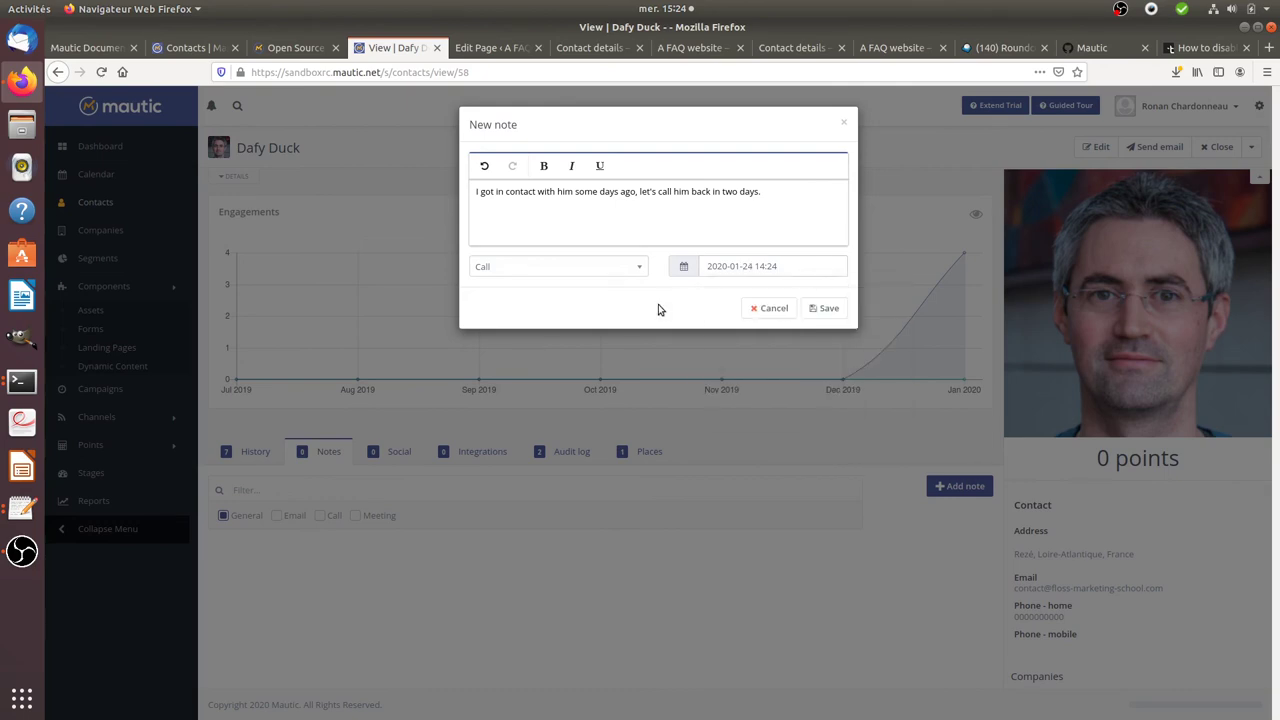
pyautogui.click(822, 308)
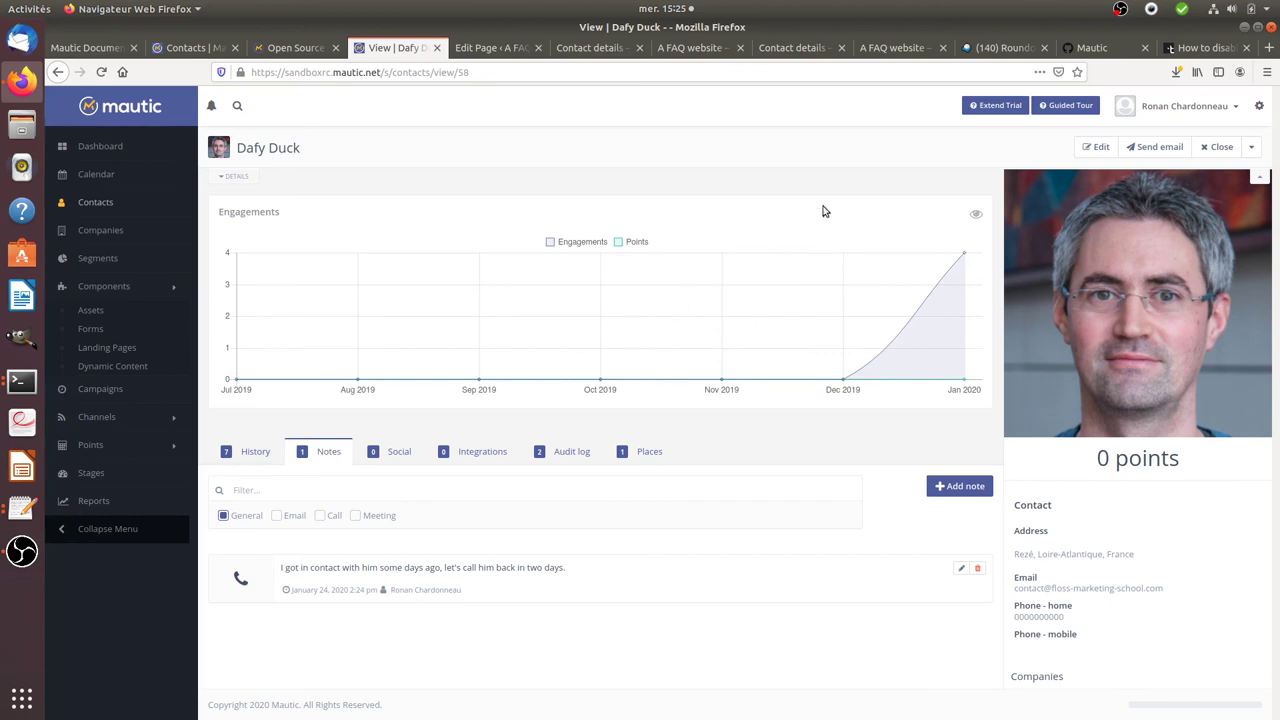
# - Open the received 'Hey you' email in Roundcube and select its body text
pyautogui.click(1000, 48)
pyautogui.click(342, 166)
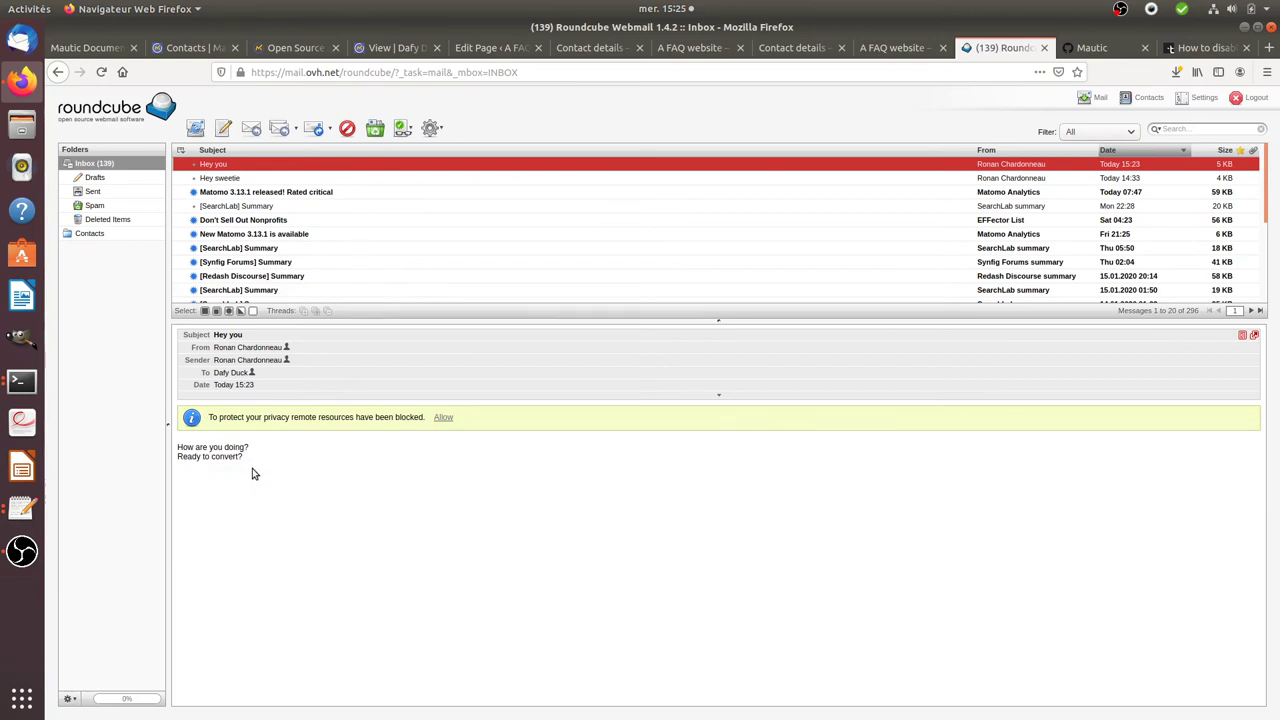
pyautogui.moveTo(246, 463); pyautogui.dragTo(172, 446)
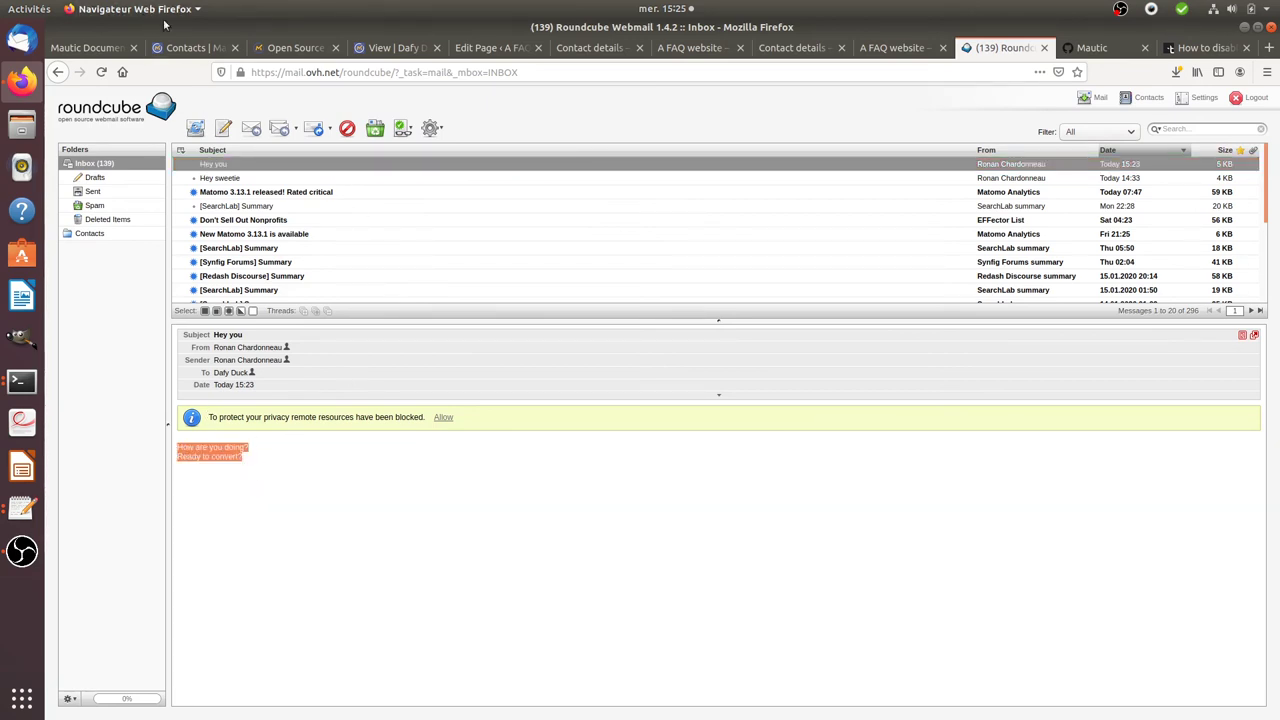
# - Go back to contact 58's Mautic record showing its Call note
pyautogui.click(485, 48)
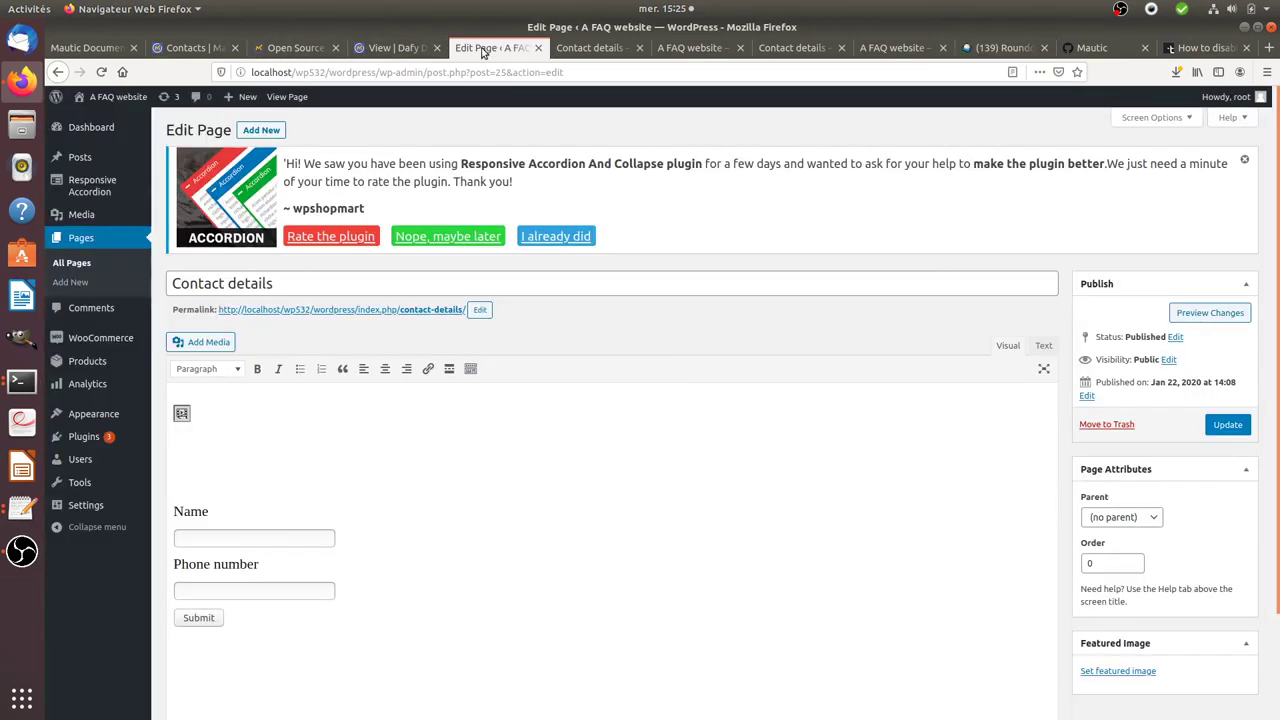
pyautogui.click(585, 48)
pyautogui.click(398, 48)
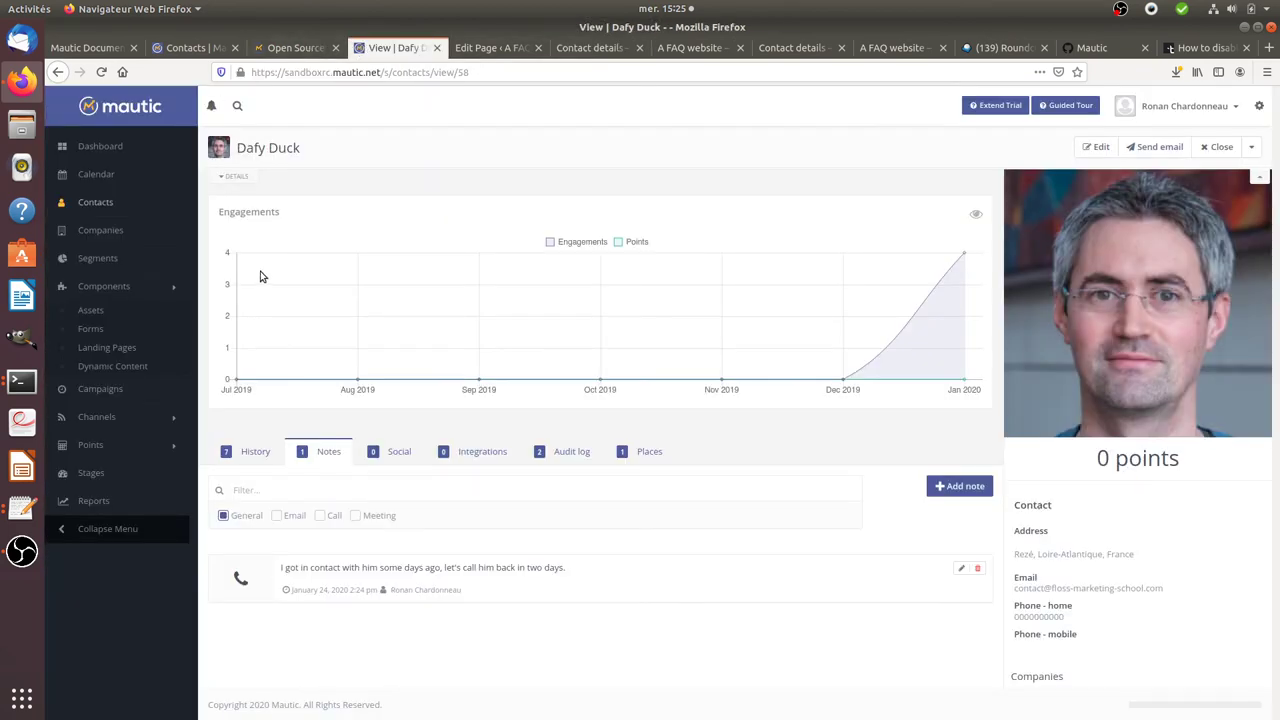